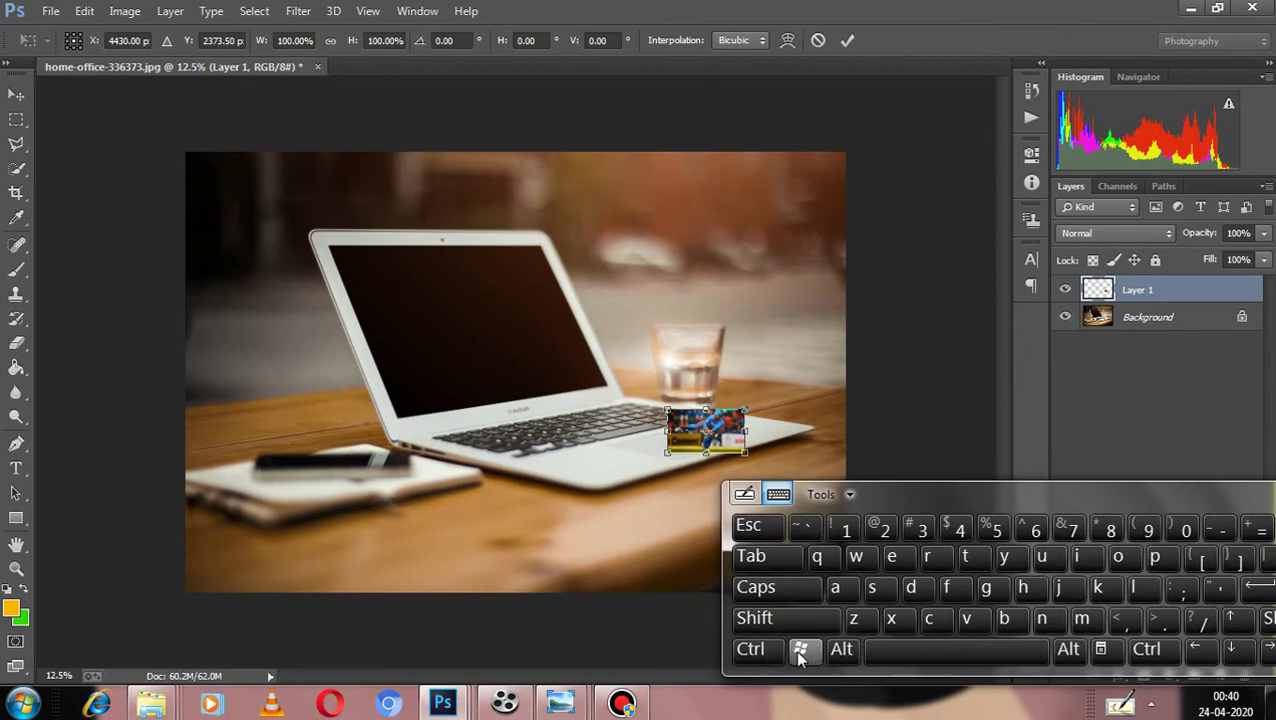
# Scale the cricketer photo on Layer 1 up to about 521%, position it over the laptop screen, and apply the transform.
pyautogui.press('shift')
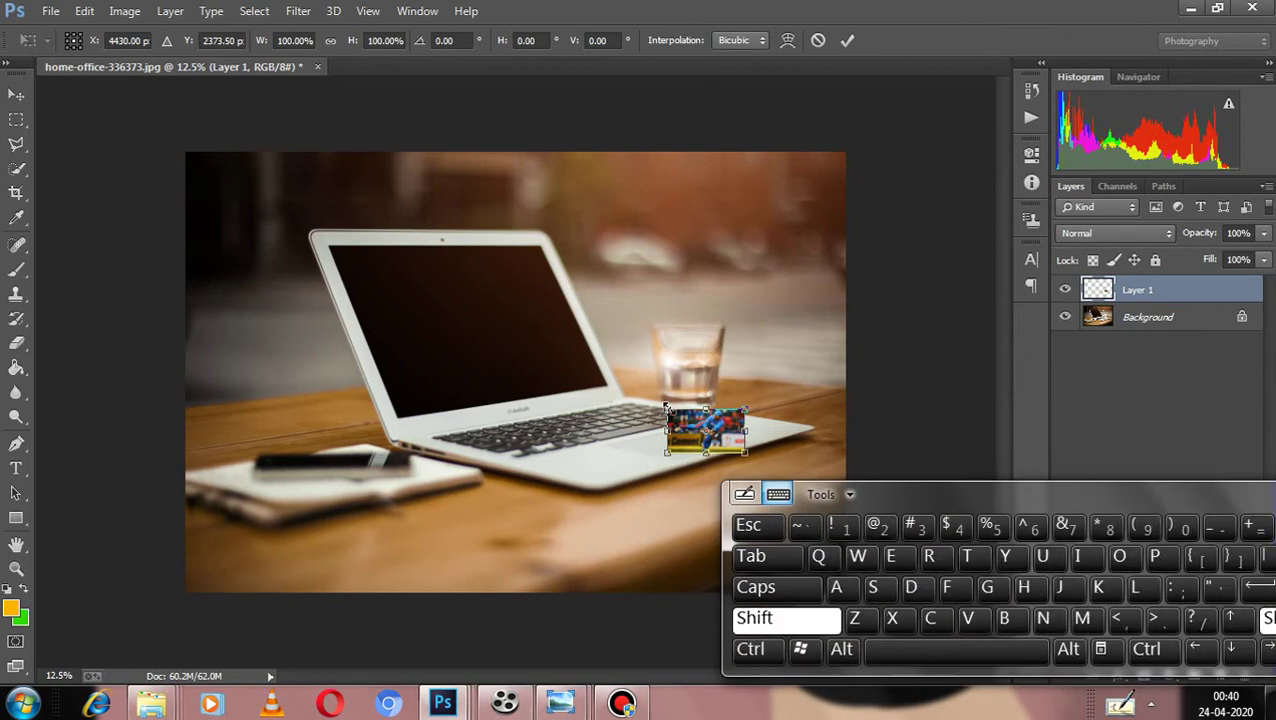
pyautogui.moveTo(667, 407); pyautogui.dragTo(293, 167)
pyautogui.moveTo(652, 344)
pyautogui.mouseDown()
pyautogui.moveTo(652, 368)
pyautogui.moveTo(661, 347)
pyautogui.mouseUp()
pyautogui.moveTo(772, 422)
pyautogui.mouseDown()
pyautogui.moveTo(810, 443)
pyautogui.moveTo(771, 419)
pyautogui.mouseUp()
pyautogui.moveTo(716, 368); pyautogui.dragTo(725, 330)
pyautogui.moveTo(791, 398); pyautogui.dragTo(783, 378)
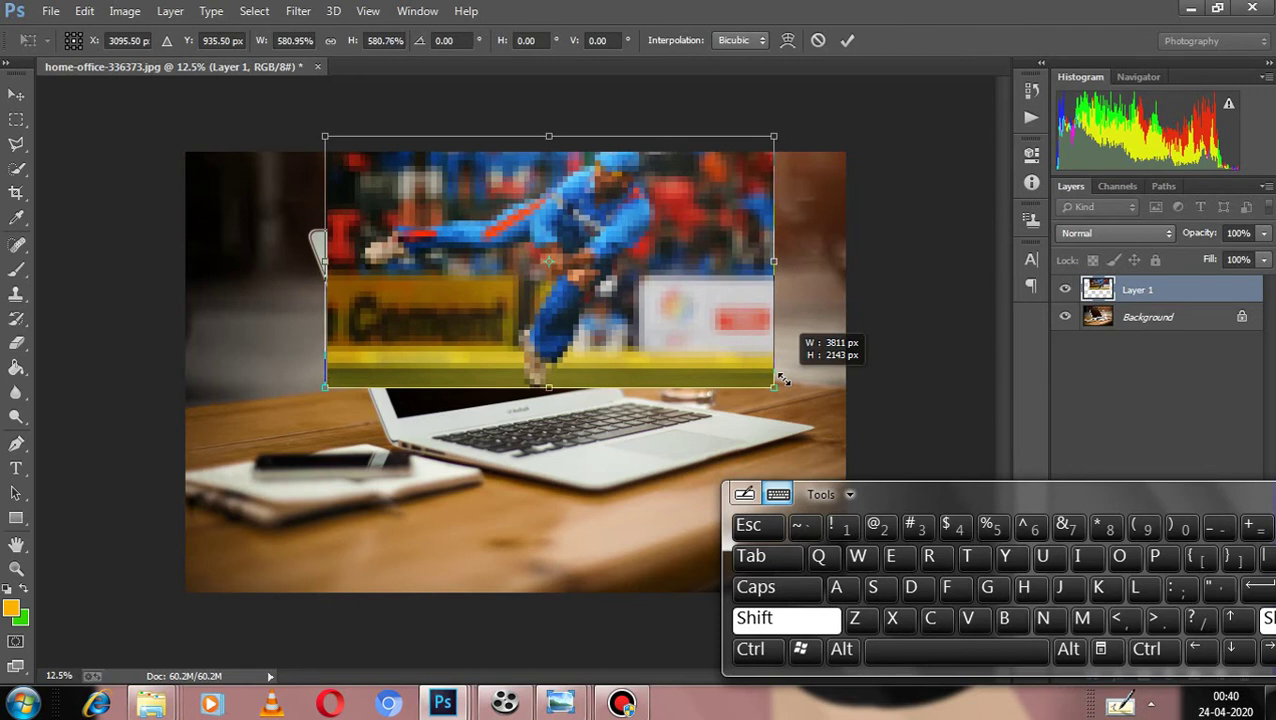
pyautogui.moveTo(338, 145)
pyautogui.mouseDown()
pyautogui.moveTo(352, 156)
pyautogui.moveTo(339, 148)
pyautogui.mouseUp()
pyautogui.moveTo(768, 376); pyautogui.dragTo(769, 388)
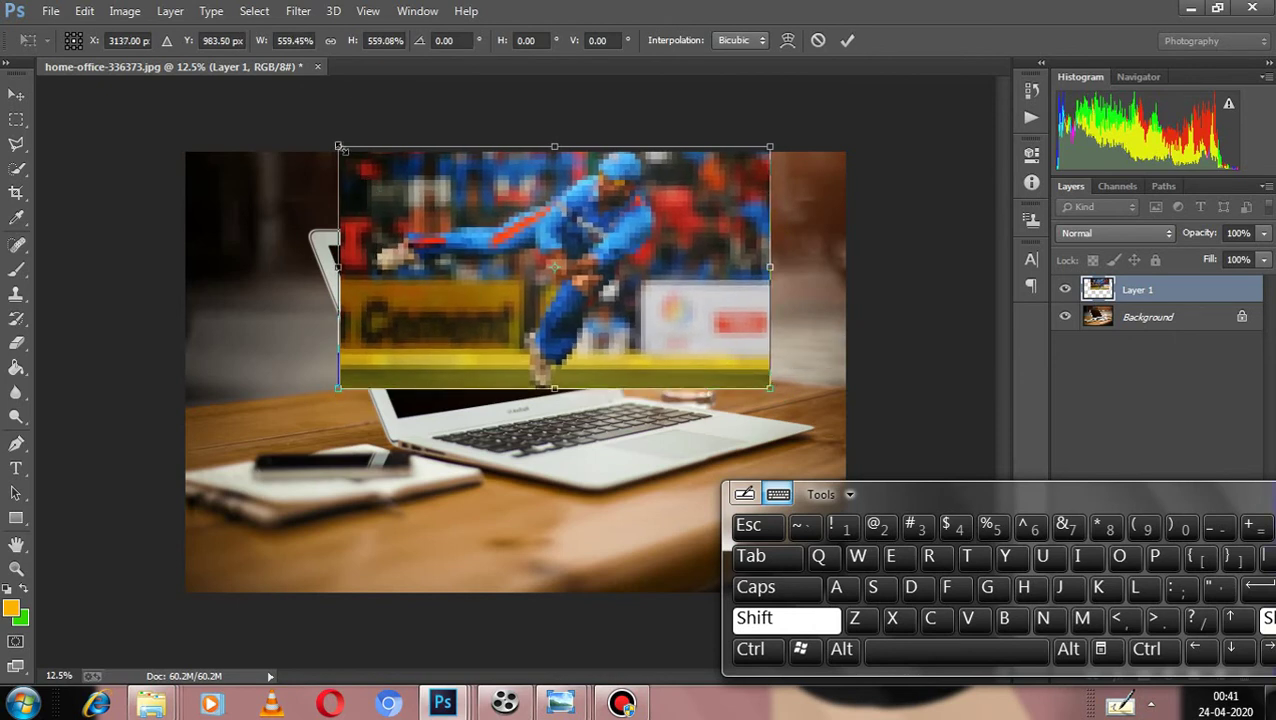
pyautogui.moveTo(341, 148); pyautogui.dragTo(368, 163)
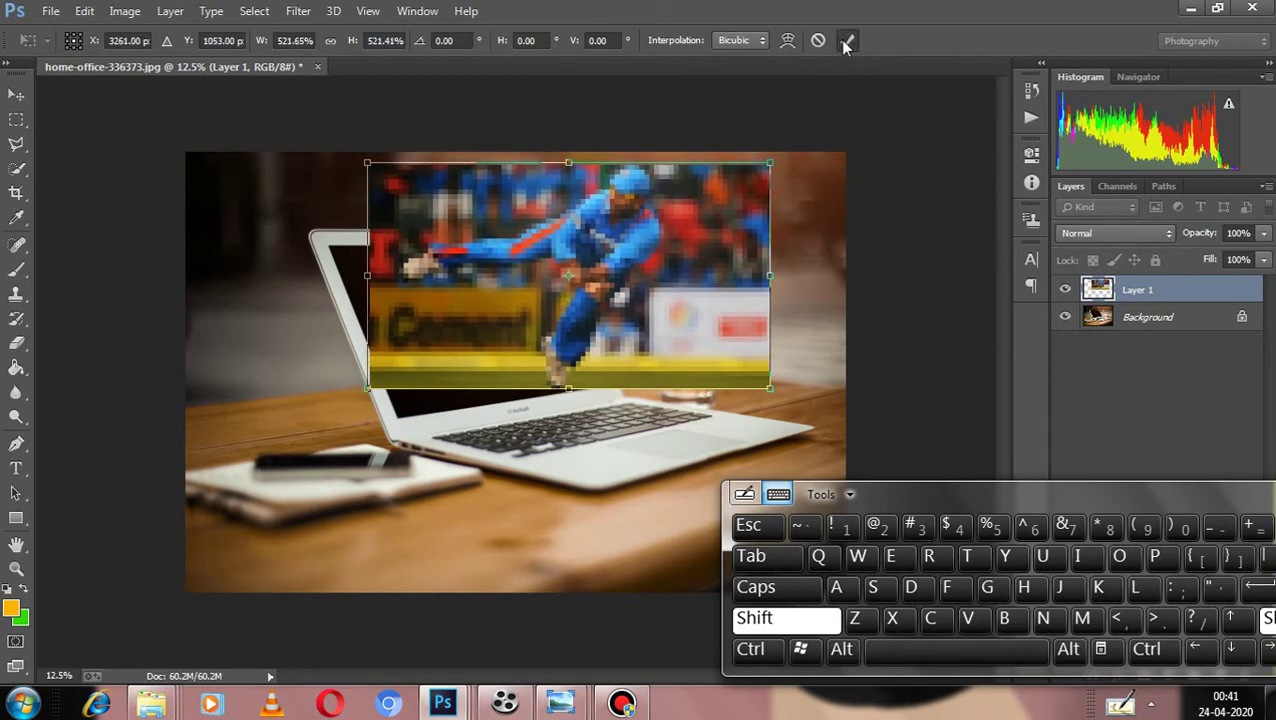
pyautogui.click(845, 45)
# Add the Background layer to the layer selection and hide Layer 1 to uncover the laptop.
pyautogui.press('w')
pyautogui.scroll(1, 697, 238)
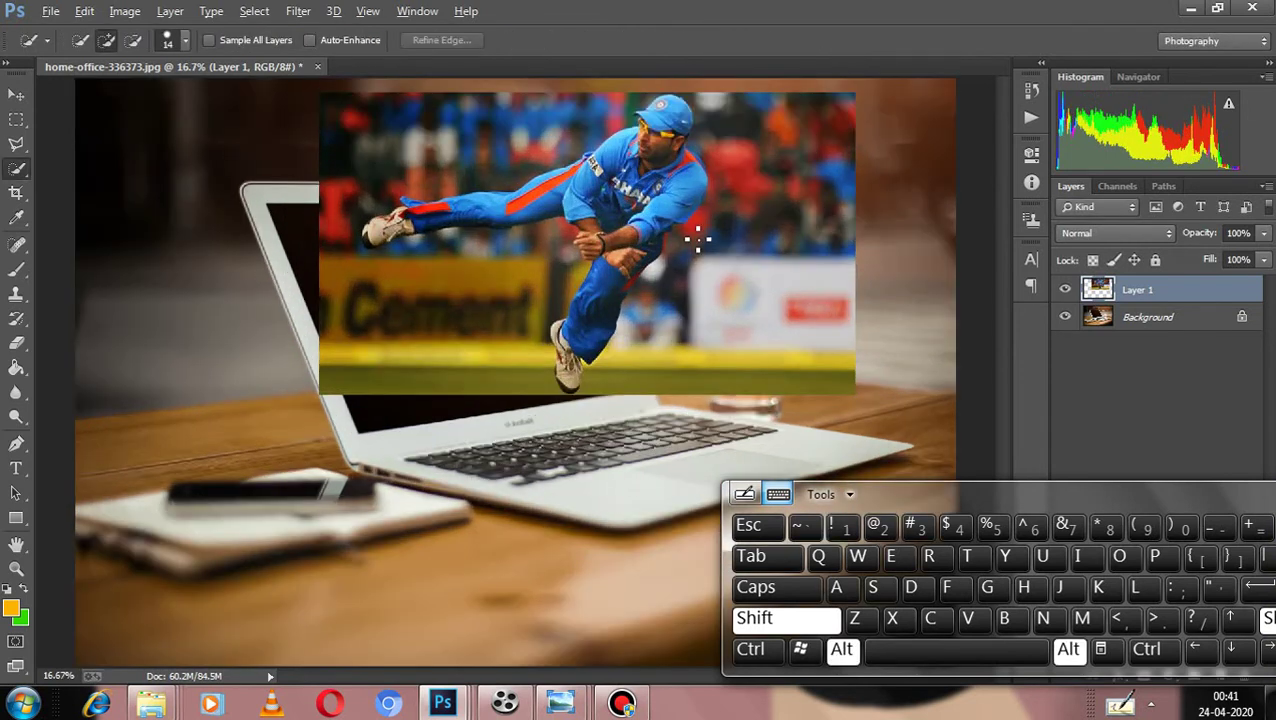
pyautogui.keyDown('shift'); pyautogui.click(1114, 318); pyautogui.keyUp('shift')
pyautogui.click(1065, 289)
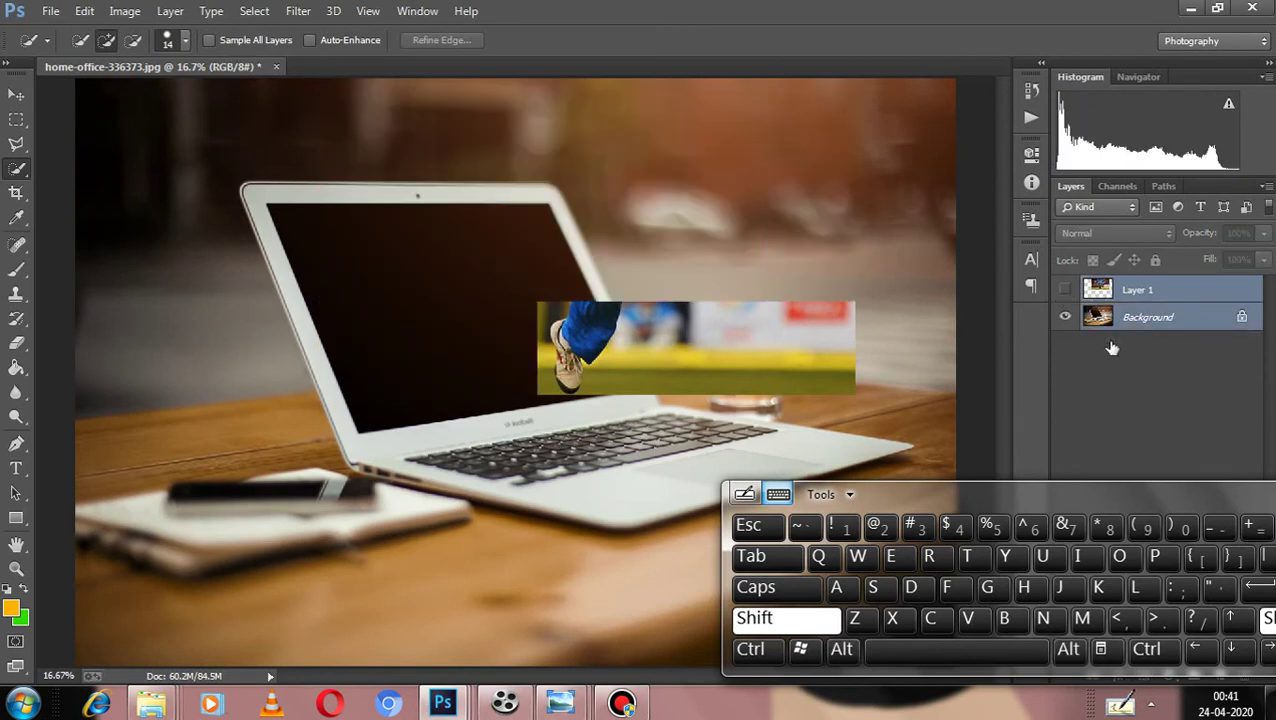
pyautogui.moveTo(1174, 496); pyautogui.dragTo(773, 585)
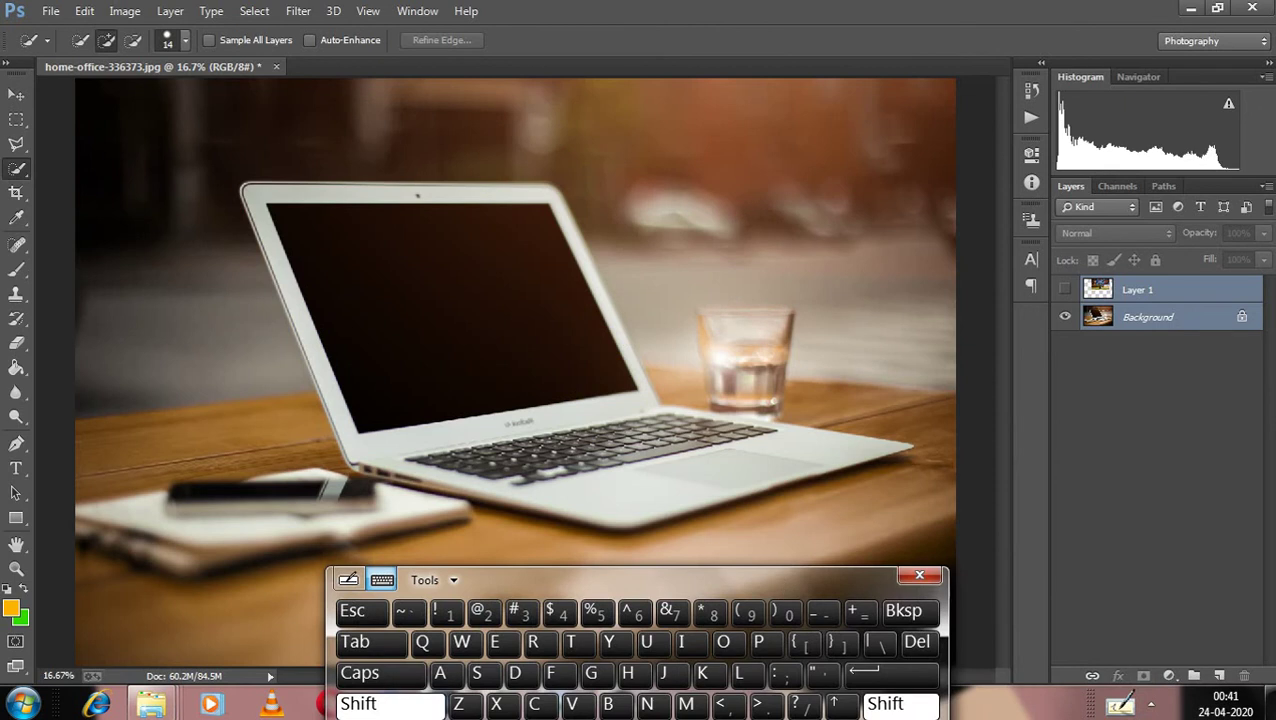
# Outline the laptop's black display corner to corner with the Polygonal Lasso tool, closing the selection.
pyautogui.scroll(2, 384, 325)
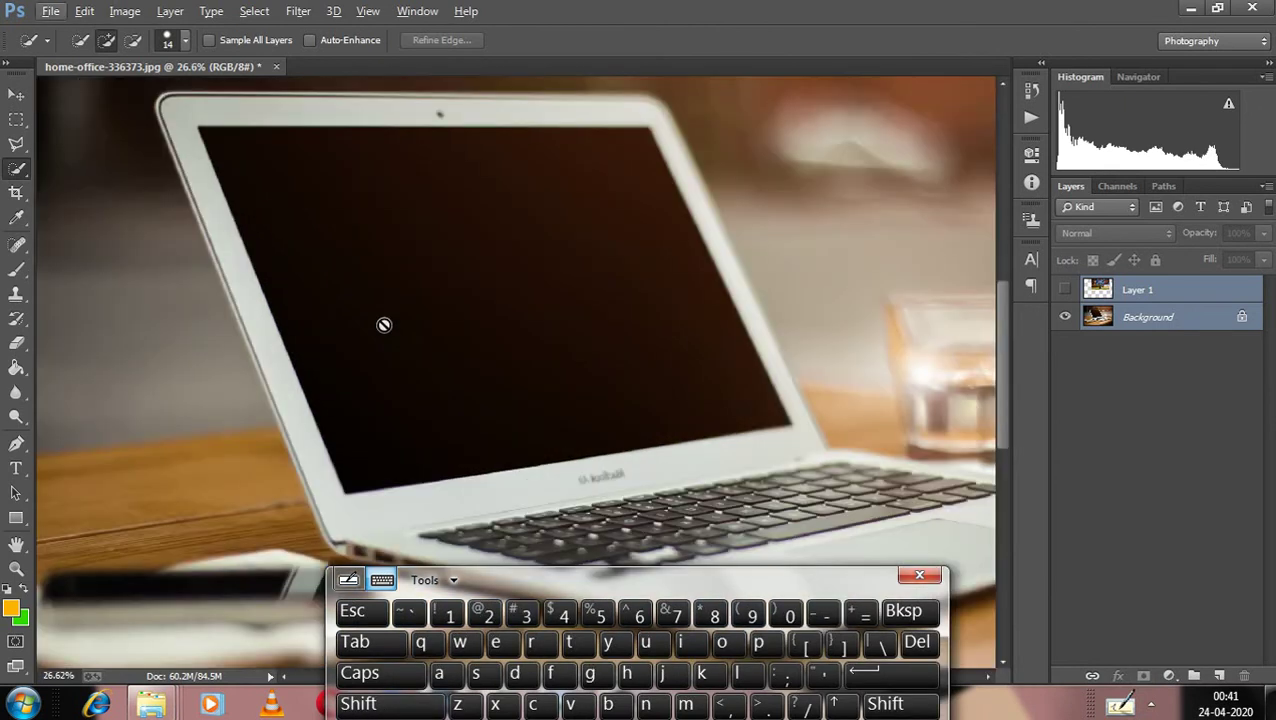
pyautogui.click(17, 146)
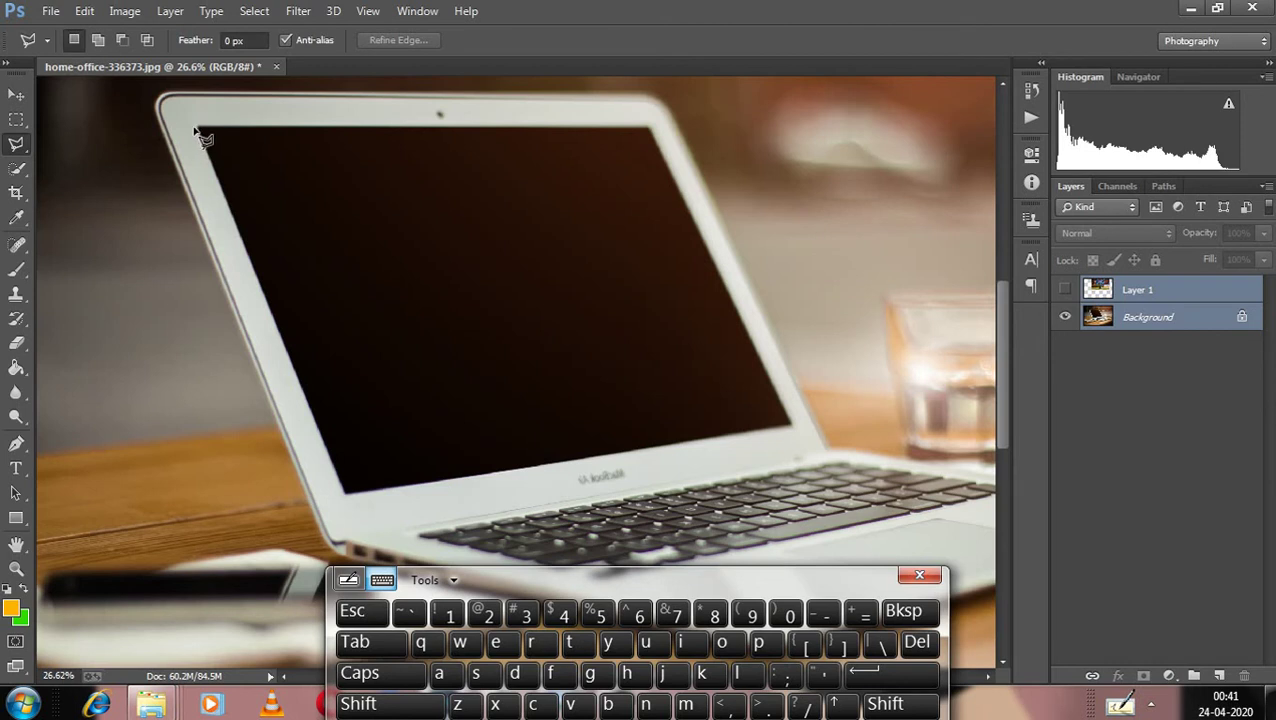
pyautogui.click(197, 133)
pyautogui.click(345, 497)
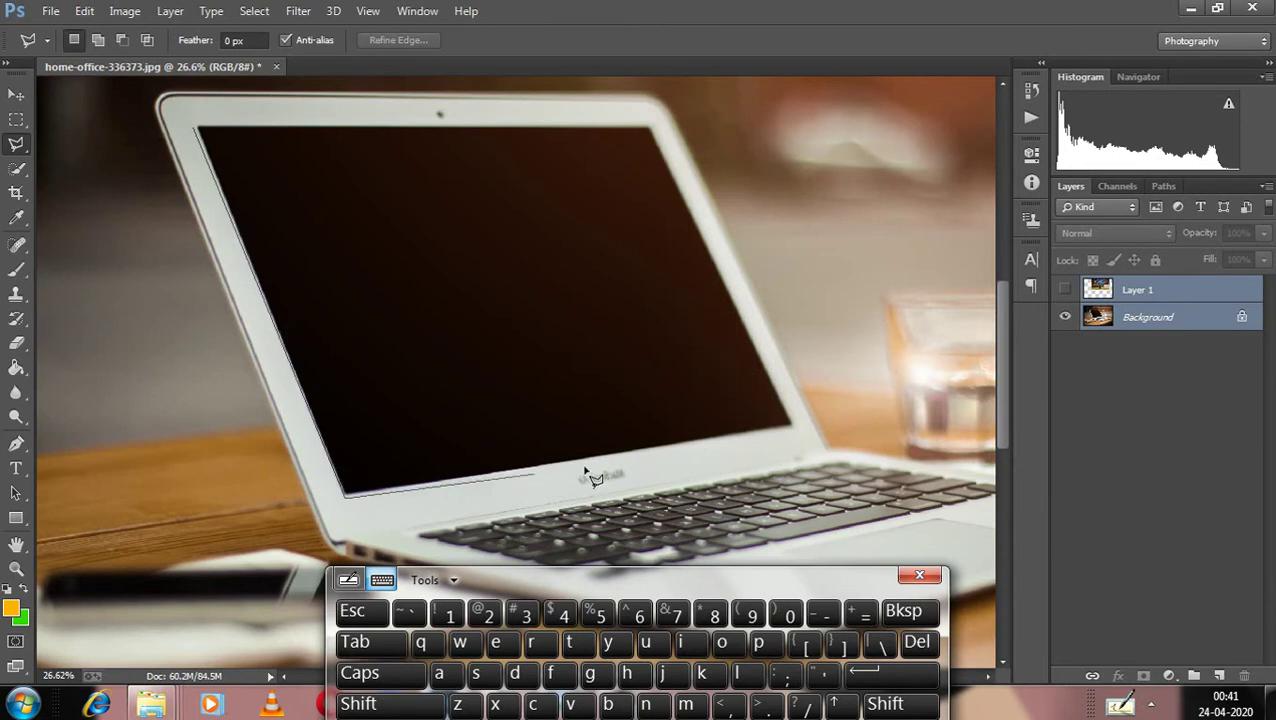
pyautogui.click(791, 422)
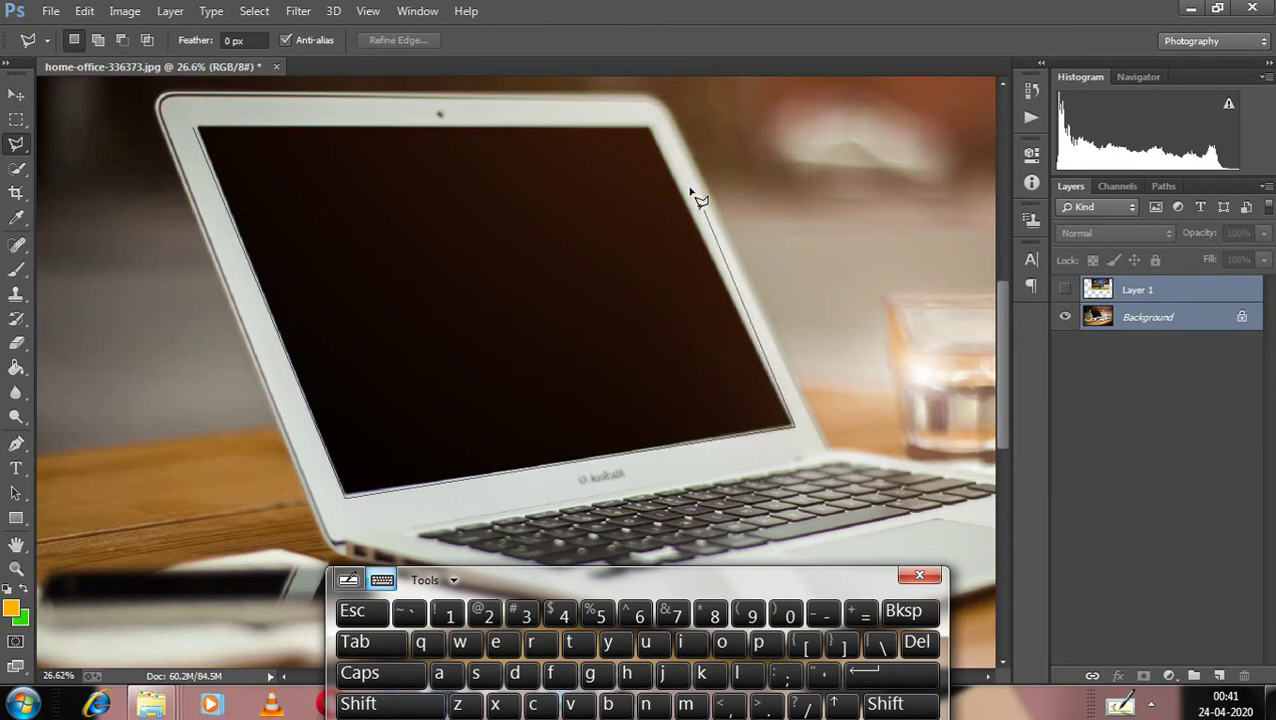
pyautogui.click(651, 125)
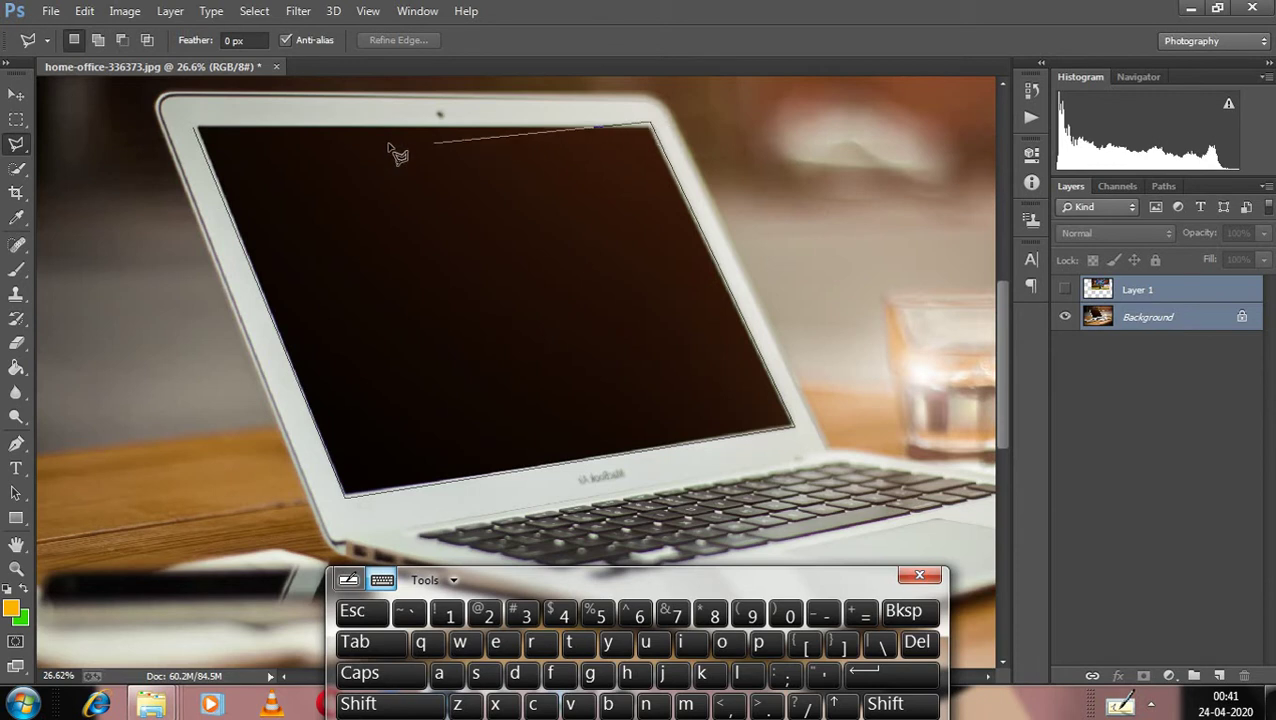
pyautogui.click(197, 128)
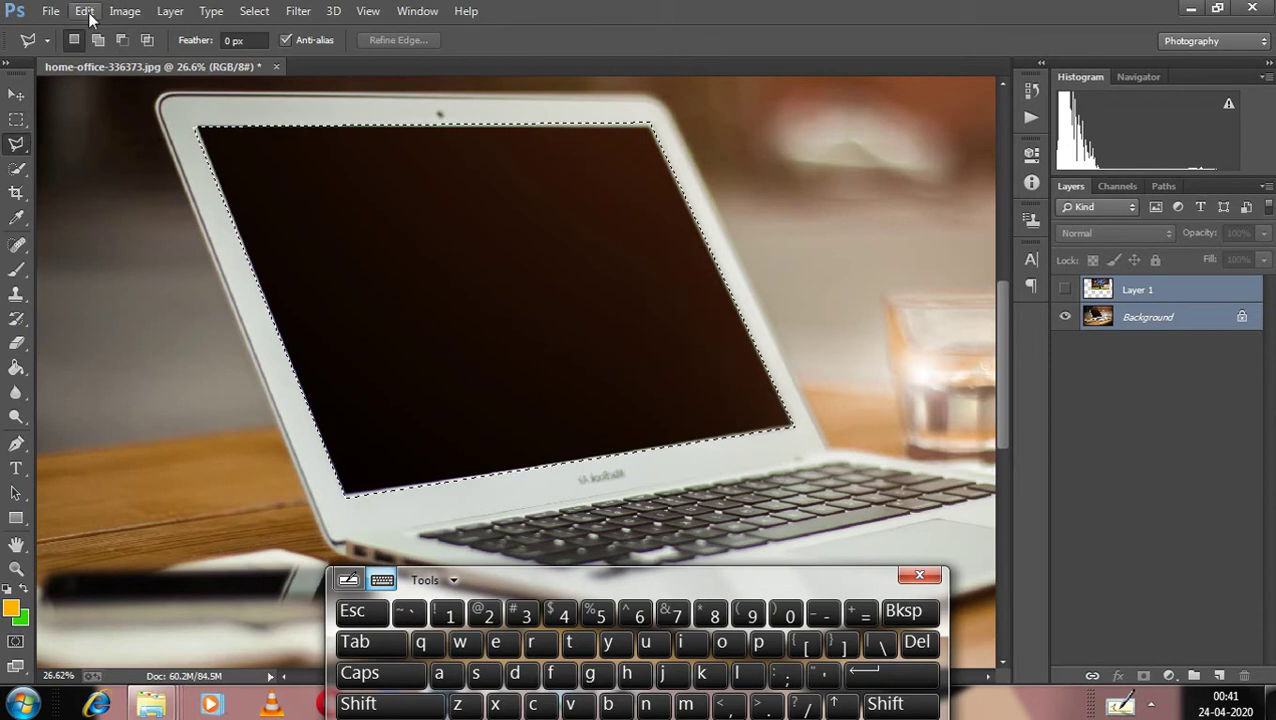
# Unlock the Background layer and move the selected laptop display onto its own layer with Layer Via Cut.
pyautogui.rightClick(576, 284)
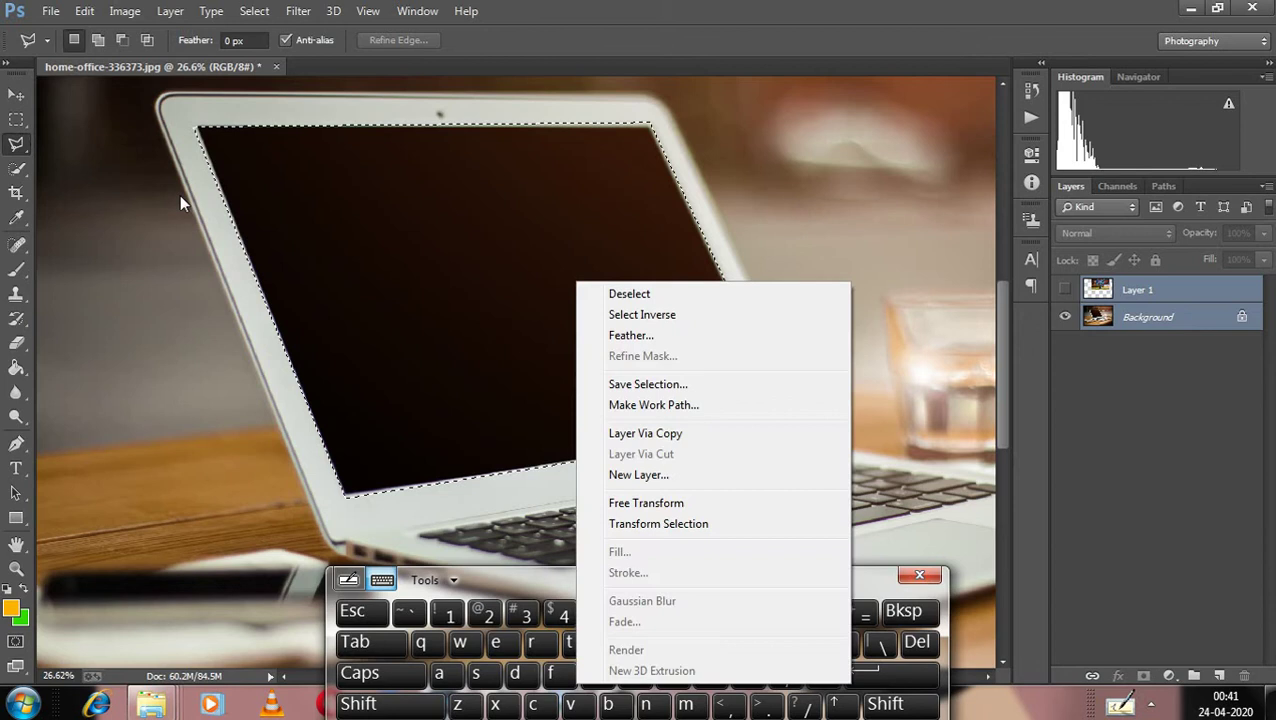
pyautogui.click(265, 265)
pyautogui.rightClick(360, 206)
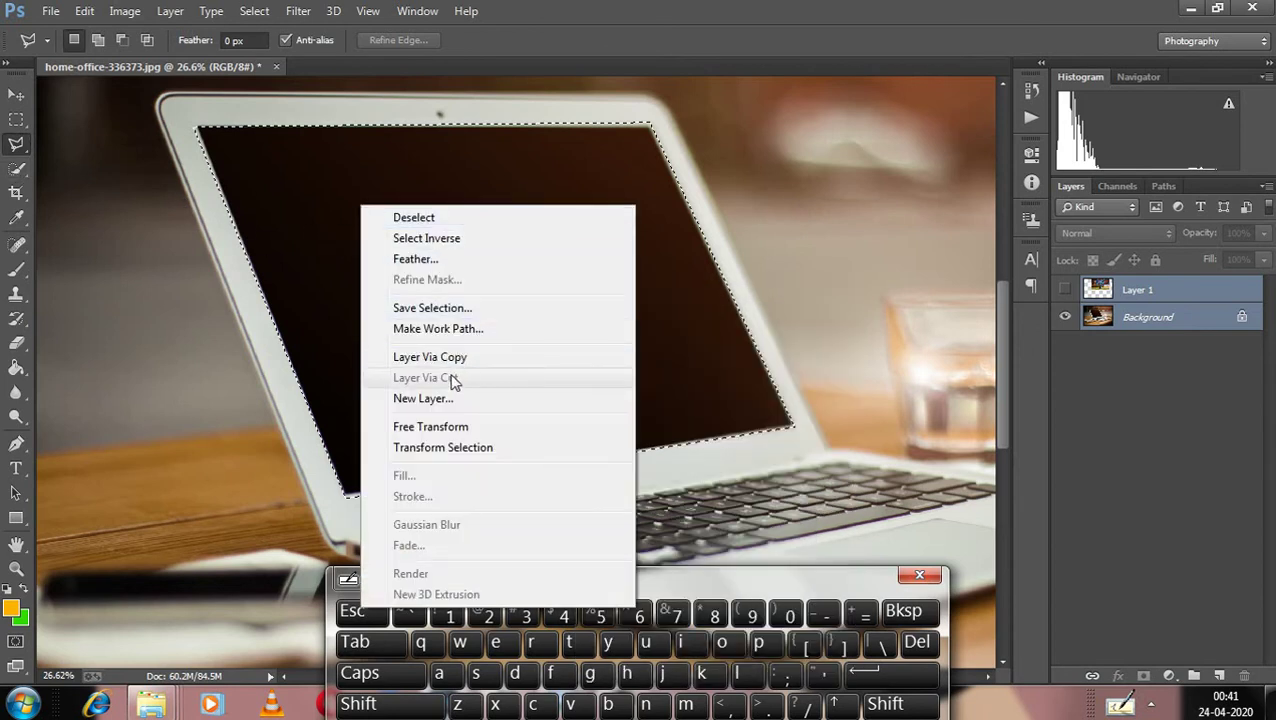
pyautogui.click(1252, 323)
pyautogui.click(1243, 318)
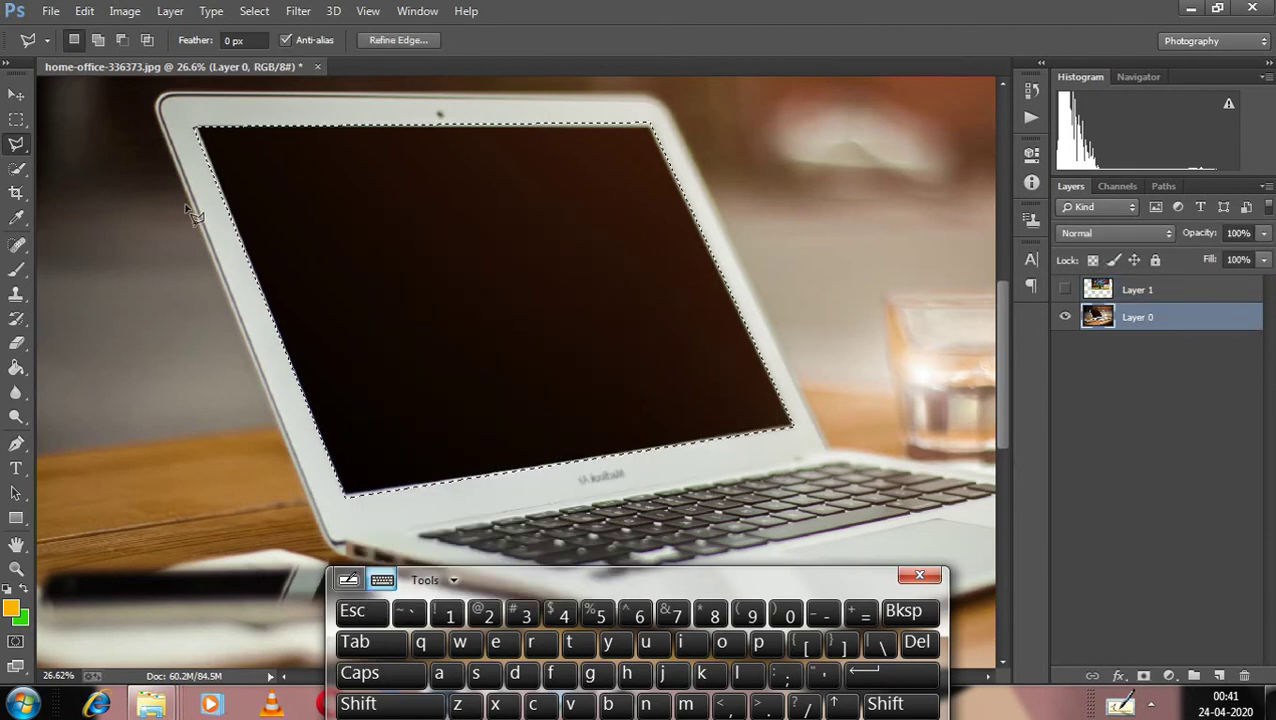
pyautogui.rightClick(342, 210)
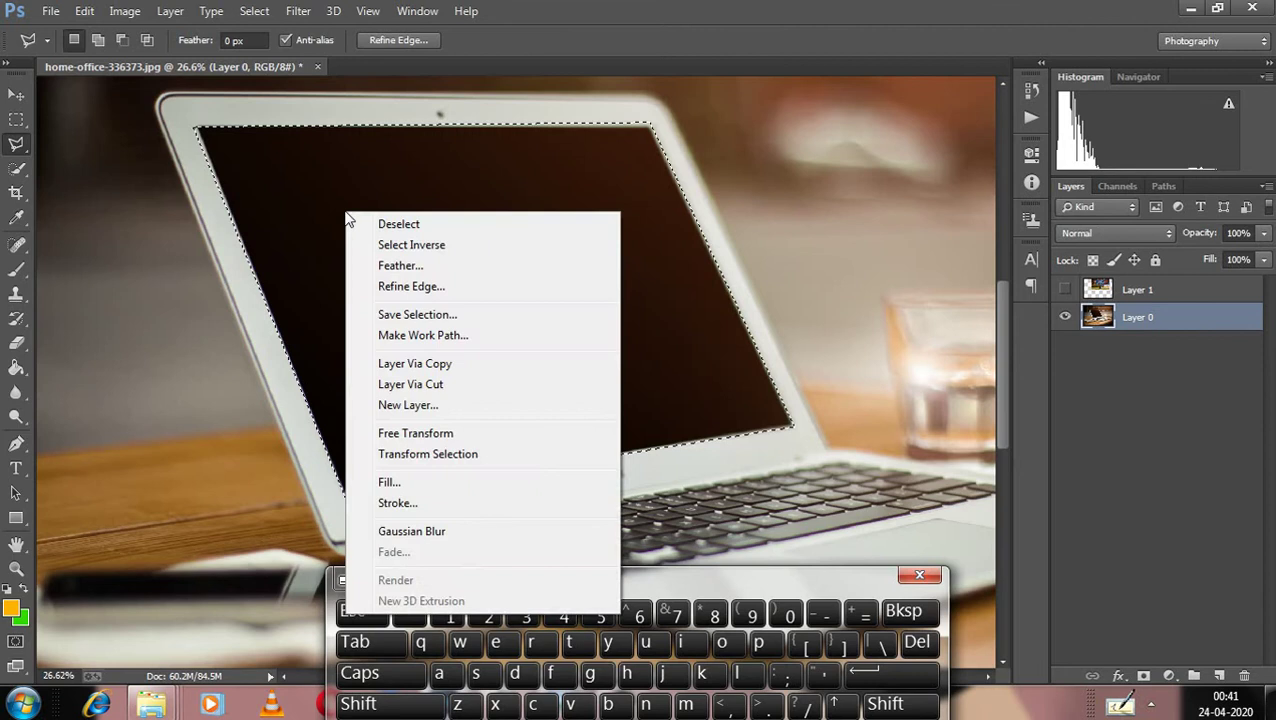
pyautogui.click(436, 384)
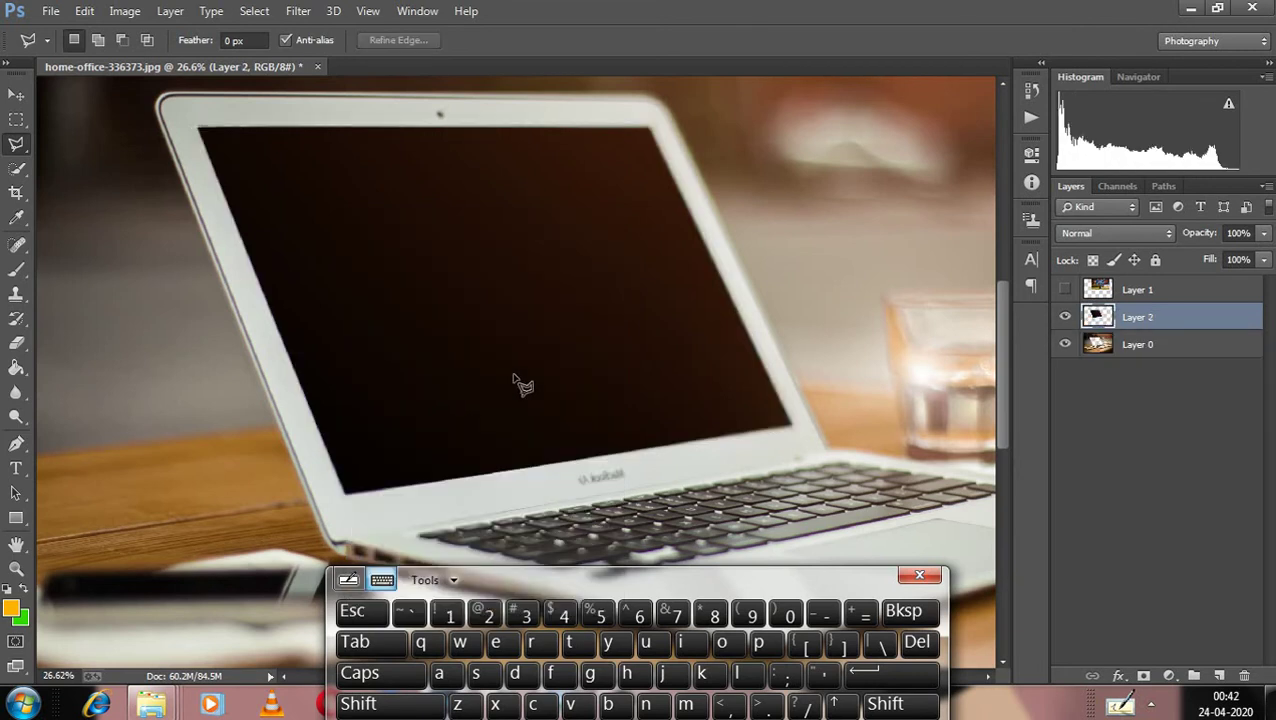
# Select Layer 0, show Layer 1 with the cricketer photo, and hide the cut-out display on Layer 2.
pyautogui.click(1097, 345)
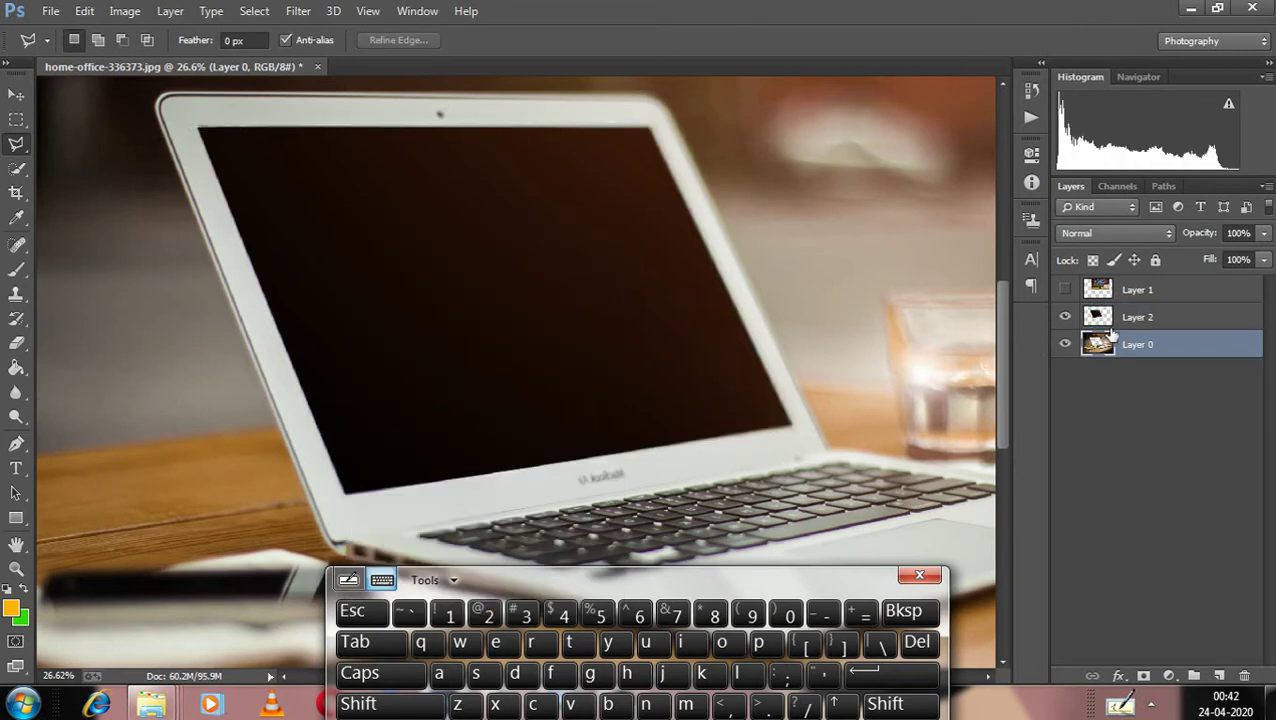
pyautogui.click(1064, 289)
pyautogui.click(1064, 316)
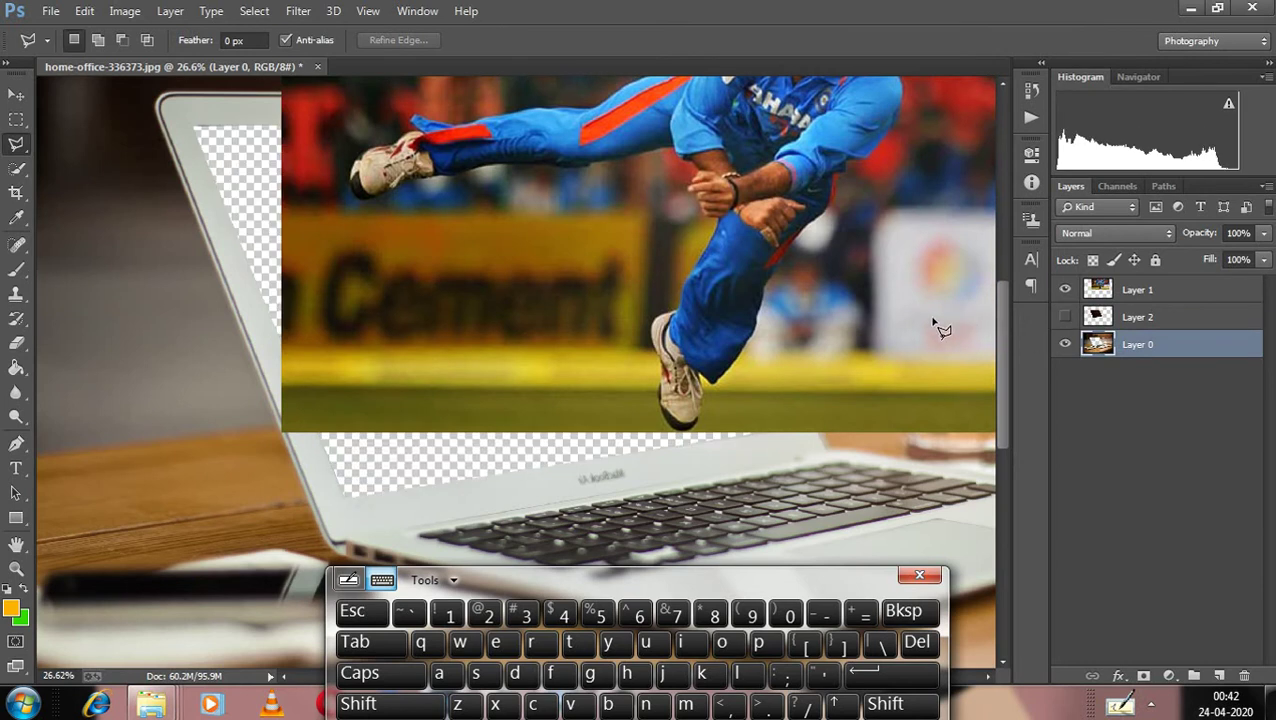
# Select the cricketer's outstretched leg and shoe on Layer 1 with the Quick Selection tool.
pyautogui.scroll(-3, 855, 335)
pyautogui.scroll(2, 768, 305)
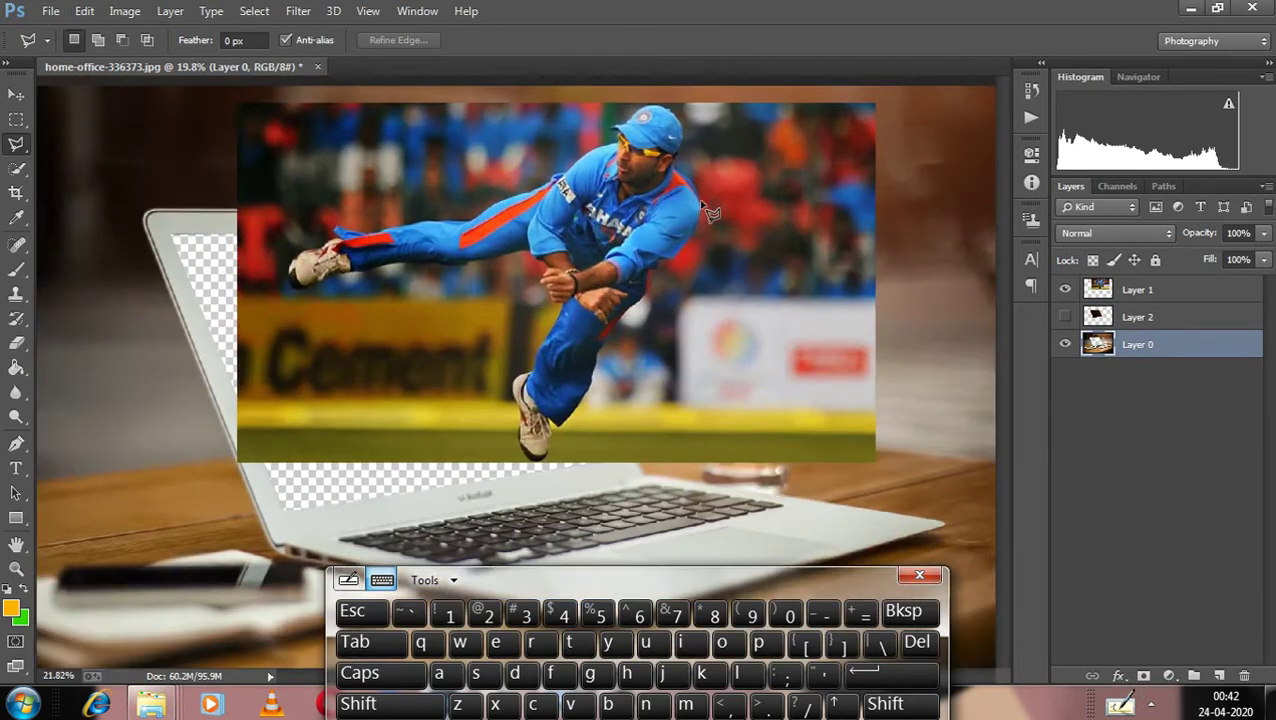
pyautogui.click(16, 168)
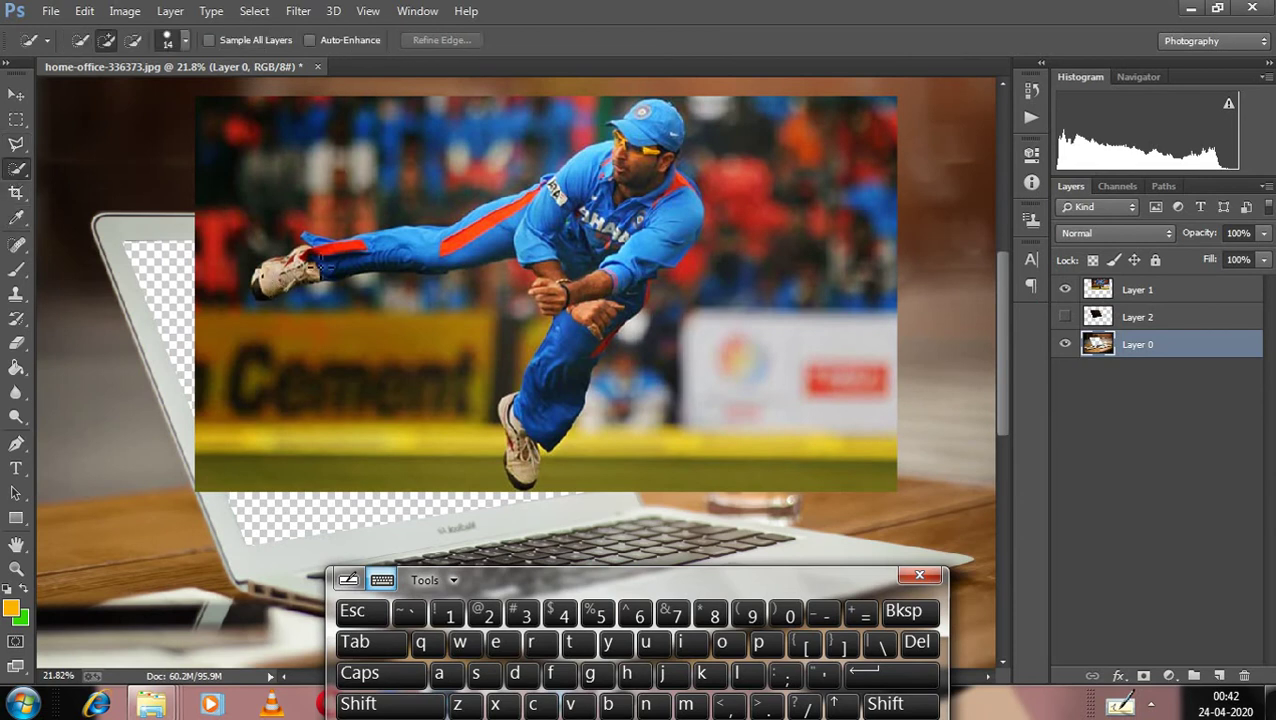
pyautogui.moveTo(414, 253); pyautogui.dragTo(401, 265)
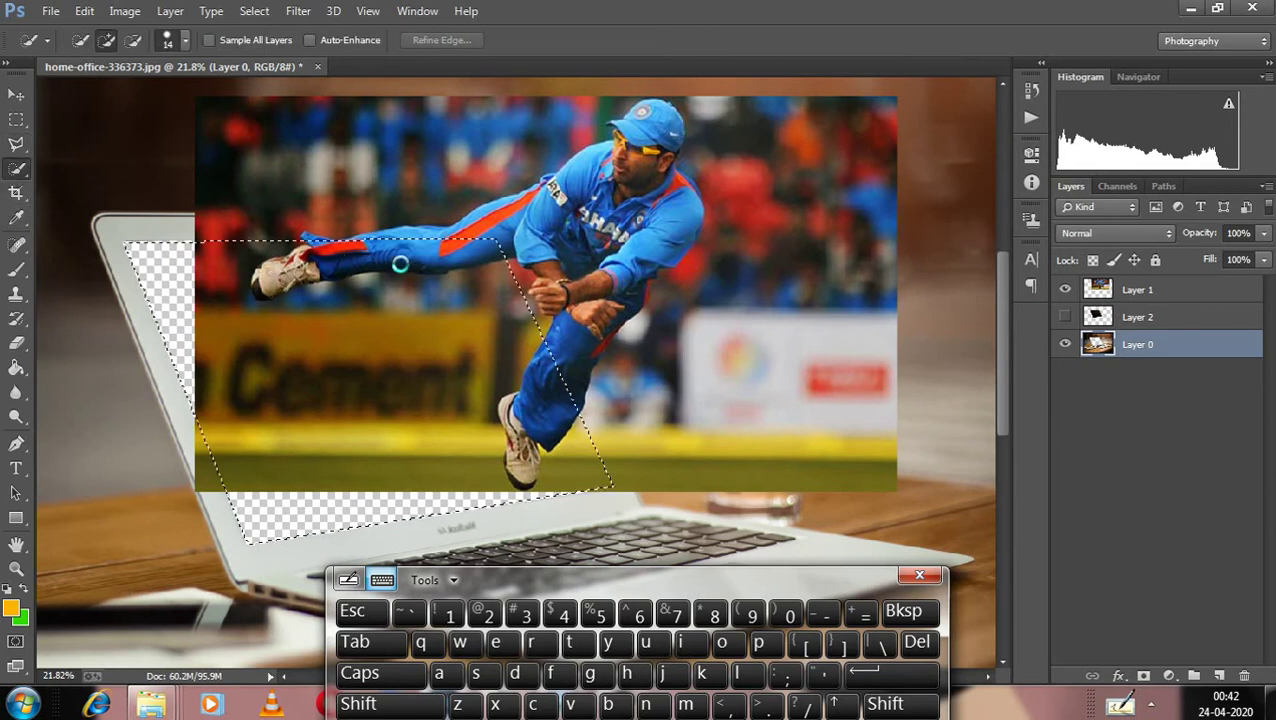
pyautogui.hotkey('ctrl', 'd')
pyautogui.click(1101, 290)
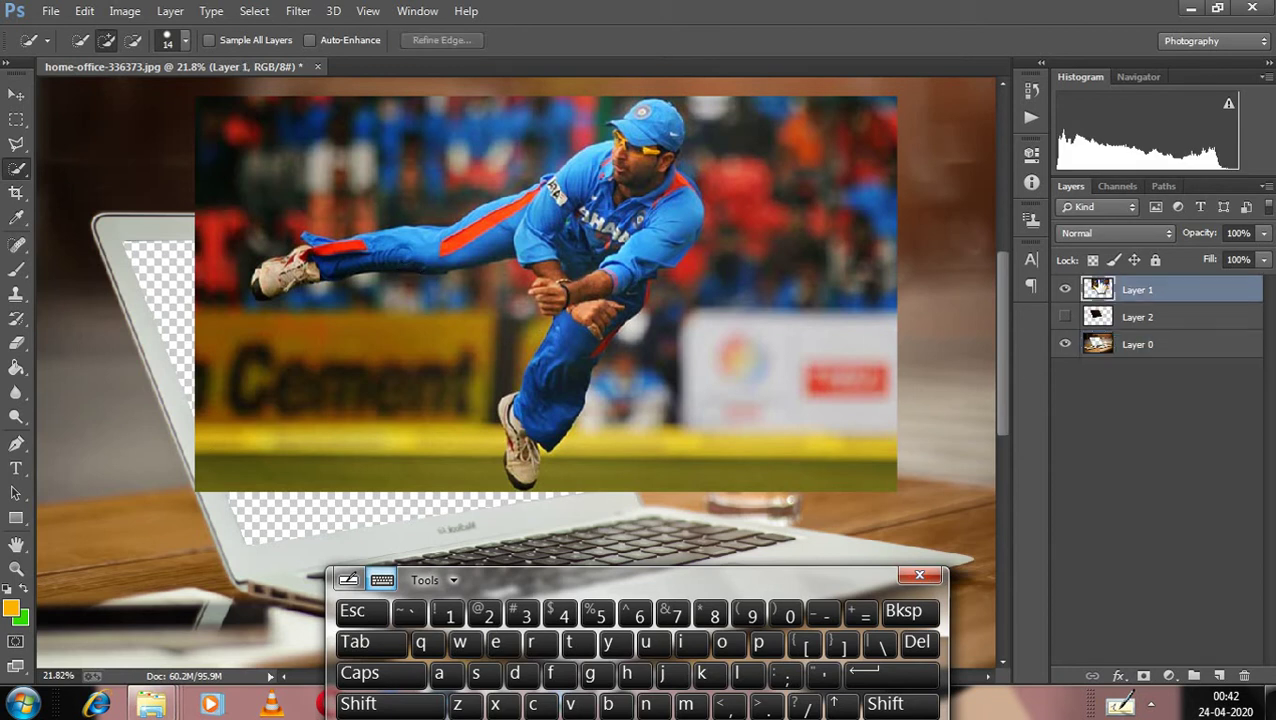
pyautogui.scroll(3, 417, 272)
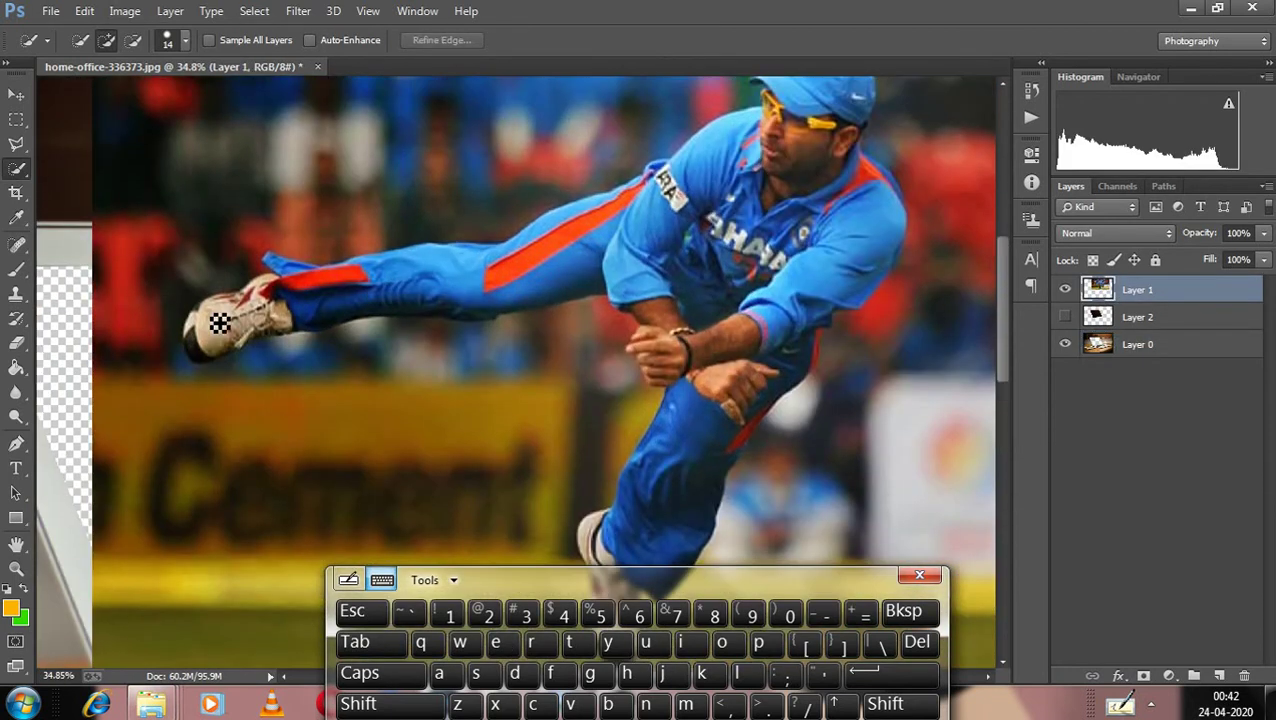
pyautogui.moveTo(207, 321)
pyautogui.mouseDown()
pyautogui.moveTo(277, 298)
pyautogui.moveTo(404, 289)
pyautogui.moveTo(391, 276)
pyautogui.moveTo(378, 294)
pyautogui.moveTo(298, 280)
pyautogui.mouseUp()
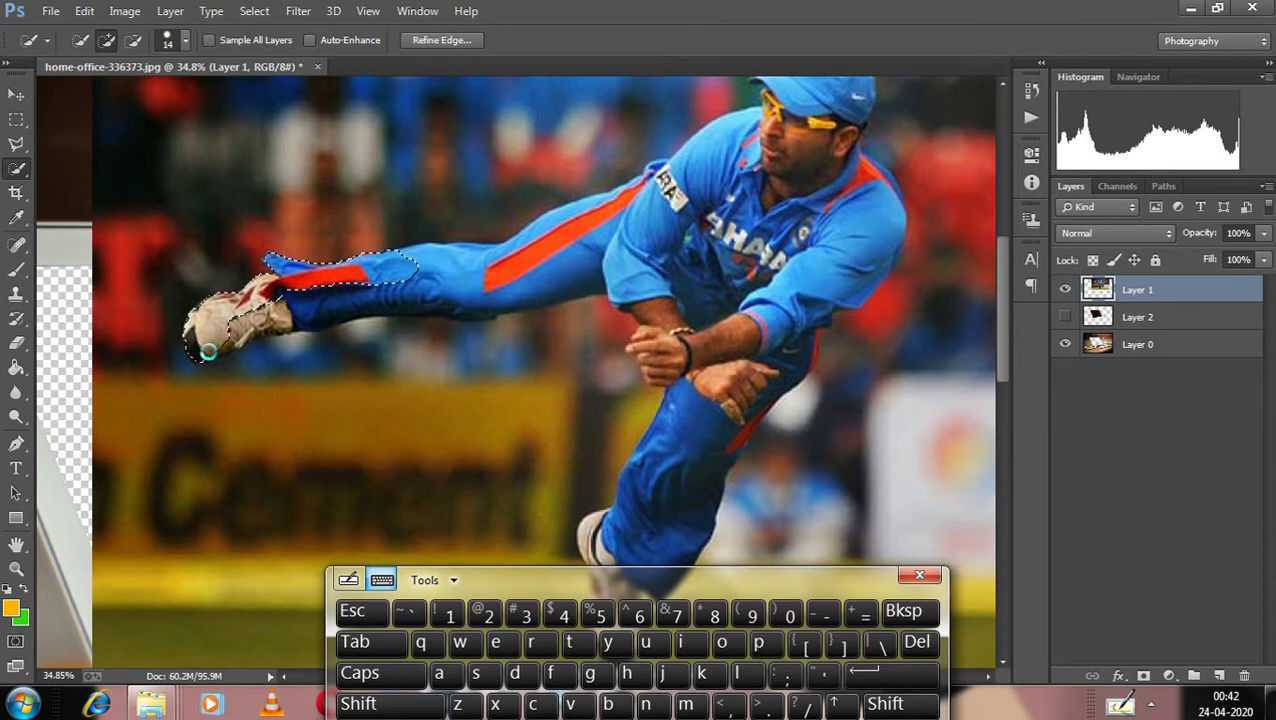
pyautogui.moveTo(207, 351); pyautogui.dragTo(236, 361)
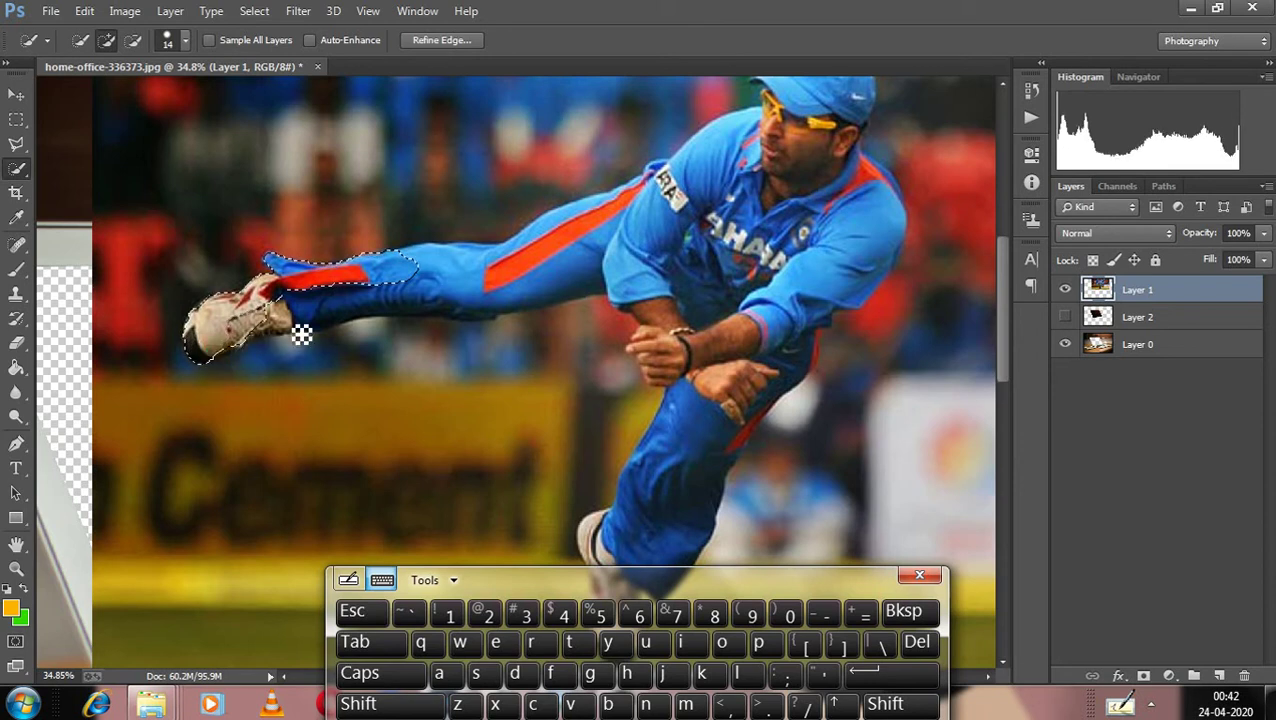
pyautogui.moveTo(302, 334)
pyautogui.mouseDown()
pyautogui.moveTo(592, 276)
pyautogui.moveTo(581, 263)
pyautogui.moveTo(524, 303)
pyautogui.mouseUp()
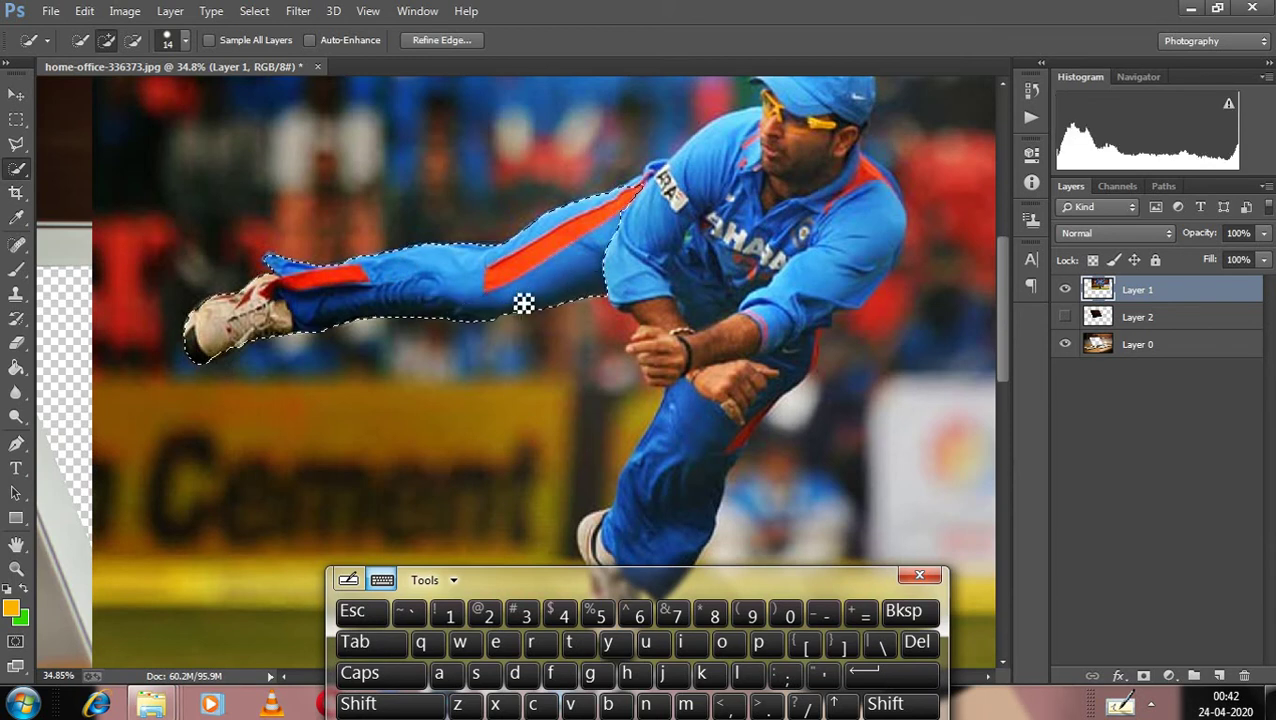
# Extend the quick selection over the cricketer's near shoulder and blue cap.
pyautogui.scroll(1, 524, 303)
pyautogui.scroll(3, 644, 216)
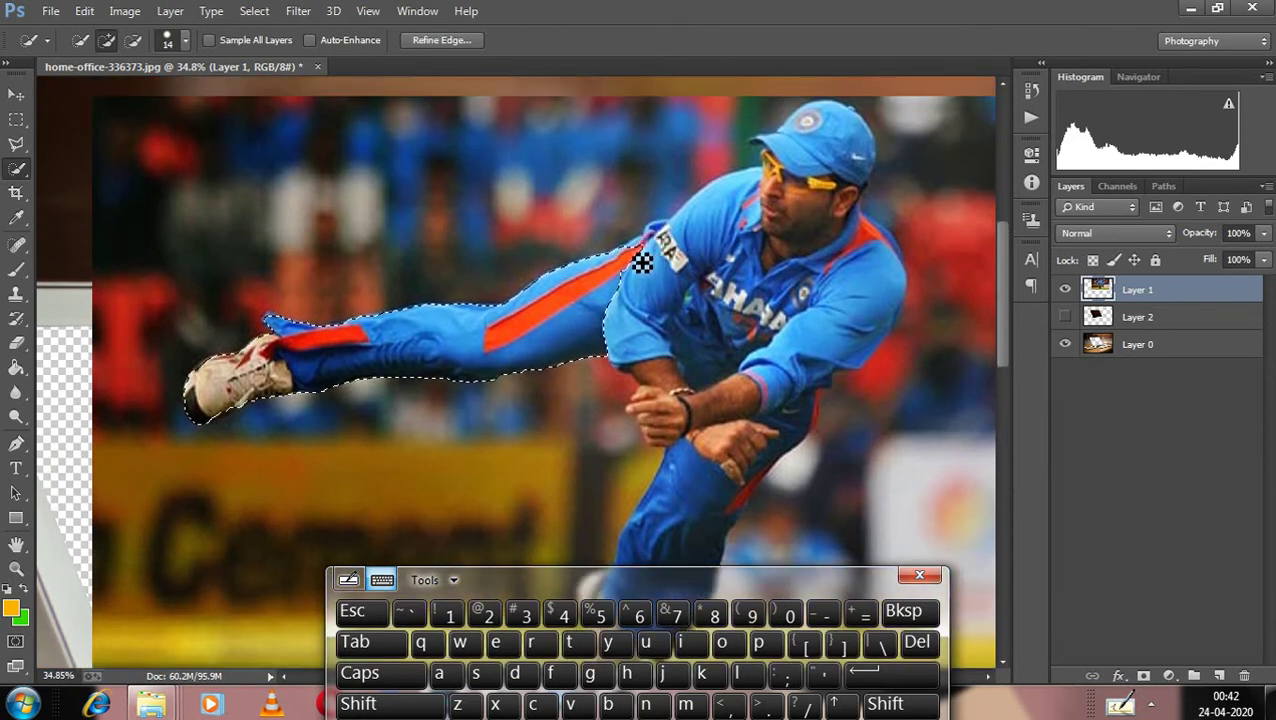
pyautogui.moveTo(641, 262)
pyautogui.mouseDown()
pyautogui.moveTo(703, 238)
pyautogui.moveTo(651, 255)
pyautogui.moveTo(657, 230)
pyautogui.moveTo(711, 224)
pyautogui.mouseUp()
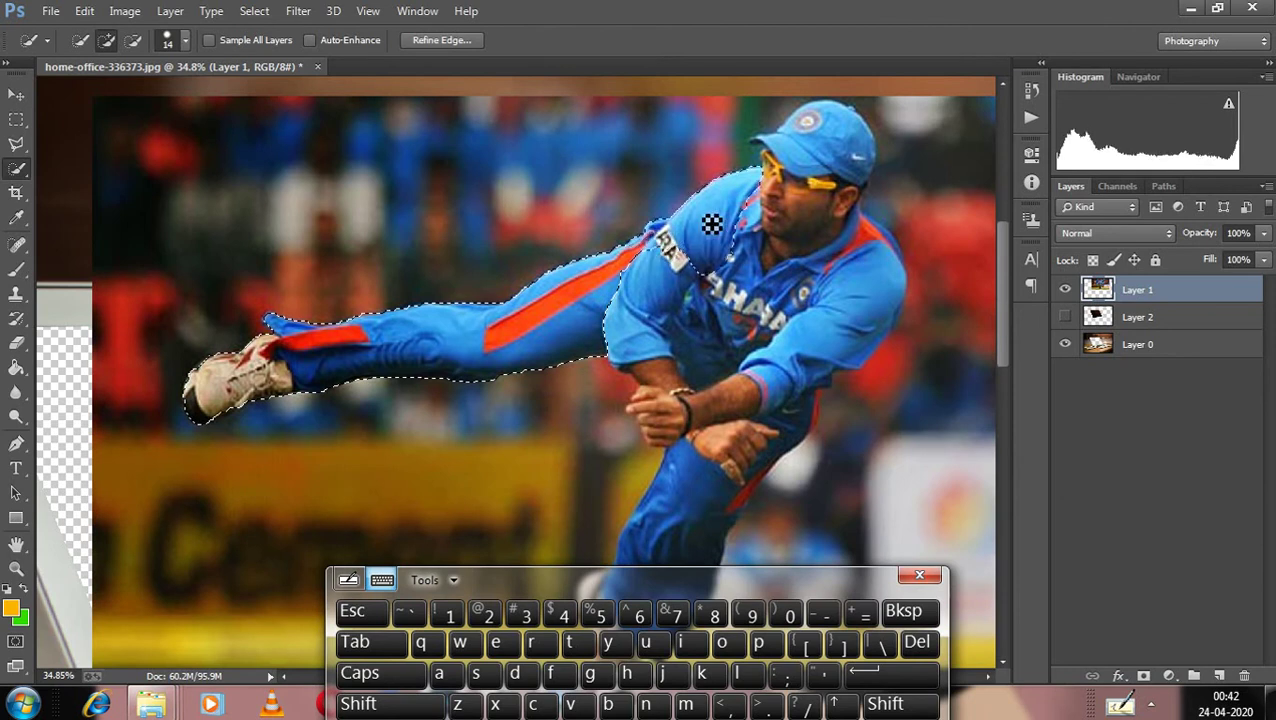
pyautogui.scroll(1, 770, 245)
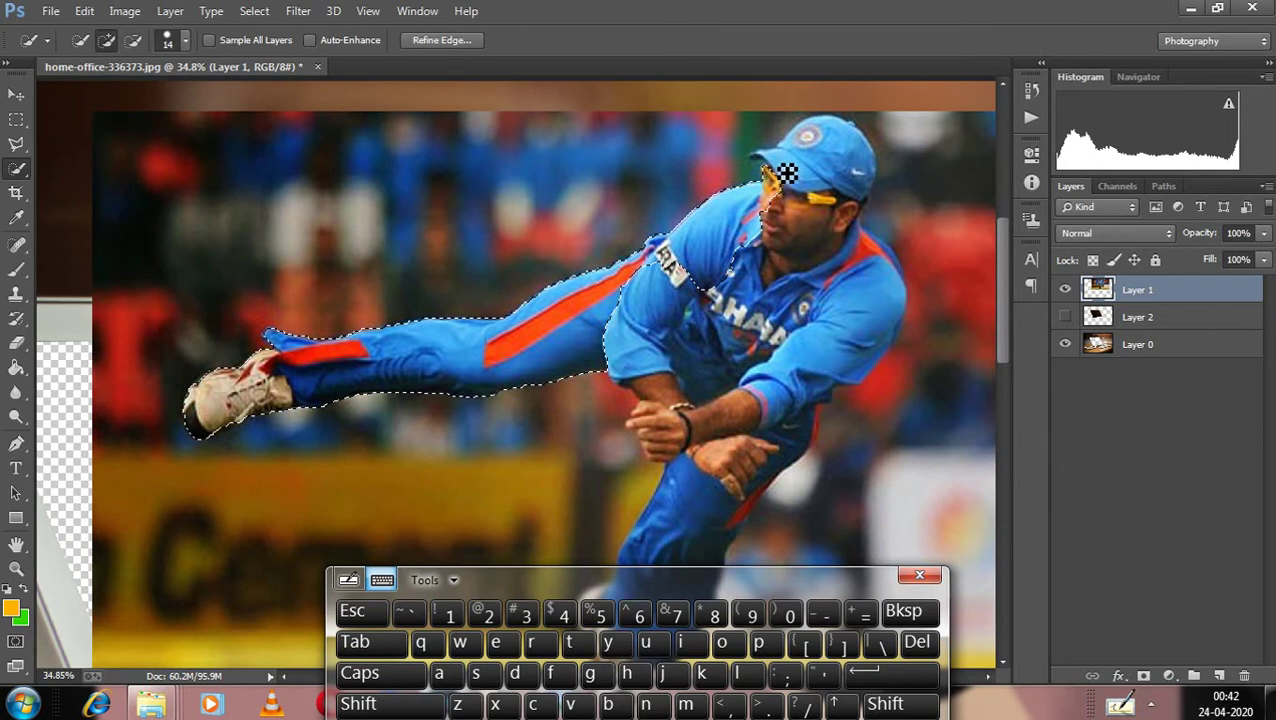
pyautogui.moveTo(787, 174)
pyautogui.mouseDown()
pyautogui.moveTo(780, 165)
pyautogui.moveTo(849, 134)
pyautogui.mouseUp()
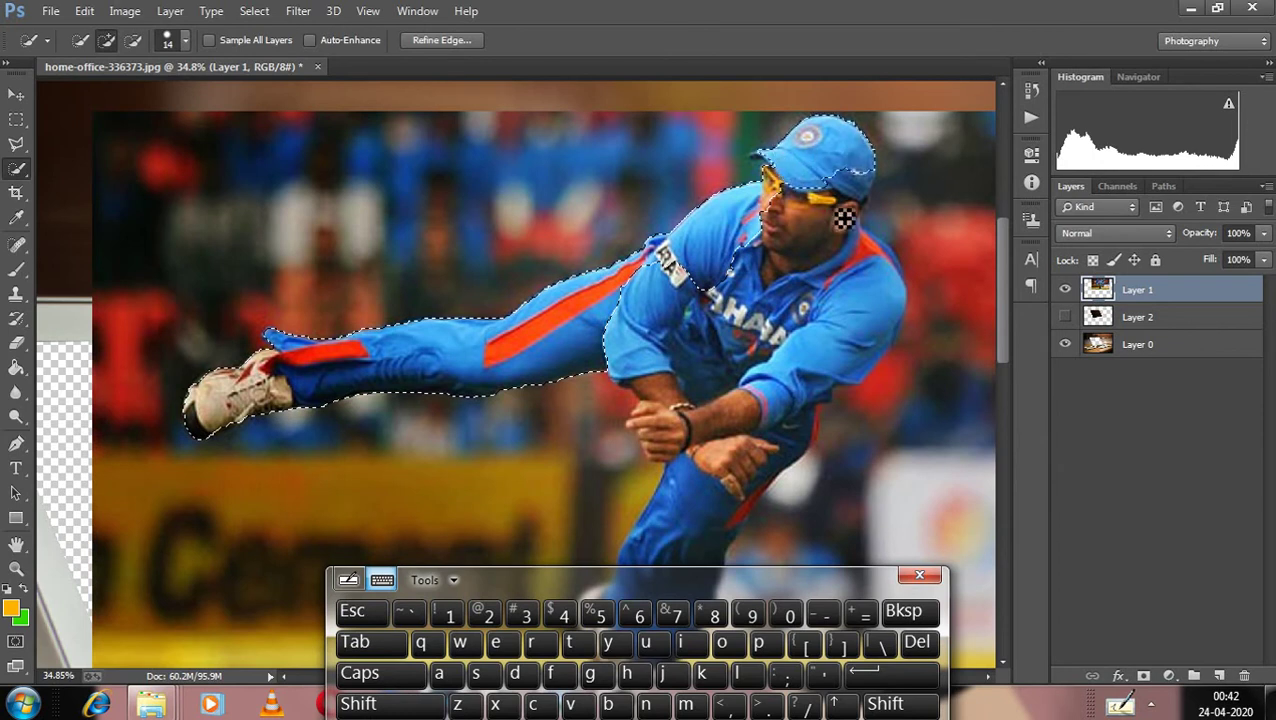
# Extend the quick selection over the cricketer's remaining torso, face, arms, bent leg and lower shoe until the whole figure is selected.
pyautogui.scroll(-2, 815, 220)
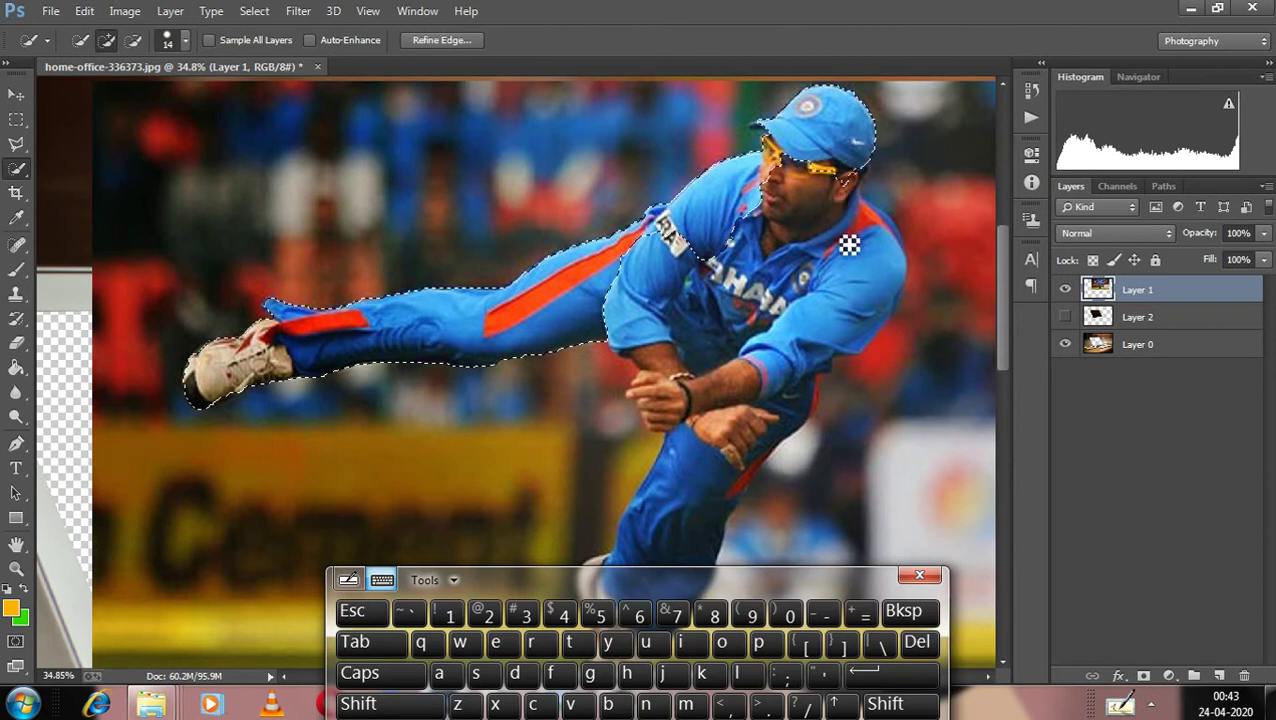
pyautogui.scroll(-2, 815, 240)
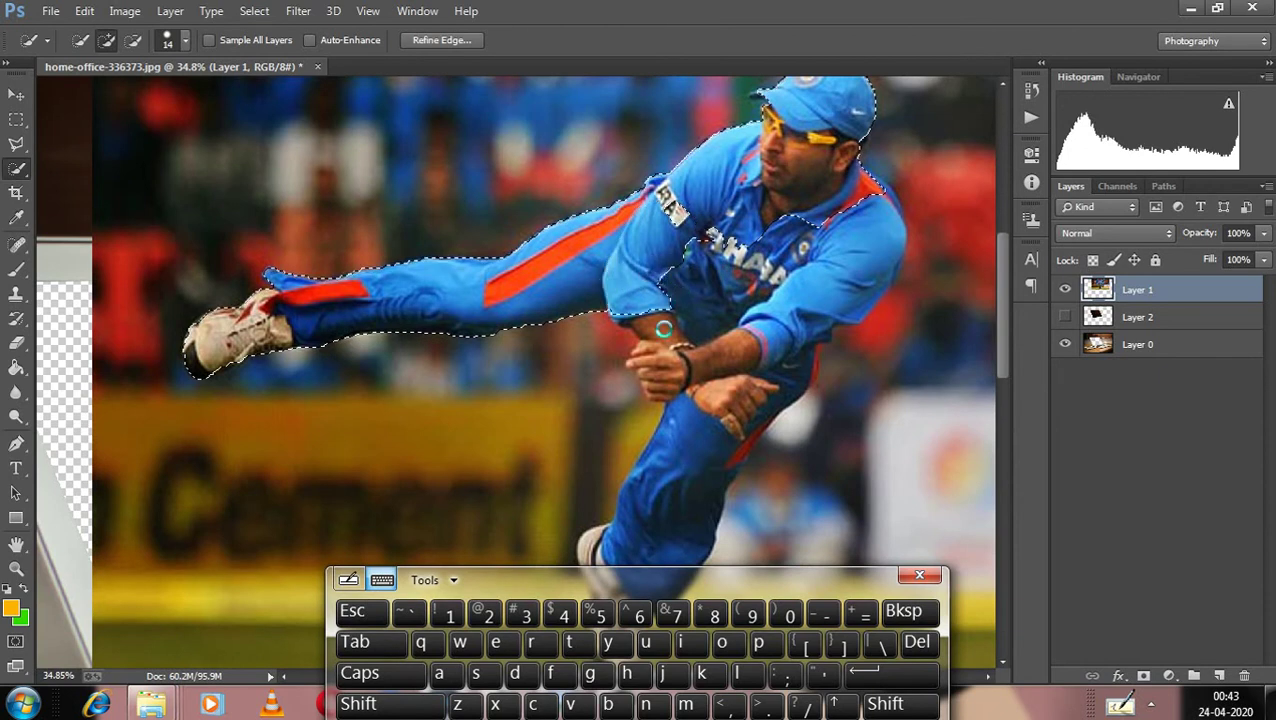
pyautogui.scroll(-2, 663, 328)
pyautogui.moveTo(600, 584); pyautogui.dragTo(797, 488)
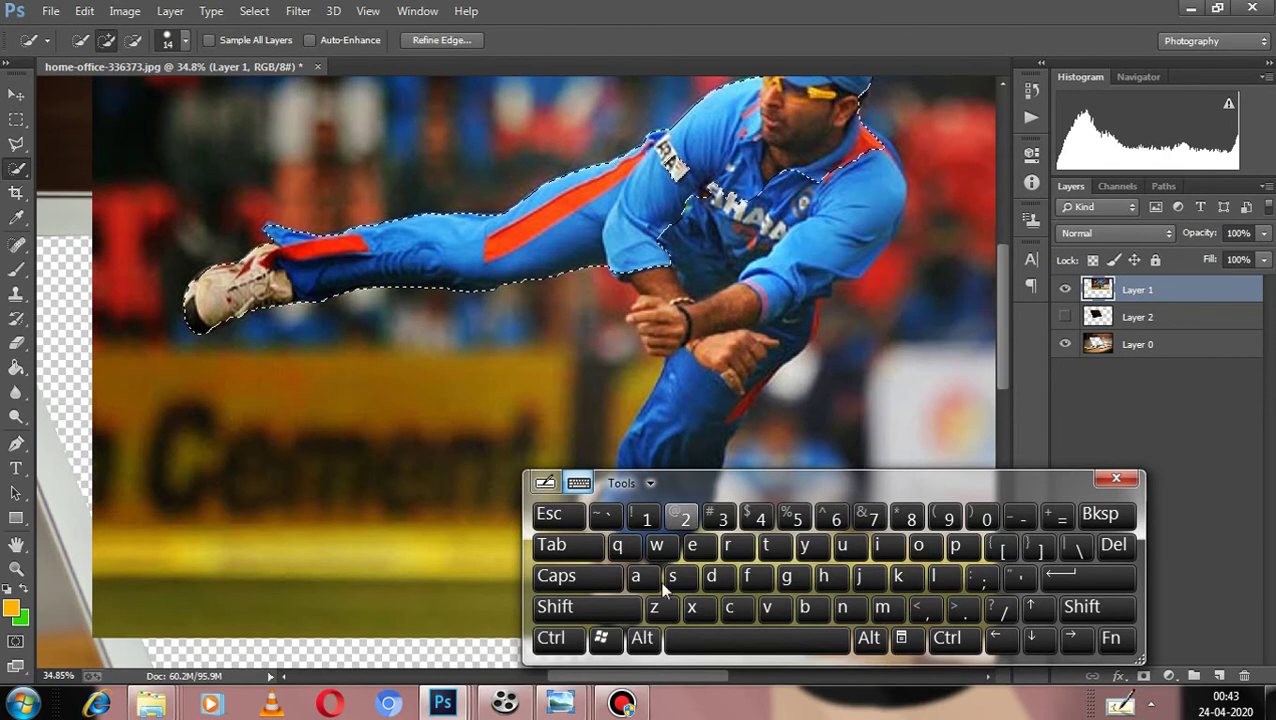
pyautogui.click(643, 640)
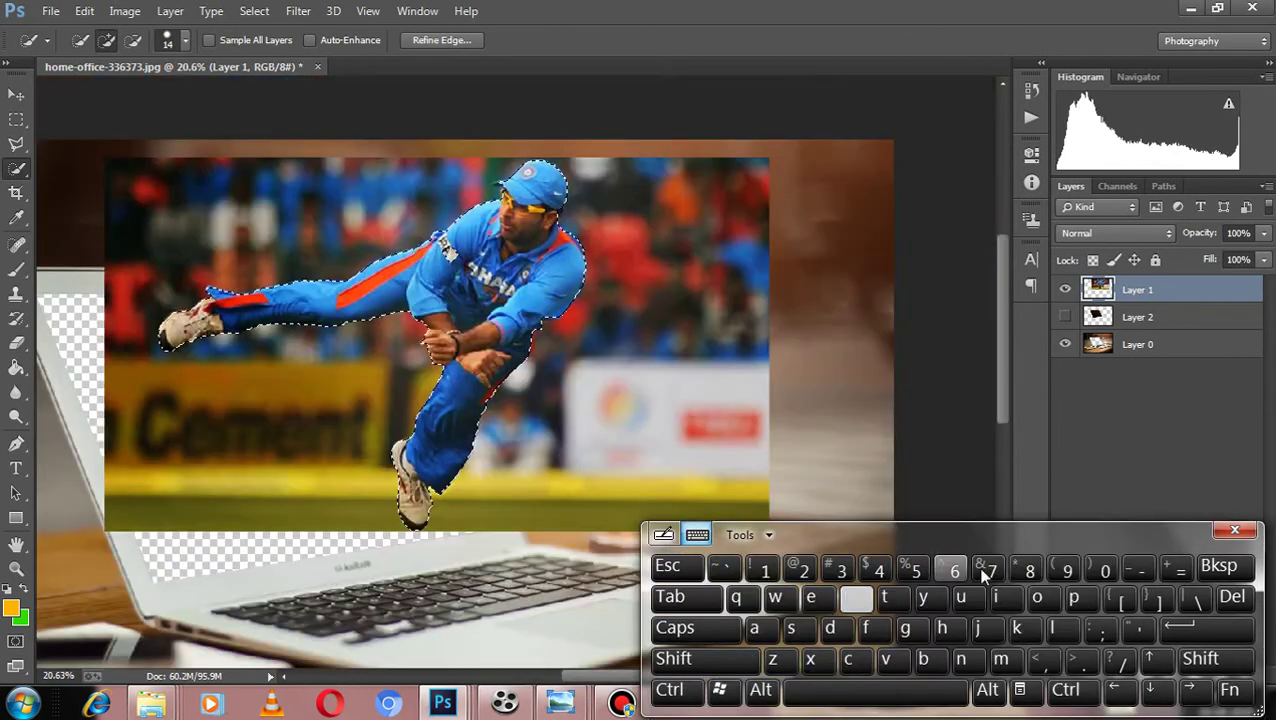
pyautogui.moveTo(1041, 532); pyautogui.dragTo(1043, 596)
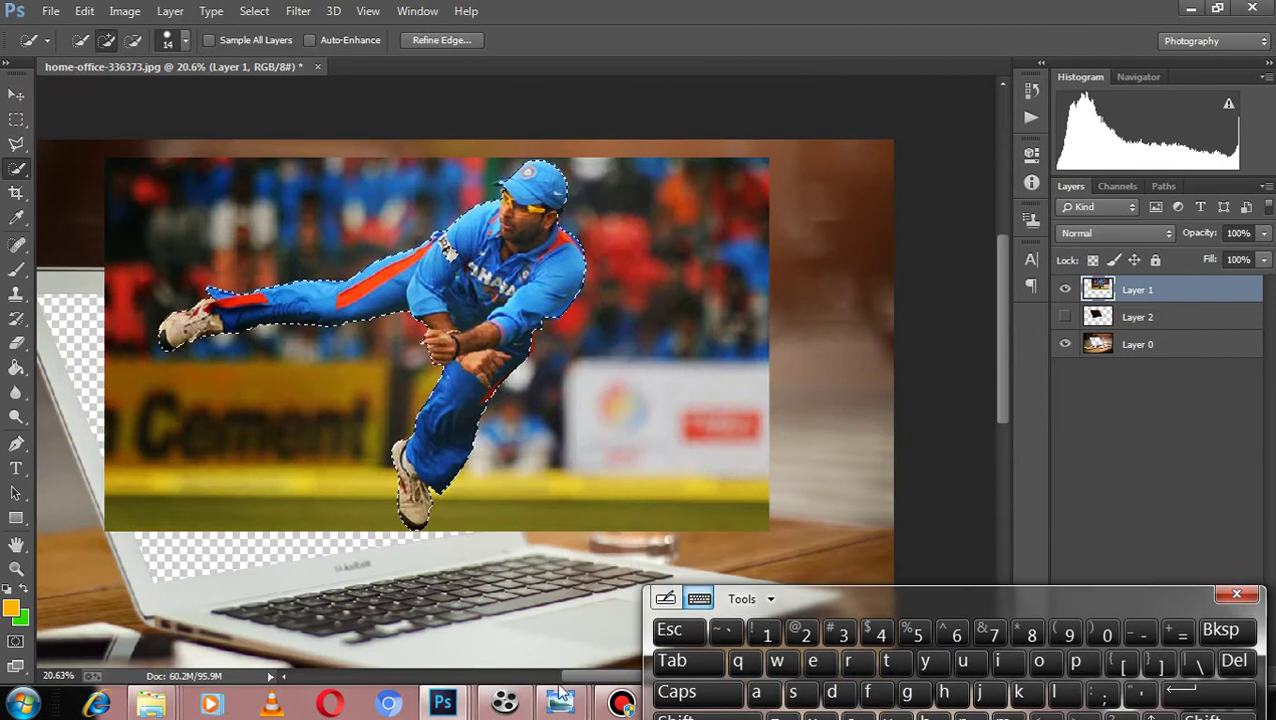
pyautogui.click(505, 703)
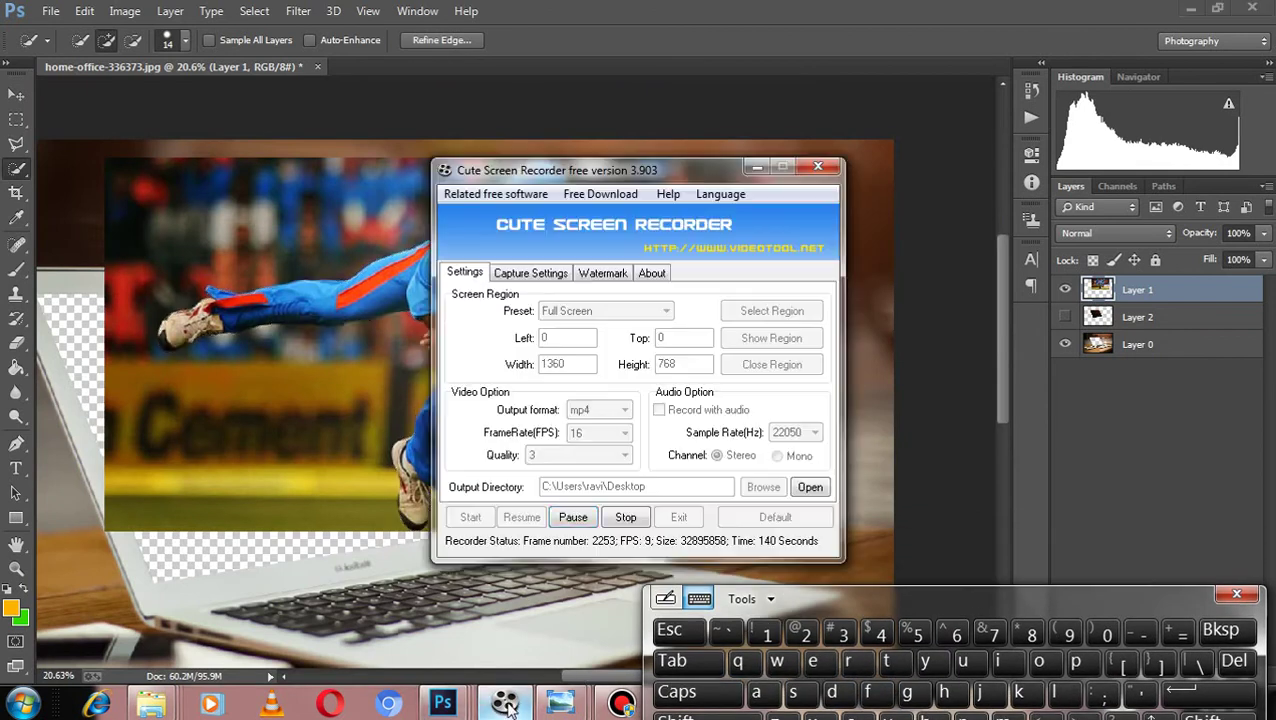
pyautogui.click(757, 167)
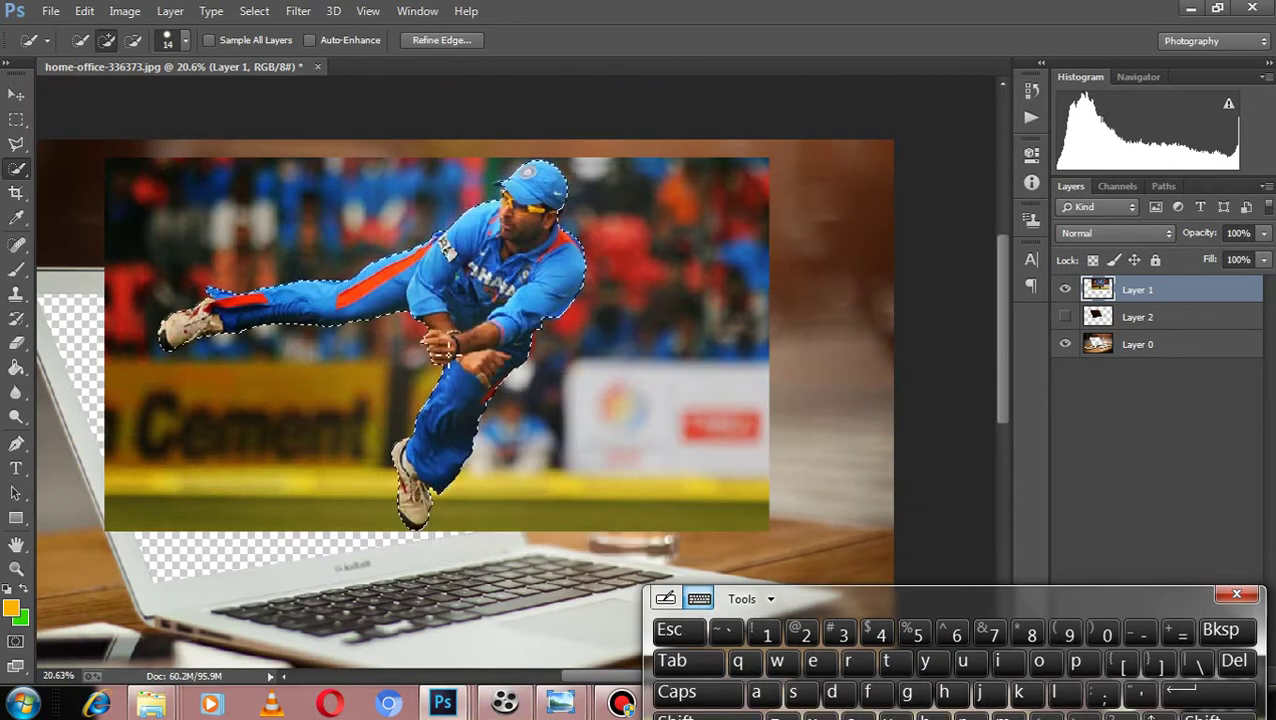
# Move the selected cricketer onto its own layer with Layer Via Cut, and send Layer 1 to the bottom of the layer stack.
pyautogui.rightClick(434, 279)
pyautogui.click(520, 453)
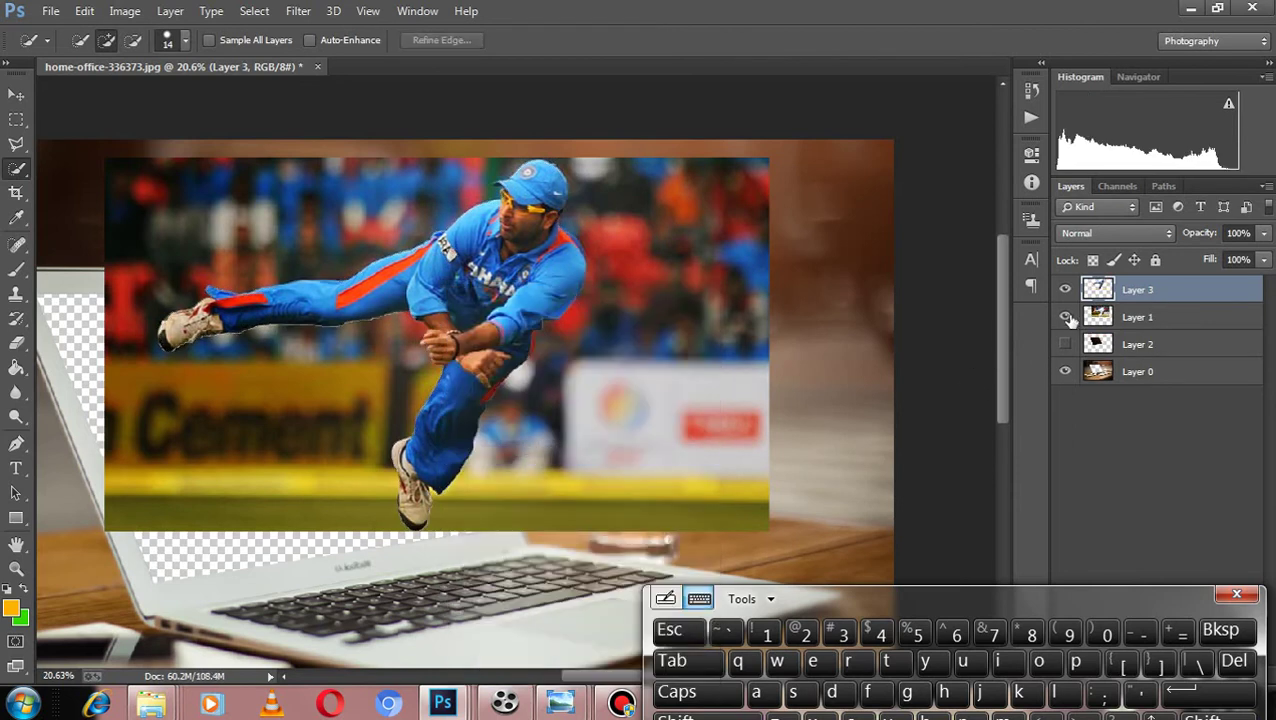
pyautogui.click(1065, 317)
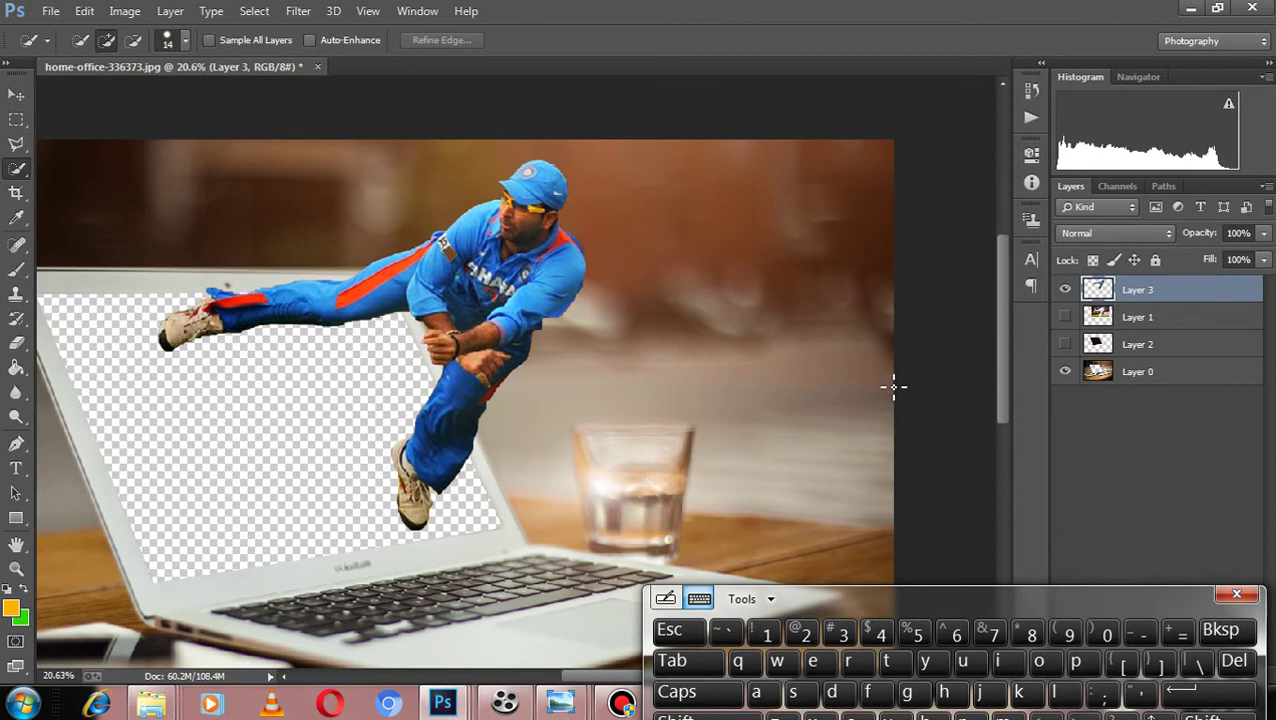
pyautogui.click(1065, 317)
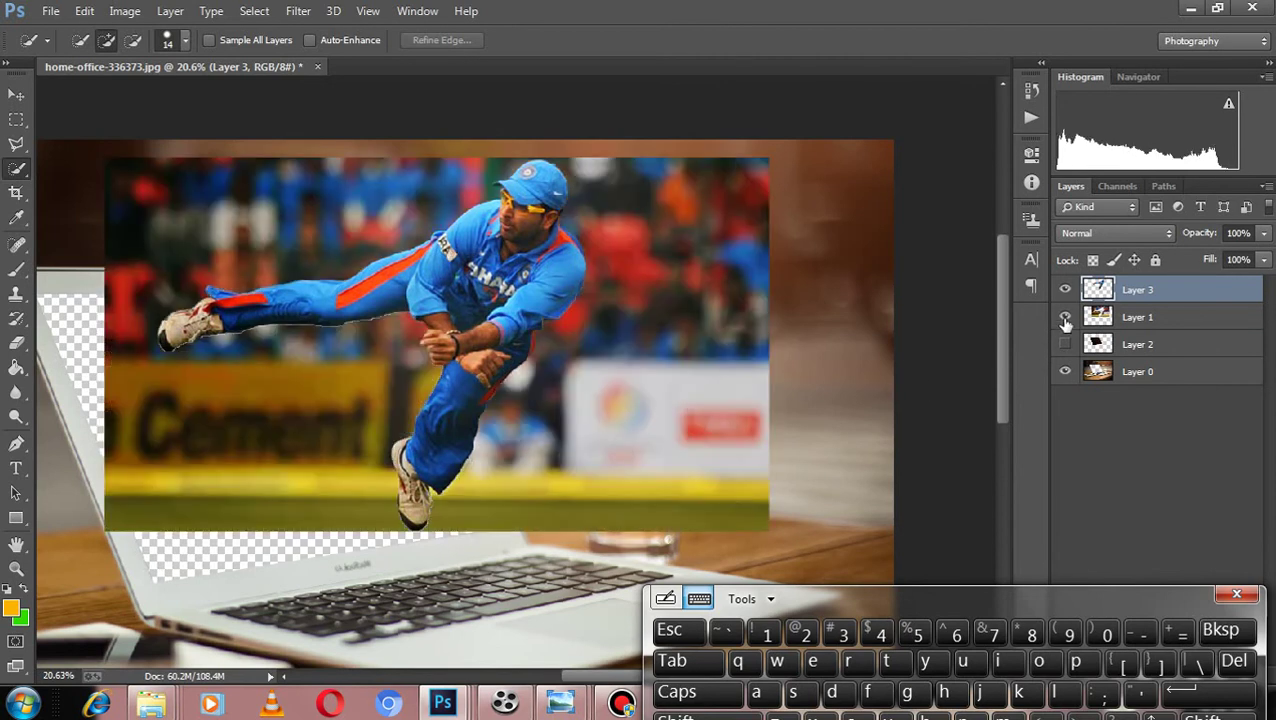
pyautogui.click(1120, 318)
pyautogui.hotkey('ctrl', 'shift', '[')
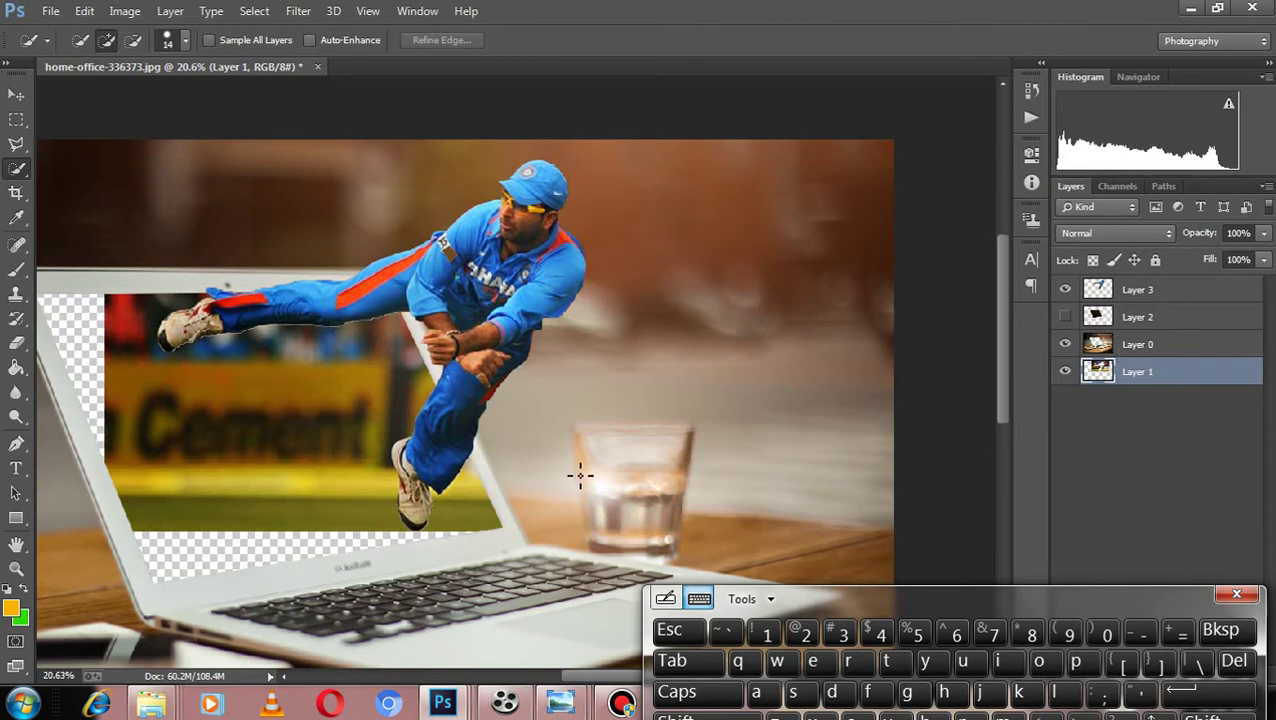
# Free-transform Layer 1 to about 136% width and 129% height, and position it behind the laptop's display opening.
pyautogui.scroll(-5, 480, 487)
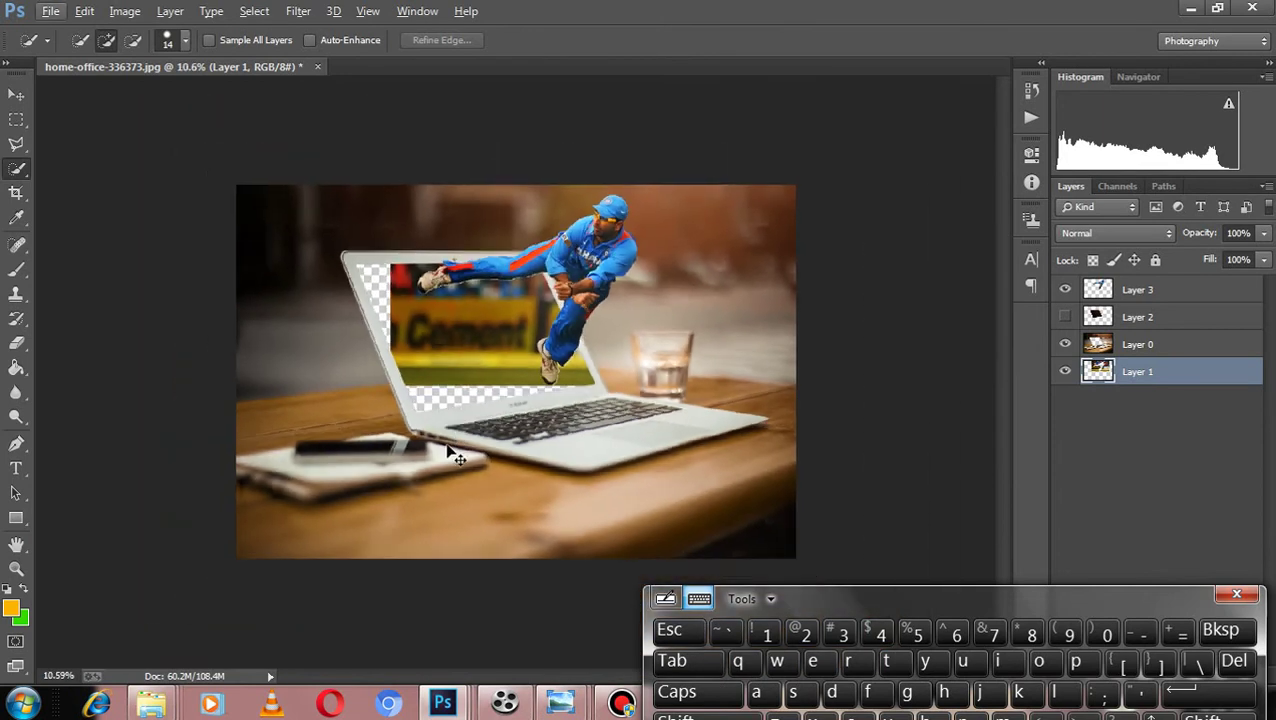
pyautogui.hotkey('ctrl', 't')
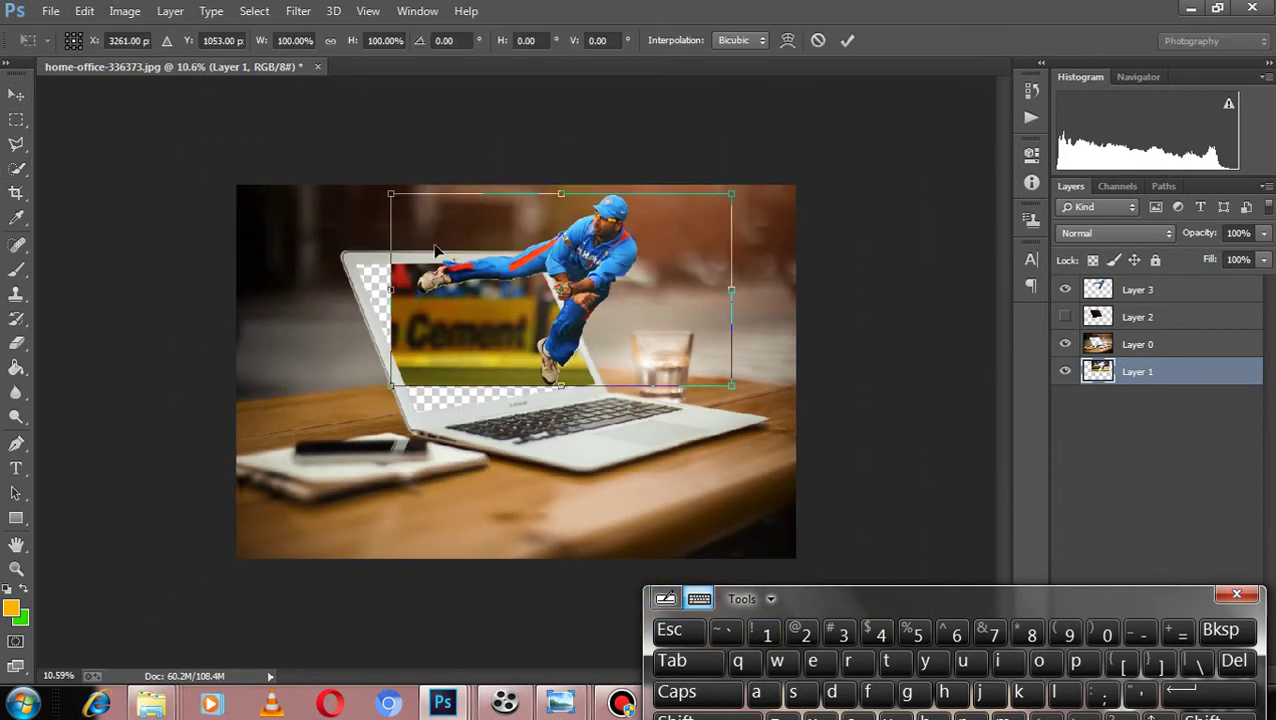
pyautogui.moveTo(395, 195); pyautogui.dragTo(335, 174)
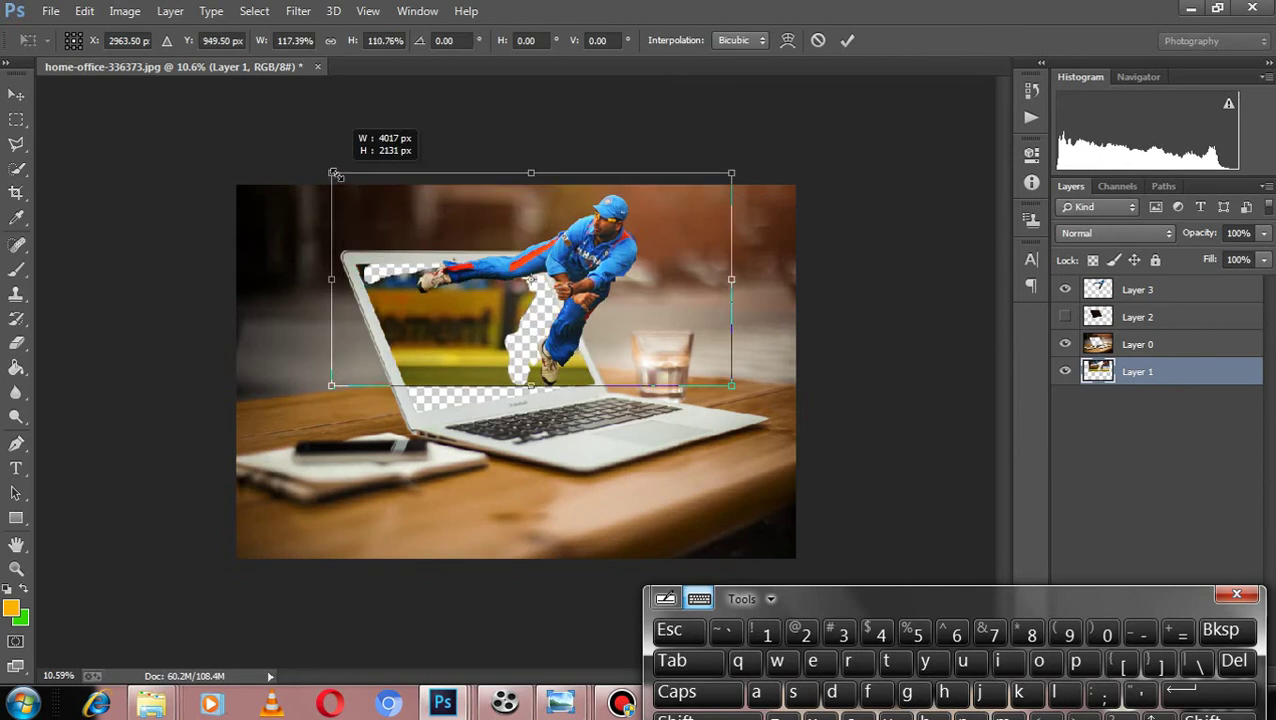
pyautogui.moveTo(531, 384)
pyautogui.mouseDown()
pyautogui.moveTo(533, 405)
pyautogui.moveTo(533, 385)
pyautogui.mouseUp()
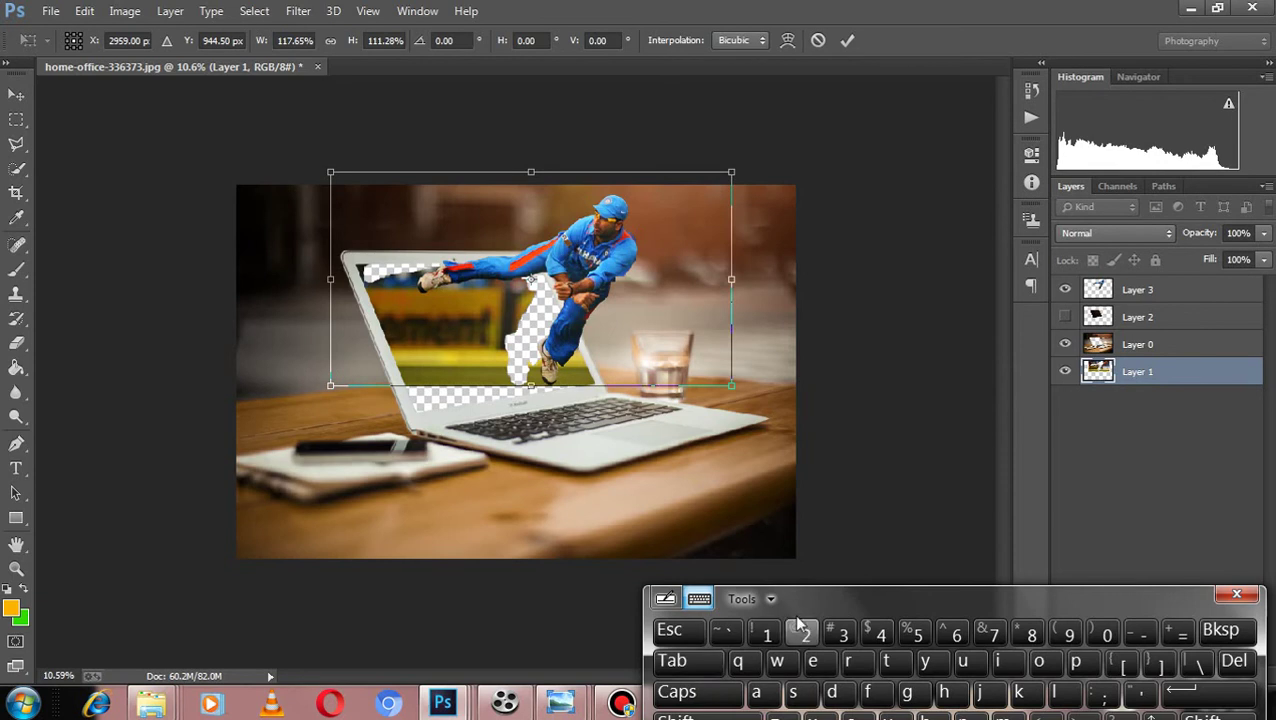
pyautogui.moveTo(802, 620); pyautogui.dragTo(812, 584)
pyautogui.click(707, 685)
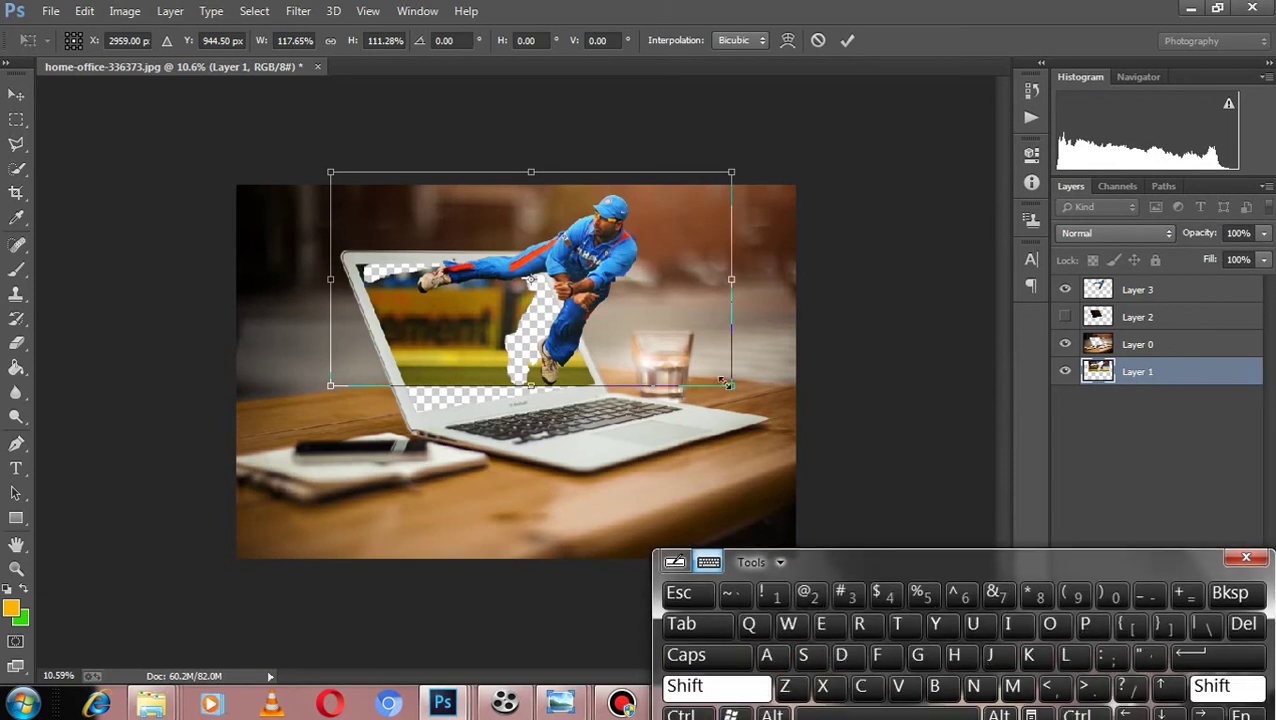
pyautogui.moveTo(727, 381); pyautogui.dragTo(795, 419)
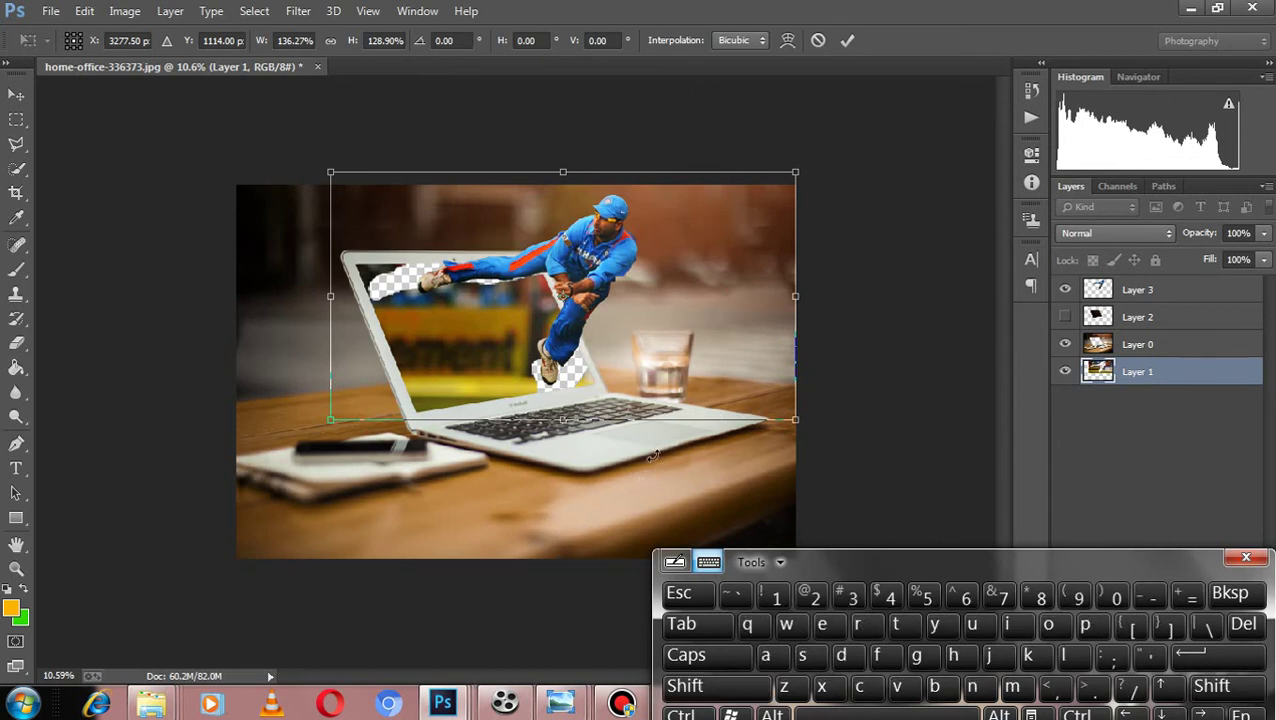
pyautogui.moveTo(648, 397); pyautogui.dragTo(648, 371)
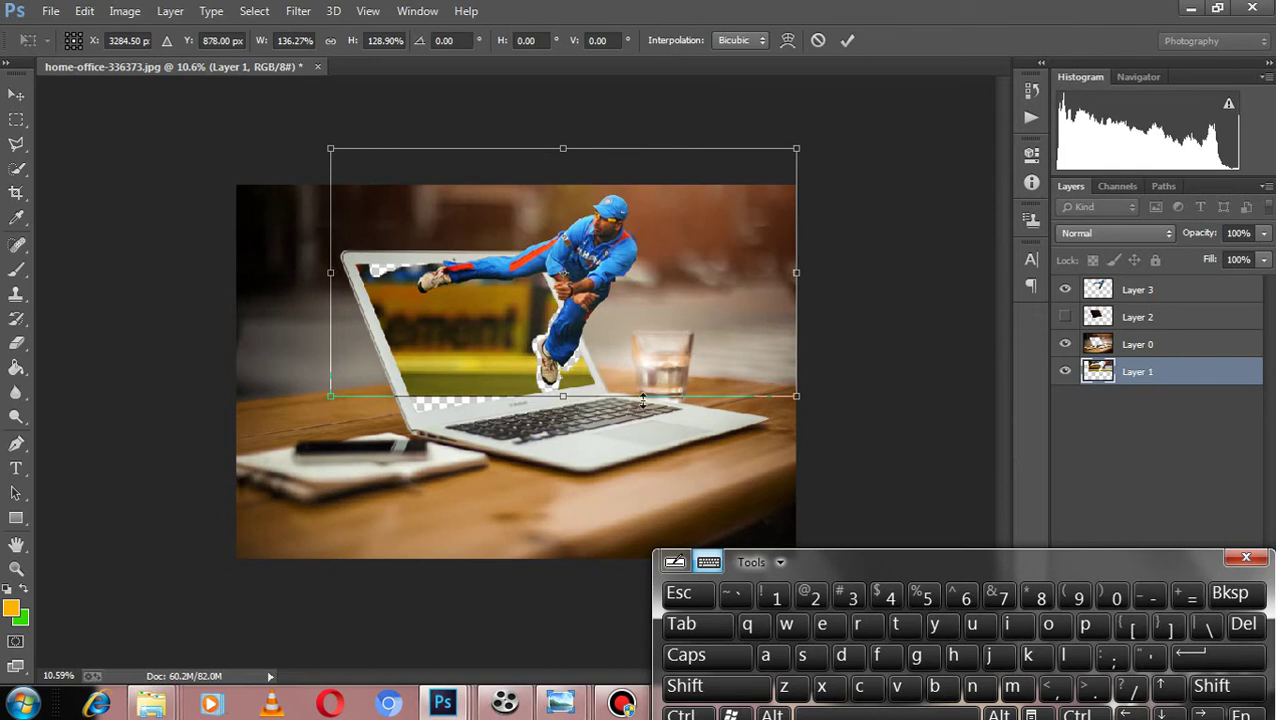
pyautogui.click(846, 44)
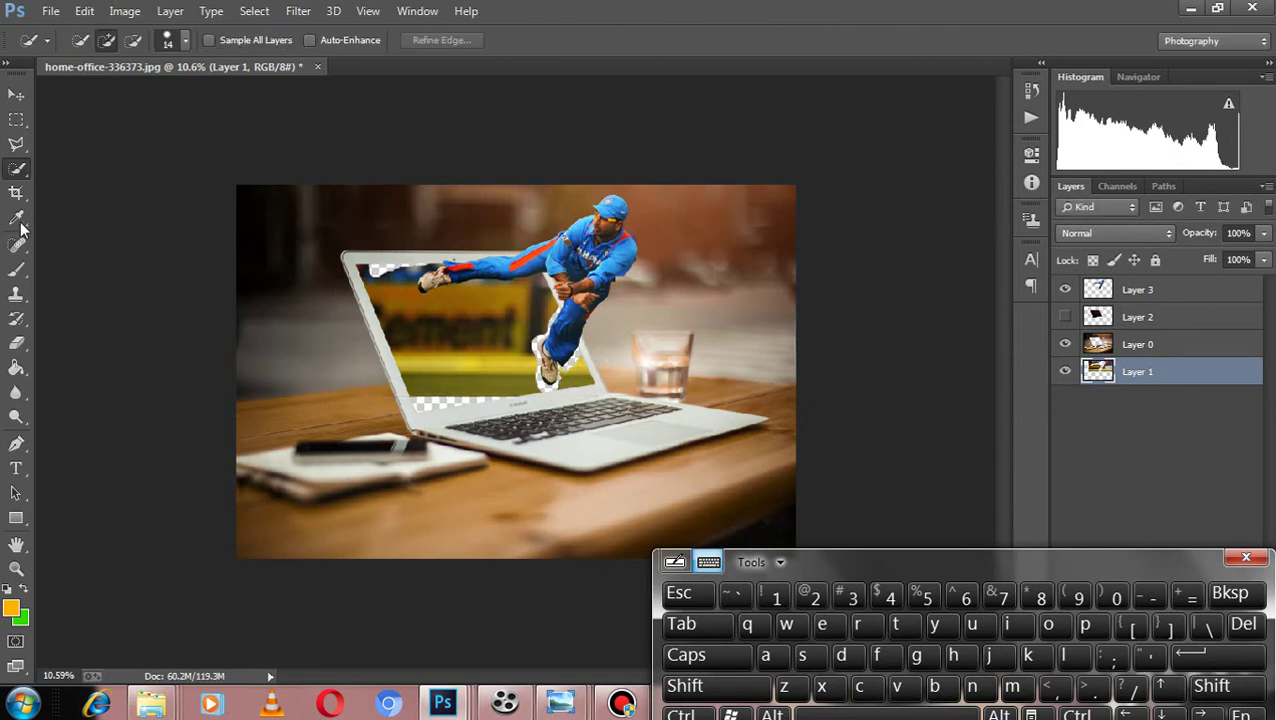
# Fill the transparent strip along the lower edge of the laptop display with grass using the Clone Stamp at size 175.
pyautogui.click(16, 293)
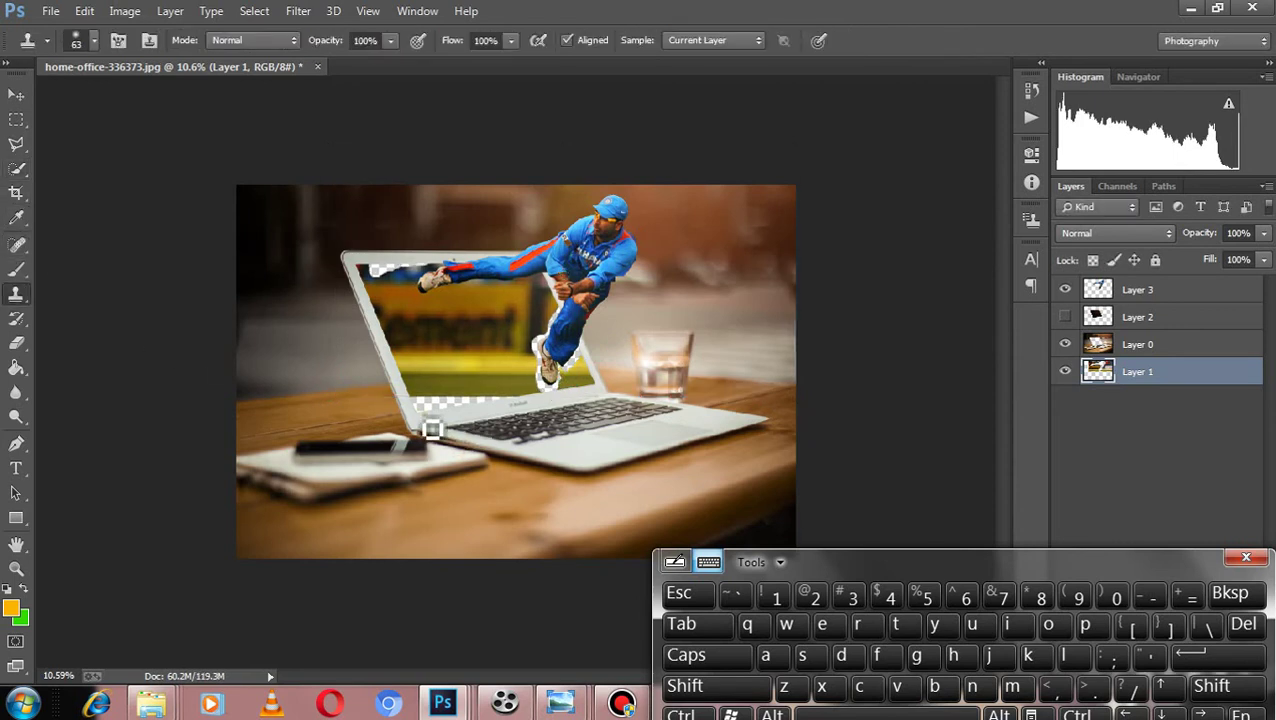
pyautogui.scroll(3, 431, 430)
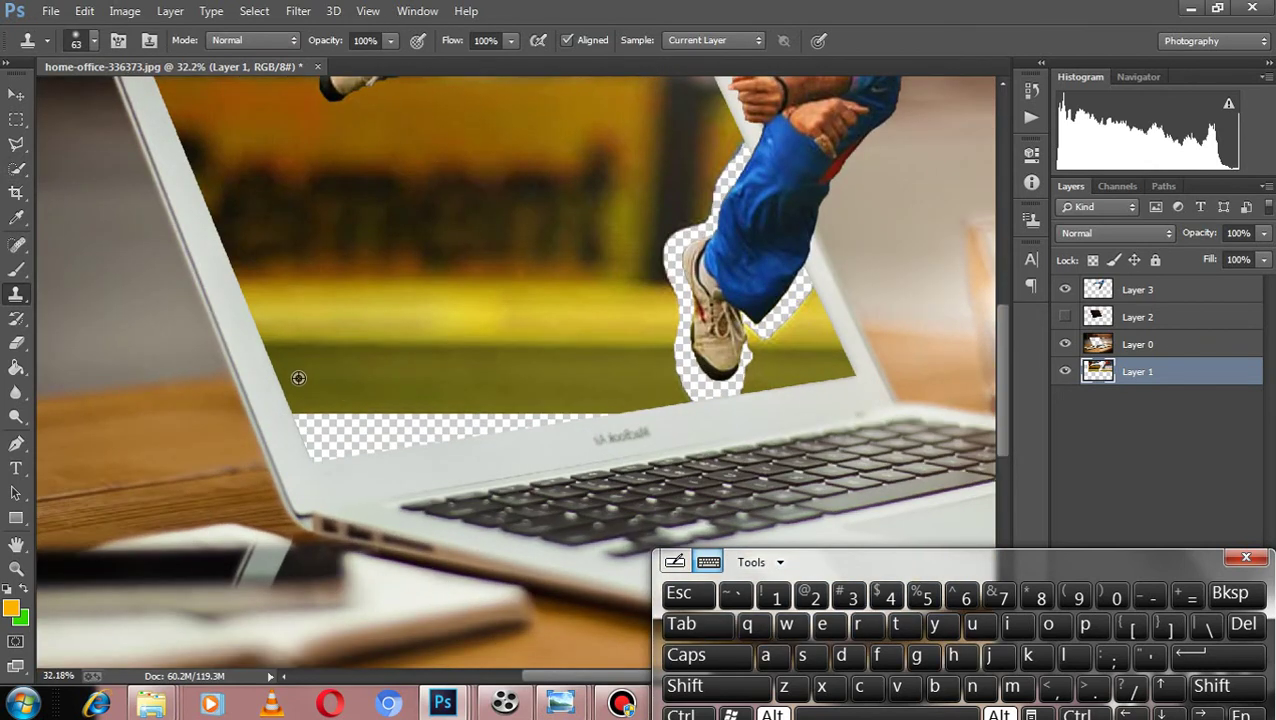
pyautogui.keyDown('alt'); pyautogui.click(298, 378); pyautogui.keyUp('alt')
pyautogui.moveTo(305, 392); pyautogui.dragTo(323, 404)
pyautogui.moveTo(313, 404)
pyautogui.mouseDown()
pyautogui.moveTo(303, 408)
pyautogui.moveTo(427, 410)
pyautogui.mouseUp()
pyautogui.moveTo(325, 421); pyautogui.dragTo(456, 446)
pyautogui.moveTo(313, 446); pyautogui.dragTo(360, 441)
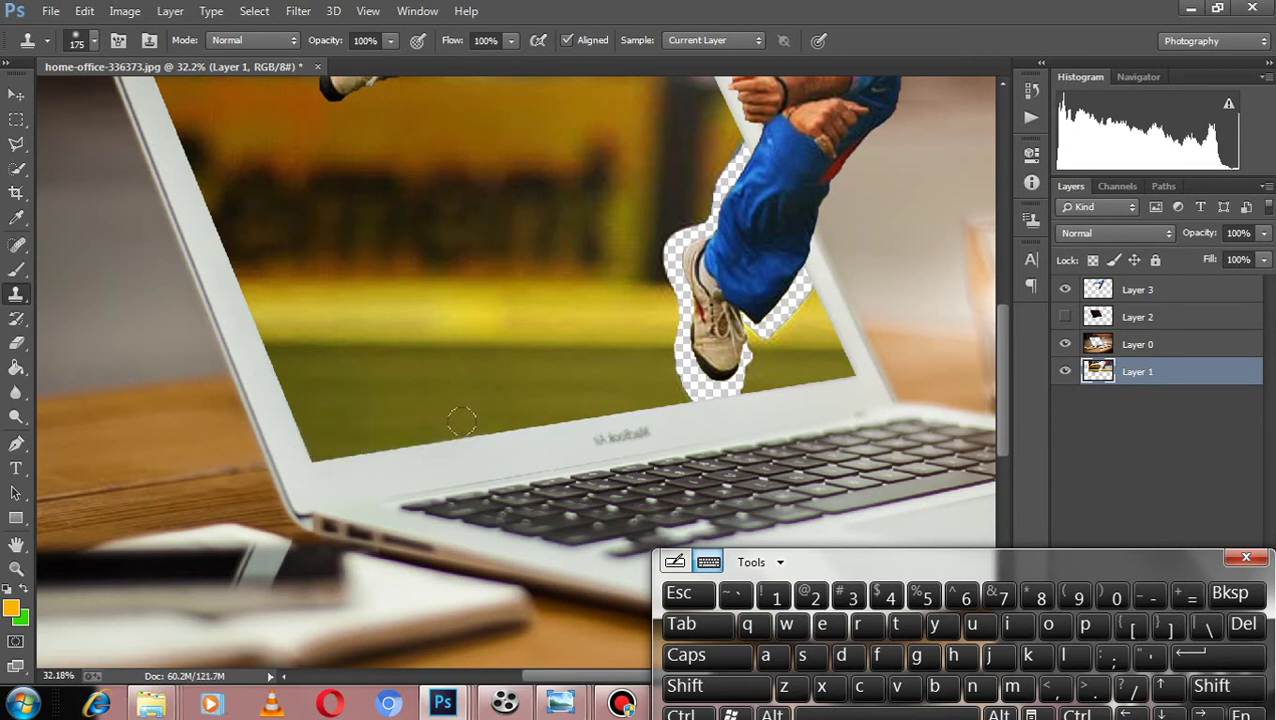
# Clone nearby grass and yellow boundary over the transparent gaps beside and beneath the cricketer's lower shoe on Layer 1.
pyautogui.keyDown('alt'); pyautogui.click(638, 351); pyautogui.keyUp('alt')
pyautogui.click(665, 352)
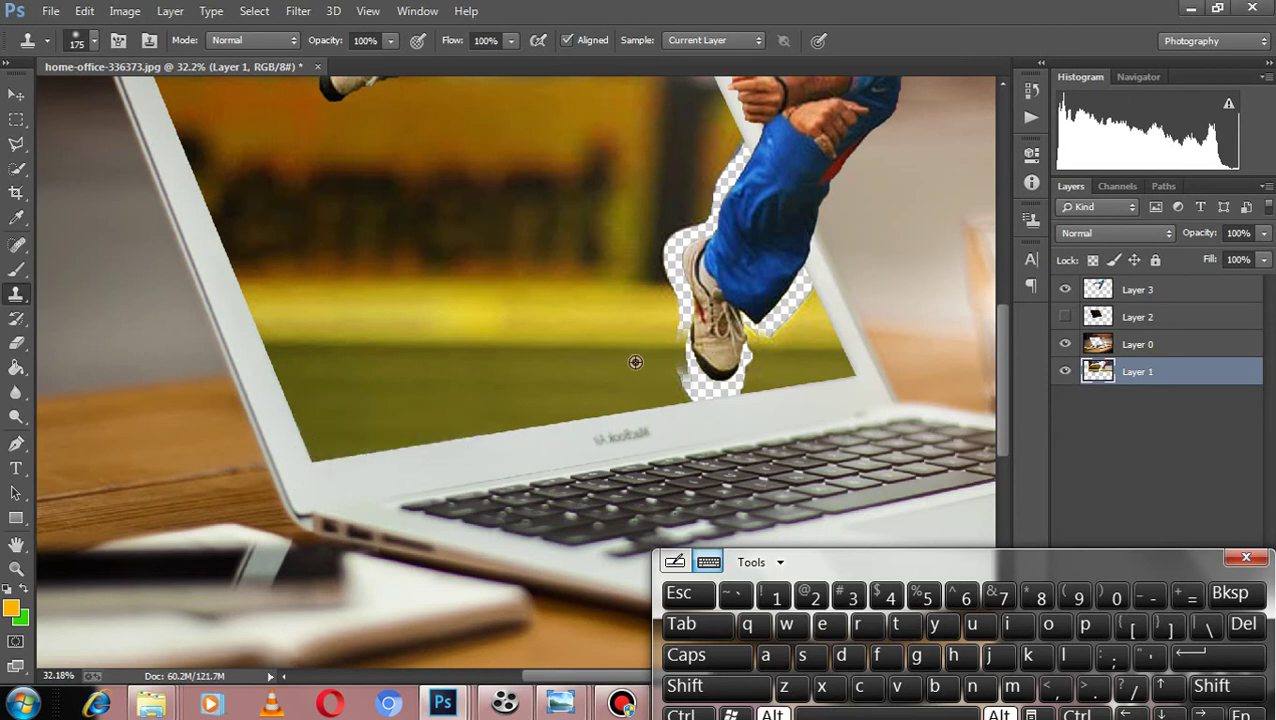
pyautogui.keyDown('alt'); pyautogui.click(632, 351); pyautogui.keyUp('alt')
pyautogui.moveTo(683, 355)
pyautogui.mouseDown()
pyautogui.moveTo(711, 378)
pyautogui.moveTo(700, 386)
pyautogui.mouseUp()
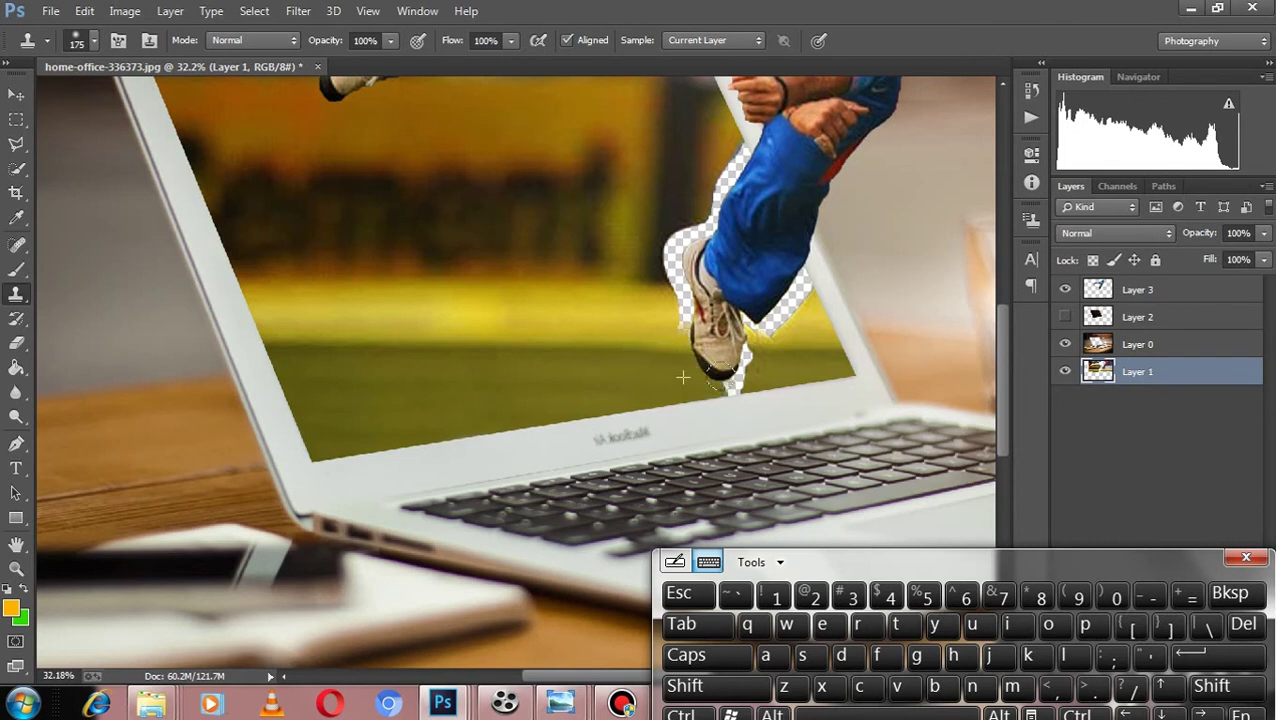
pyautogui.keyDown('alt'); pyautogui.click(830, 352); pyautogui.keyUp('alt')
pyautogui.moveTo(755, 350); pyautogui.dragTo(733, 370)
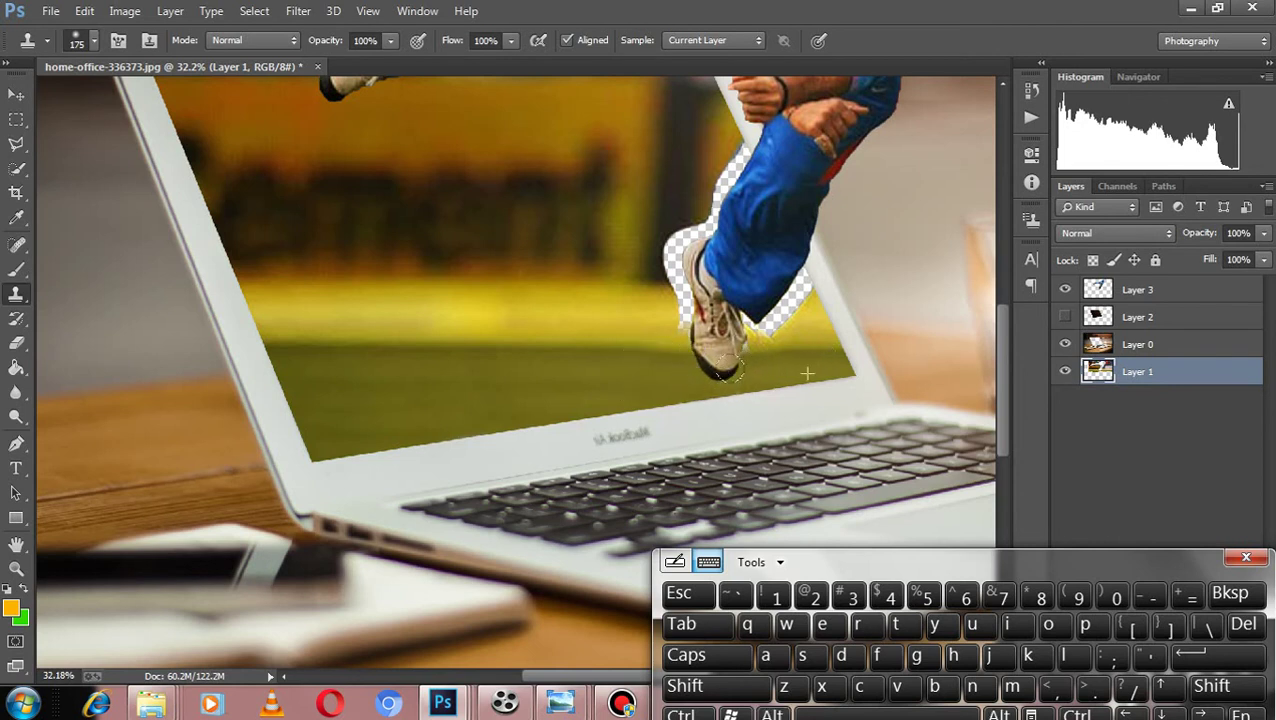
pyautogui.moveTo(674, 314); pyautogui.dragTo(673, 275)
pyautogui.keyDown('alt'); pyautogui.click(640, 284); pyautogui.keyUp('alt')
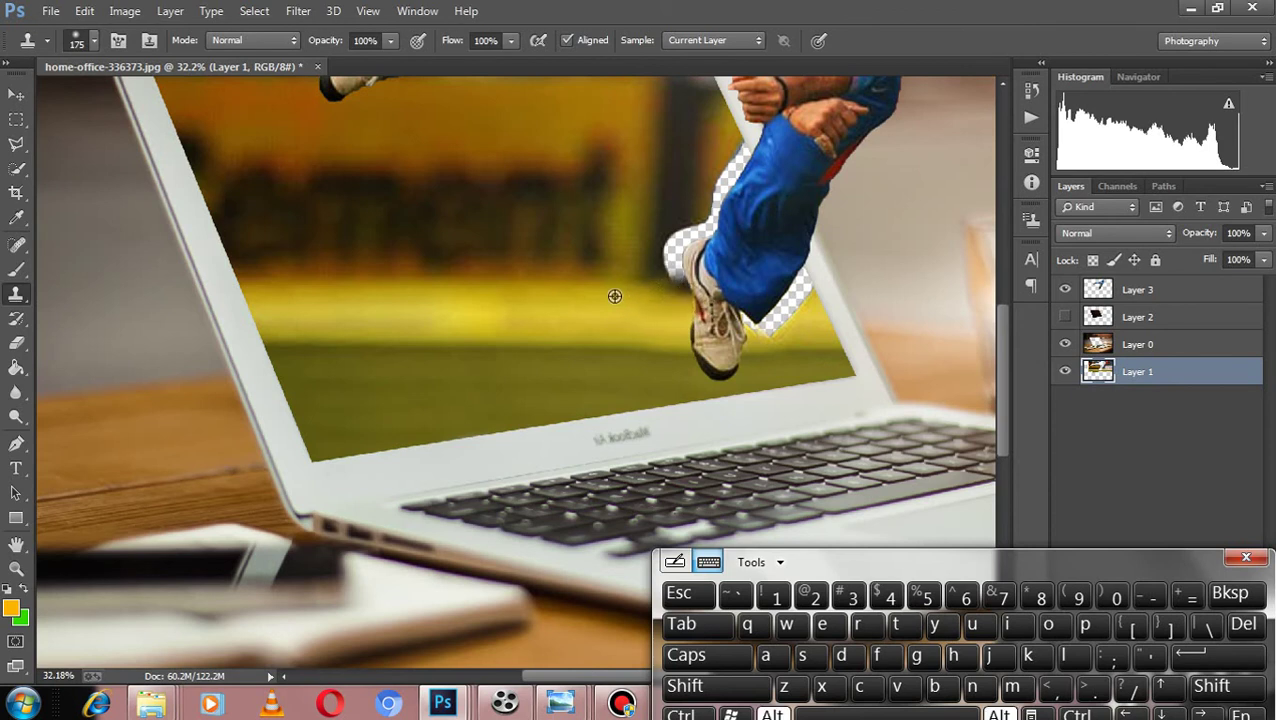
# Clone the adjacent background over the transparent gap between the bent leg's trouser hem and the display's right edge.
pyautogui.scroll(3, 611, 298)
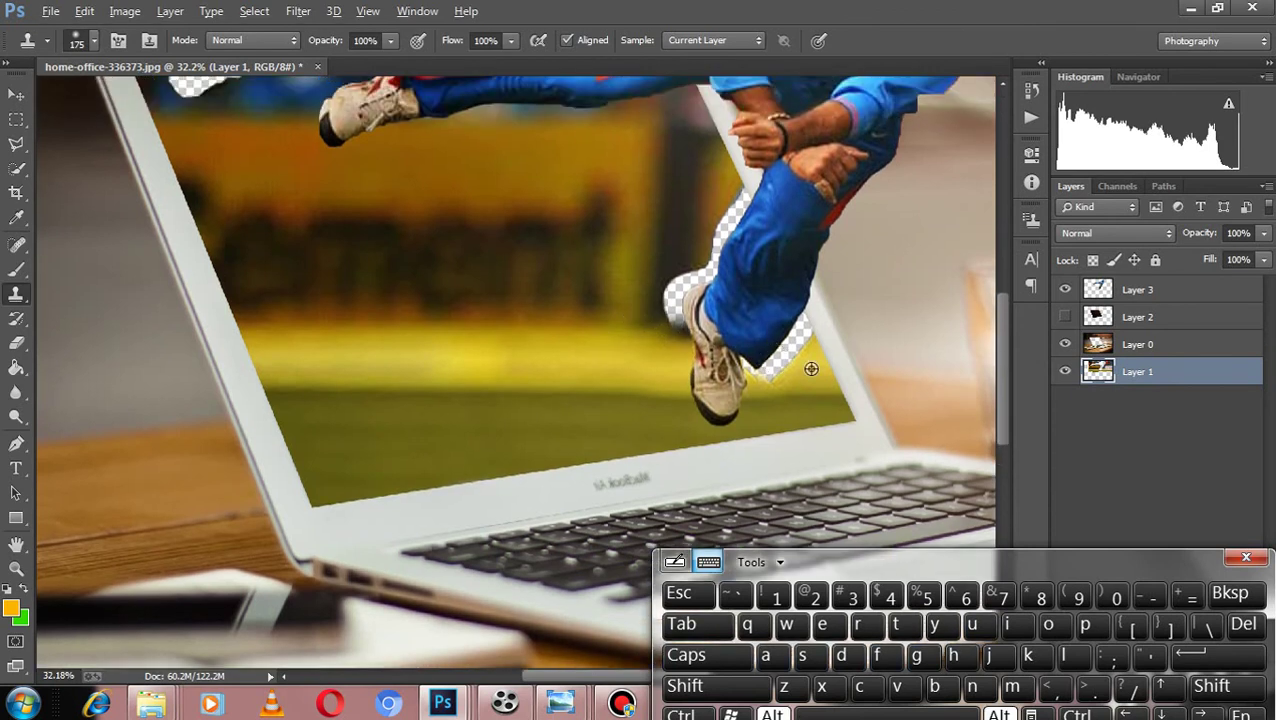
pyautogui.keyDown('alt'); pyautogui.click(811, 369); pyautogui.keyUp('alt')
pyautogui.keyDown('alt'); pyautogui.click(809, 373); pyautogui.keyUp('alt')
pyautogui.moveTo(790, 362); pyautogui.dragTo(748, 357)
pyautogui.keyDown('alt'); pyautogui.click(798, 383); pyautogui.keyUp('alt')
pyautogui.keyDown('alt'); pyautogui.click(804, 359); pyautogui.keyUp('alt')
pyautogui.click(797, 343)
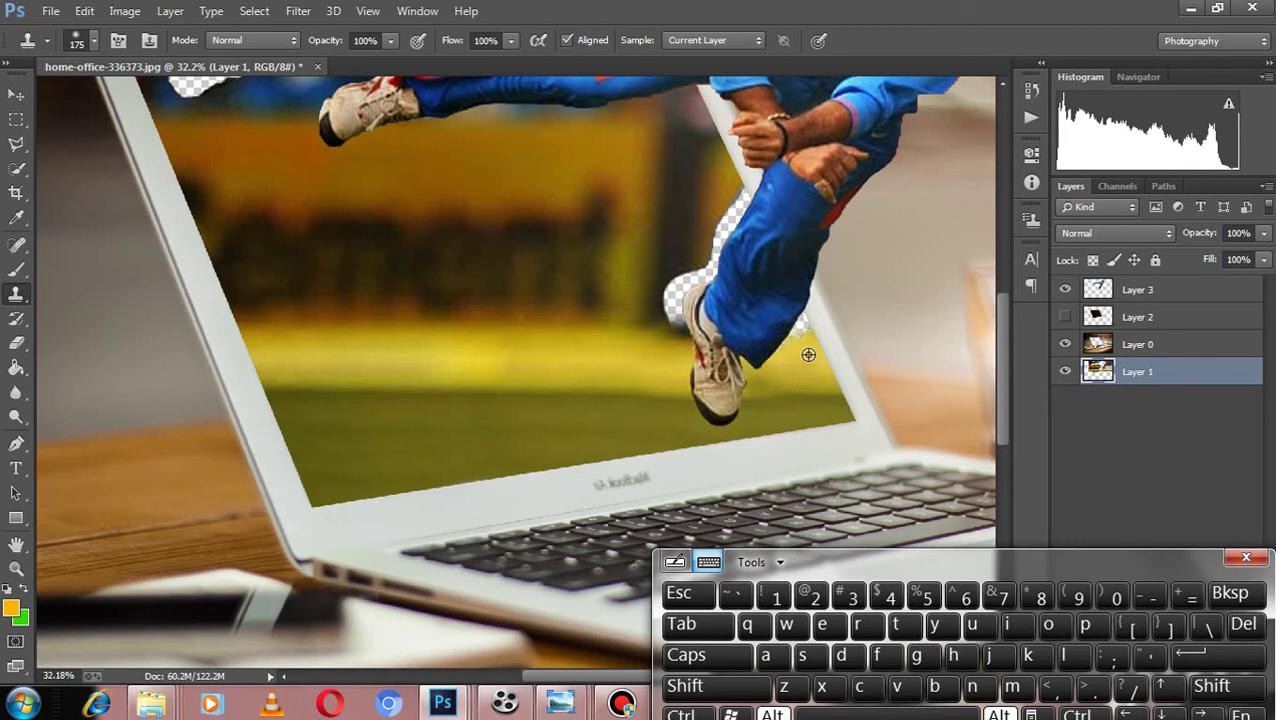
pyautogui.keyDown('alt'); pyautogui.click(809, 365); pyautogui.keyUp('alt')
pyautogui.click(800, 322)
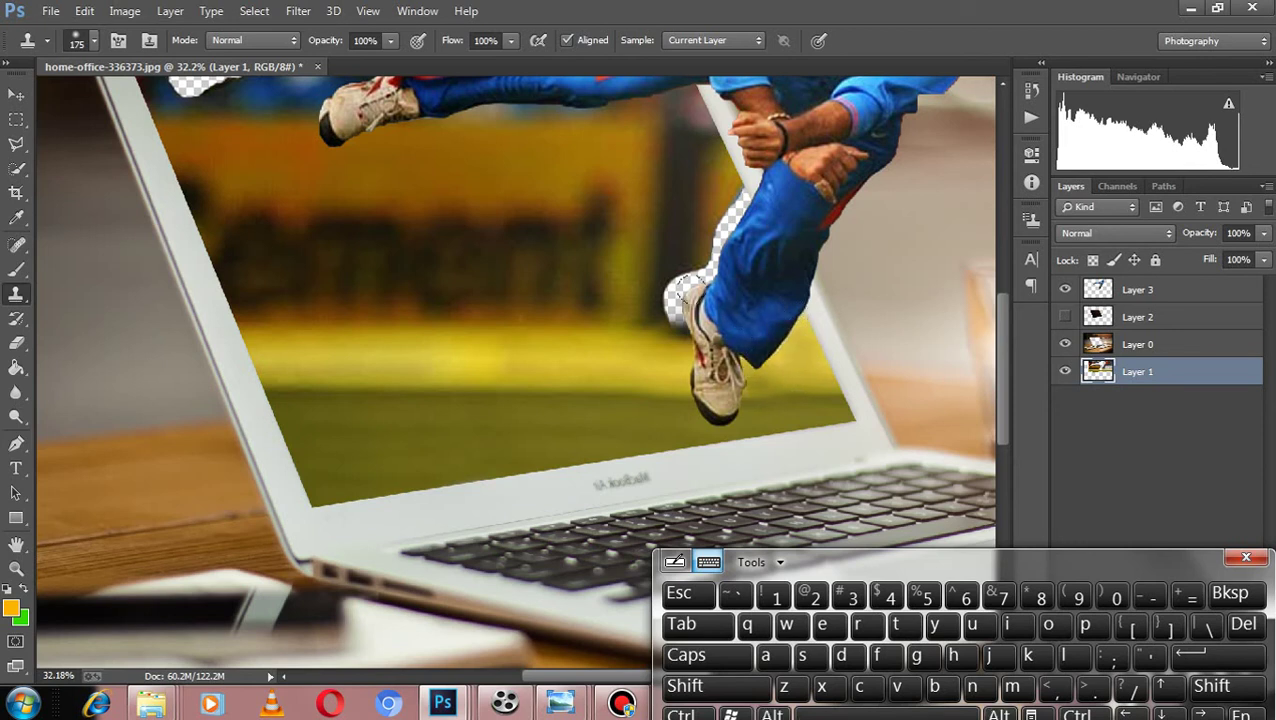
# Clone the dark background over the transparent gap running from the lower shoe's heel up the shin to the display edge.
pyautogui.keyDown('alt'); pyautogui.click(670, 241); pyautogui.keyUp('alt')
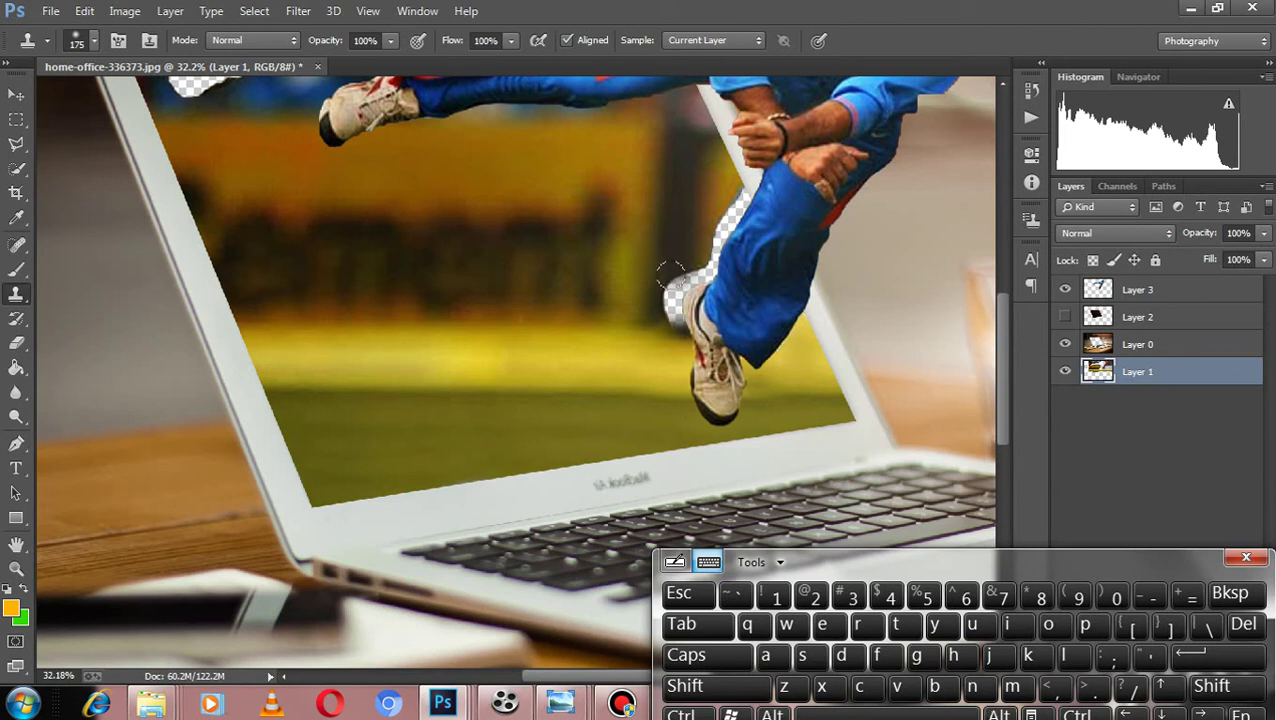
pyautogui.moveTo(677, 280); pyautogui.dragTo(683, 328)
pyautogui.keyDown('alt'); pyautogui.click(680, 254); pyautogui.keyUp('alt')
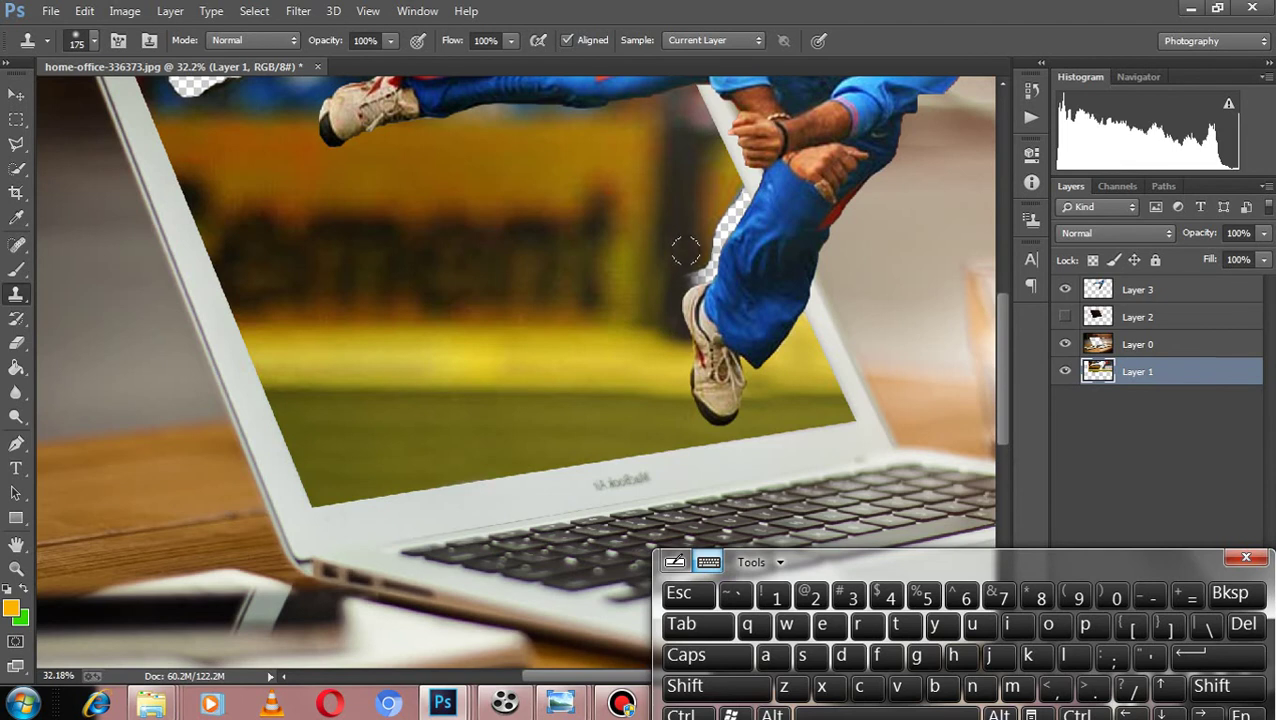
pyautogui.scroll(2, 690, 280)
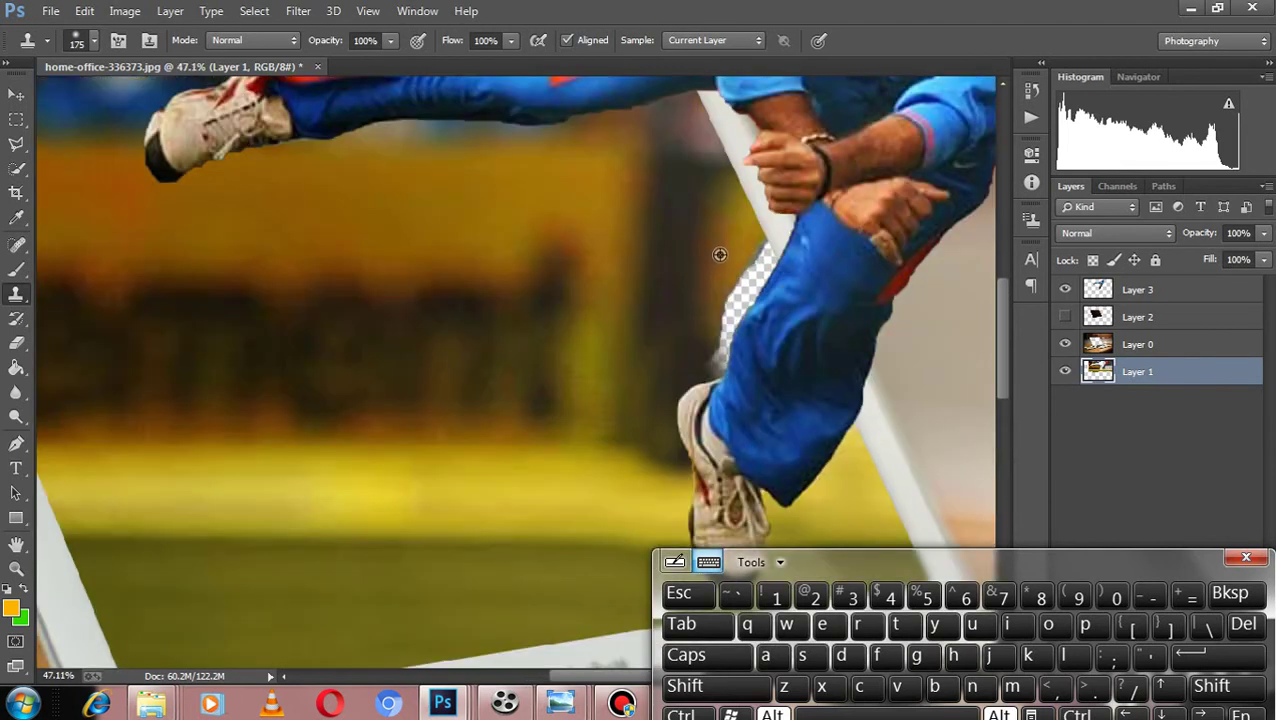
pyautogui.keyDown('alt'); pyautogui.click(720, 255); pyautogui.keyUp('alt')
pyautogui.moveTo(737, 307); pyautogui.dragTo(712, 348)
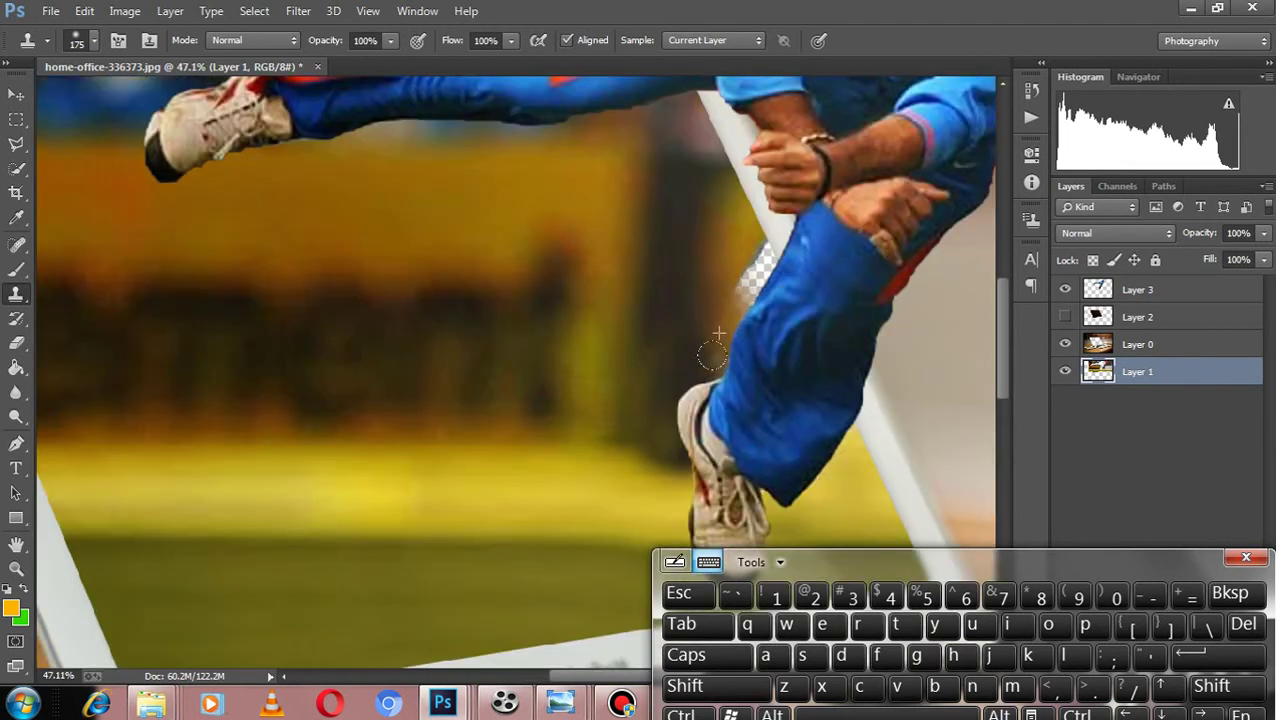
pyautogui.keyDown('alt'); pyautogui.click(726, 203); pyautogui.keyUp('alt')
pyautogui.moveTo(756, 256); pyautogui.dragTo(748, 276)
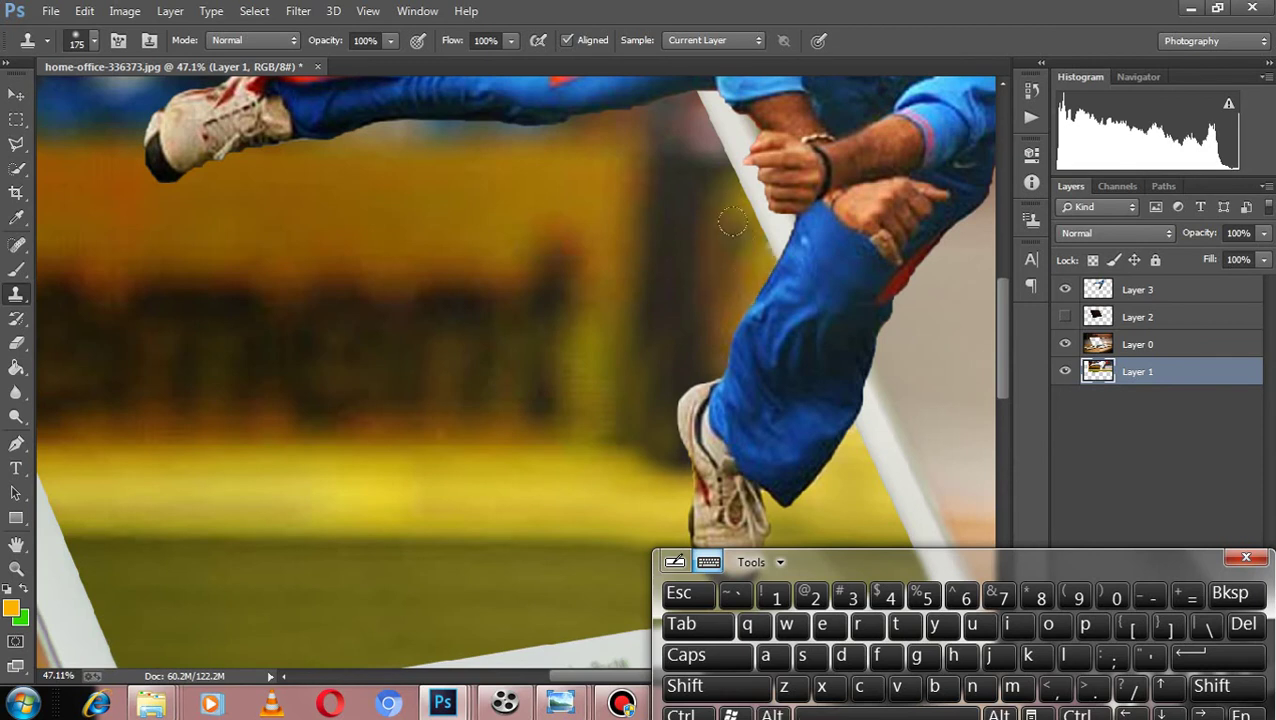
# Clone the nearby dark and blue blurred background on Layer 1 over the transparent gap along the laptop display's upper edge.
pyautogui.scroll(-2, 745, 274)
pyautogui.scroll(-1, 668, 278)
pyautogui.scroll(2, 309, 205)
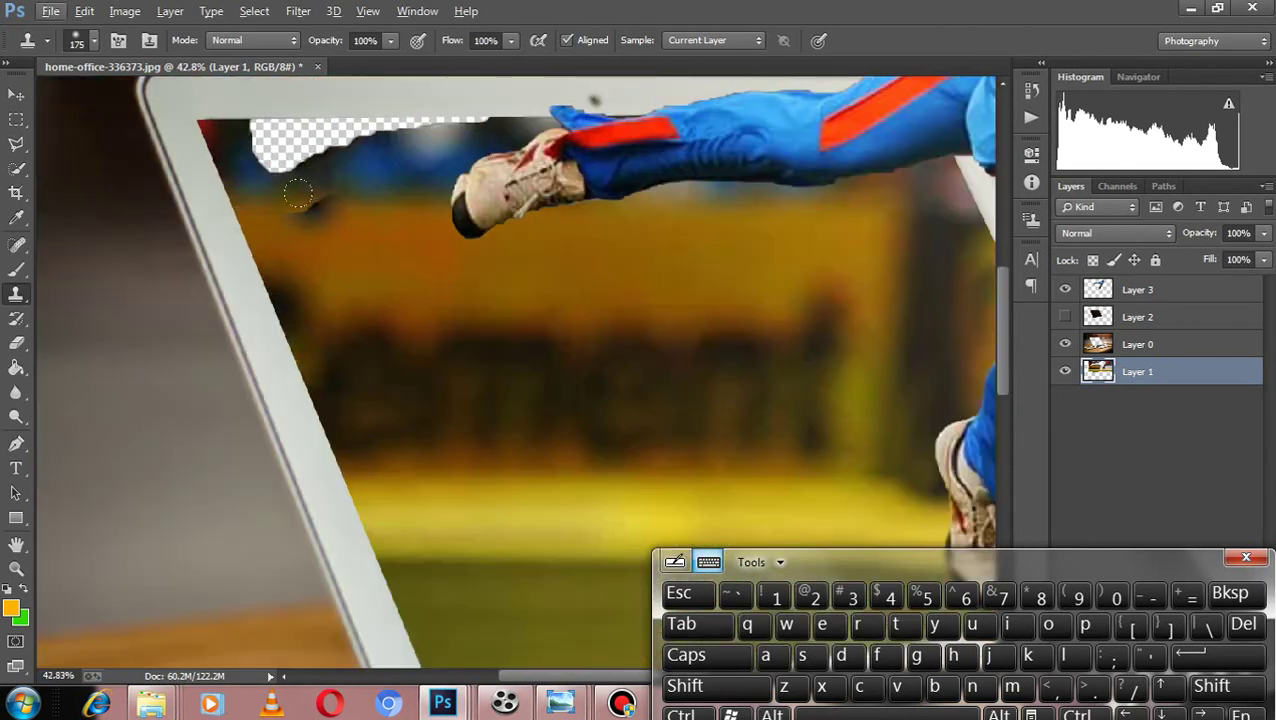
pyautogui.moveTo(312, 184)
pyautogui.mouseDown()
pyautogui.moveTo(262, 140)
pyautogui.moveTo(460, 130)
pyautogui.mouseUp()
pyautogui.keyDown('alt'); pyautogui.click(307, 165); pyautogui.keyUp('alt')
pyautogui.keyDown('alt'); pyautogui.click(265, 130); pyautogui.keyUp('alt')
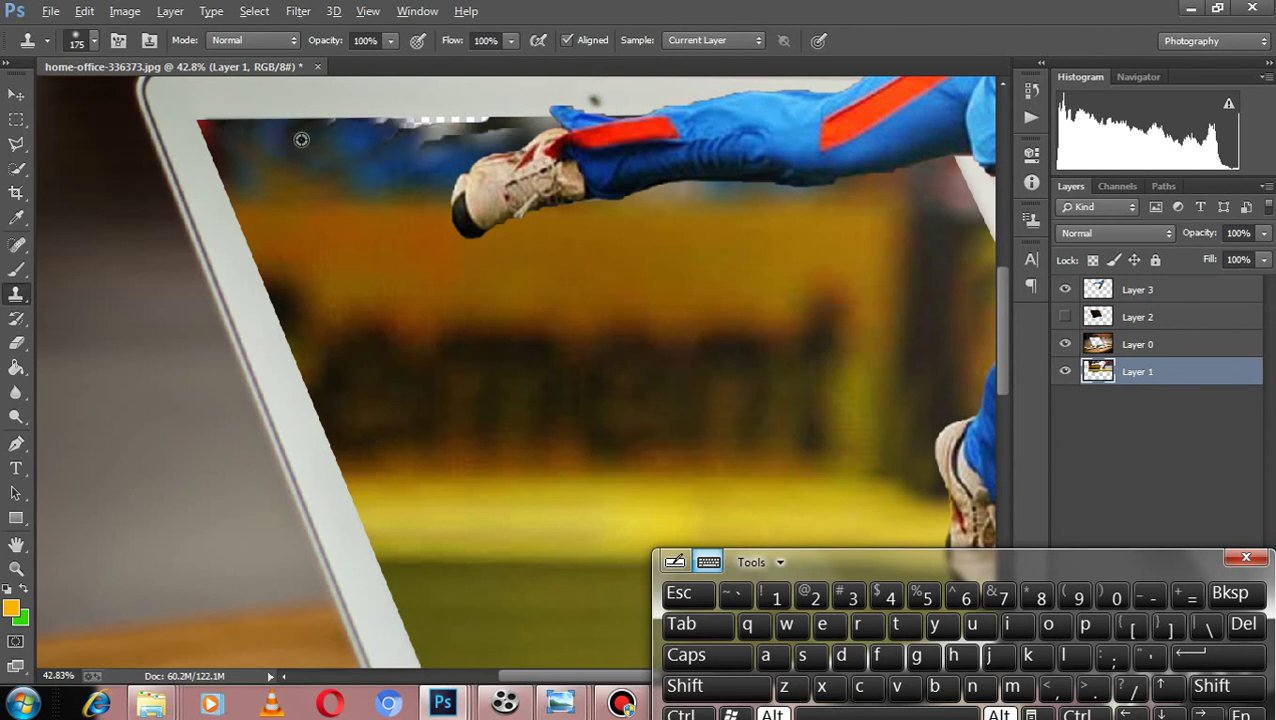
pyautogui.moveTo(301, 140)
pyautogui.mouseDown()
pyautogui.moveTo(439, 122)
pyautogui.moveTo(362, 118)
pyautogui.moveTo(412, 136)
pyautogui.mouseUp()
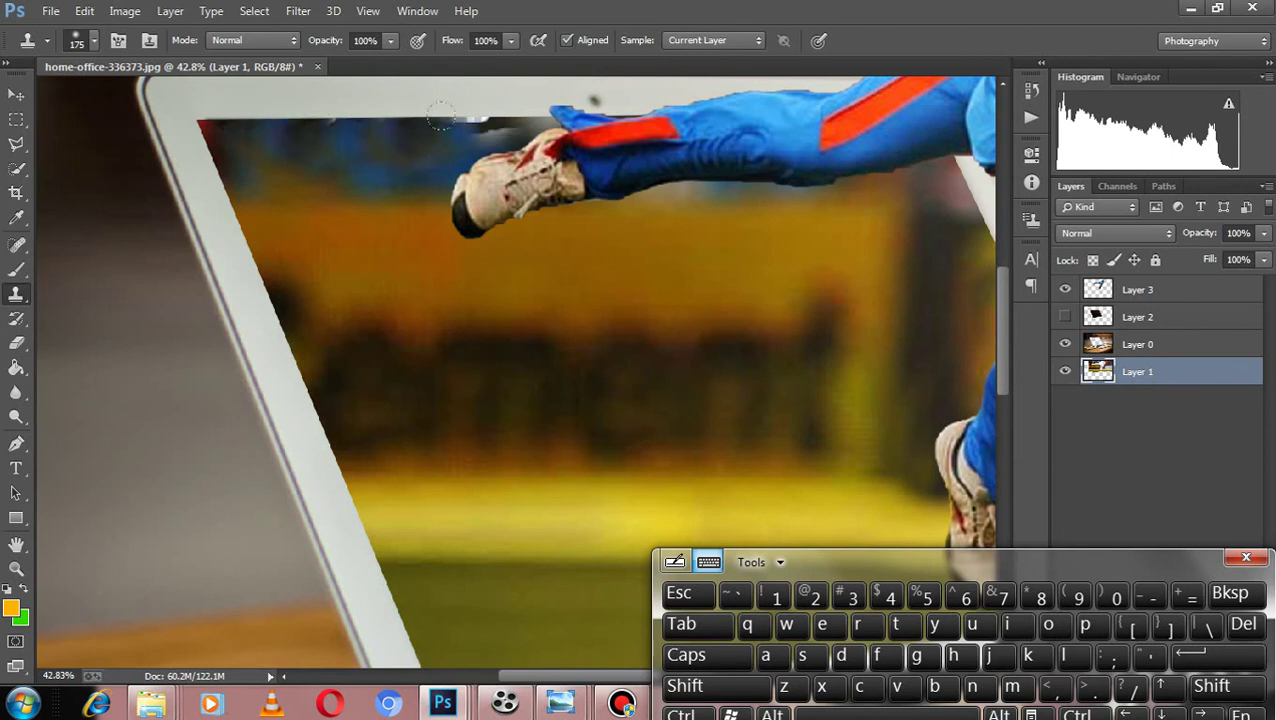
pyautogui.scroll(-2, 392, 165)
pyautogui.scroll(-7, 391, 168)
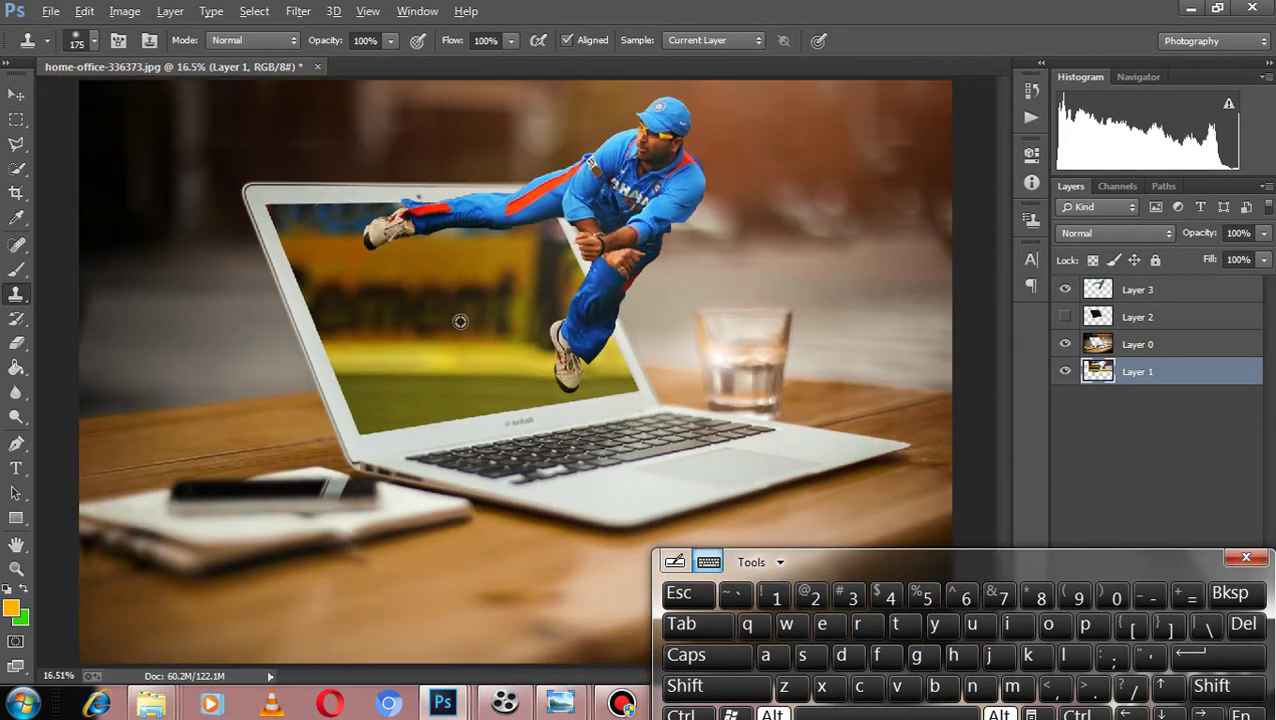
pyautogui.scroll(-1, 460, 321)
pyautogui.moveTo(1025, 565); pyautogui.dragTo(1021, 545)
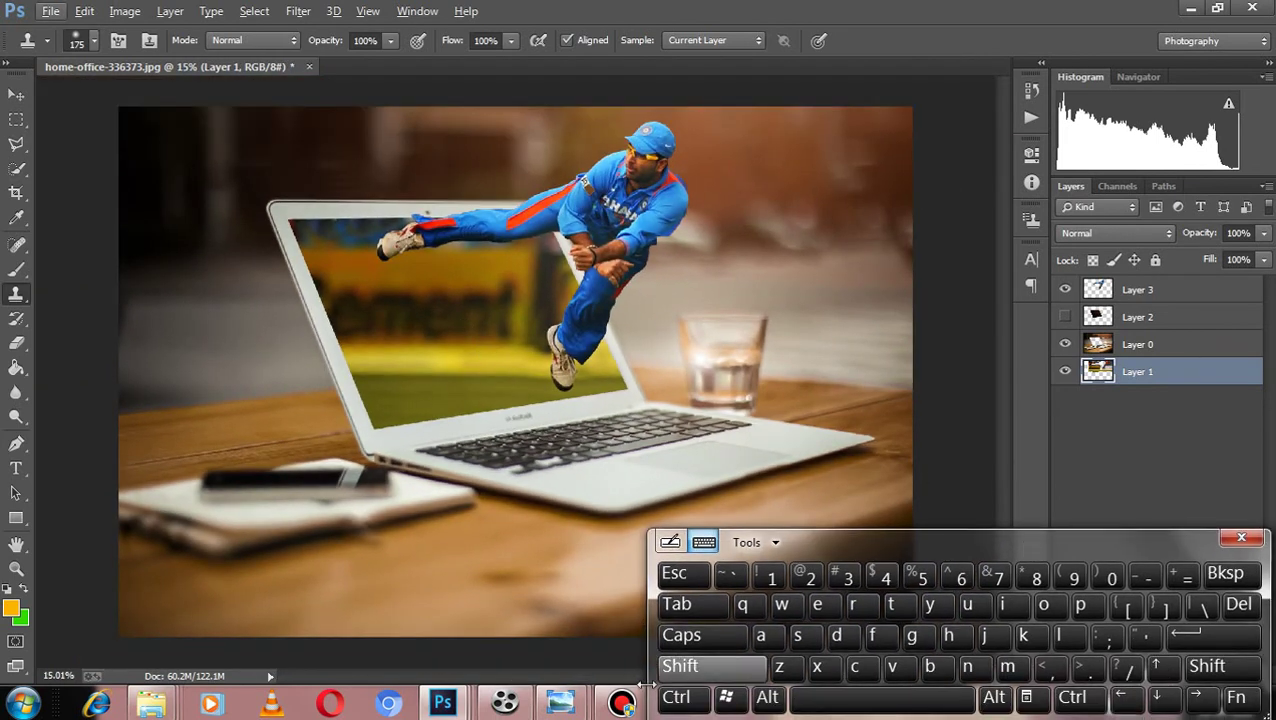
pyautogui.click(512, 704)
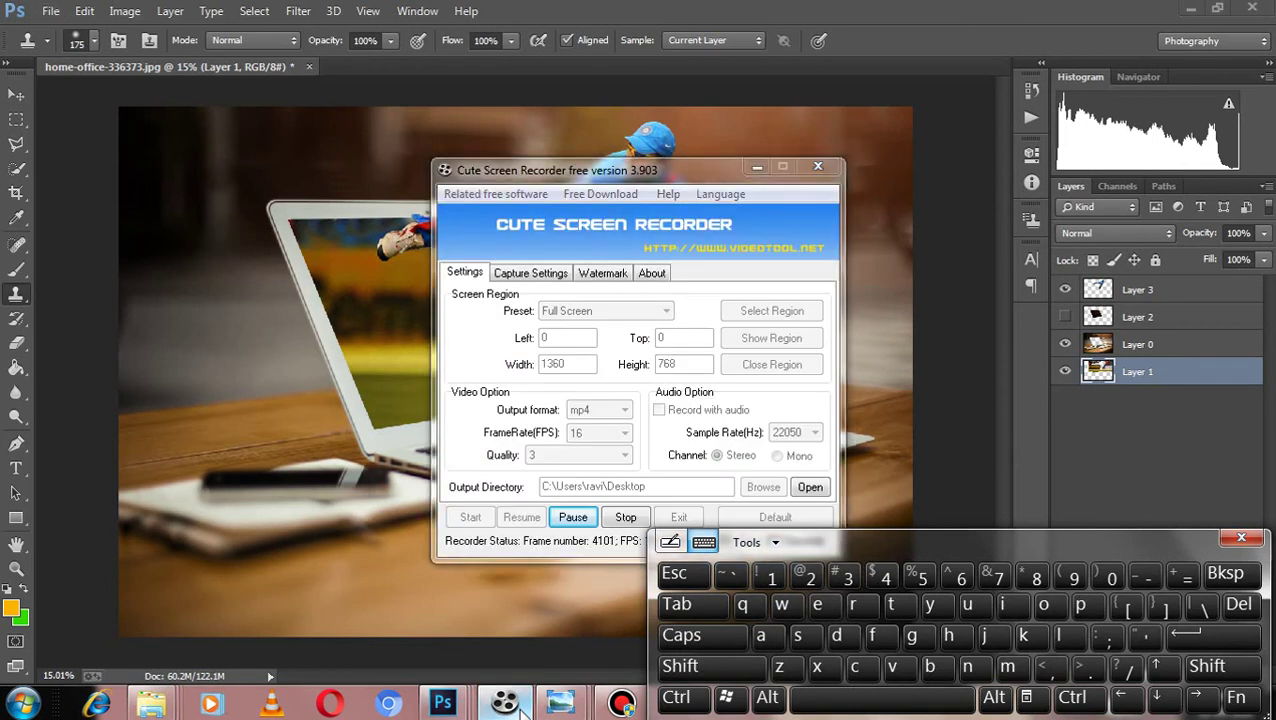
pyautogui.click(519, 707)
pyautogui.moveTo(1134, 538)
pyautogui.mouseDown()
pyautogui.moveTo(1138, 555)
pyautogui.moveTo(49, 553)
pyautogui.mouseUp()
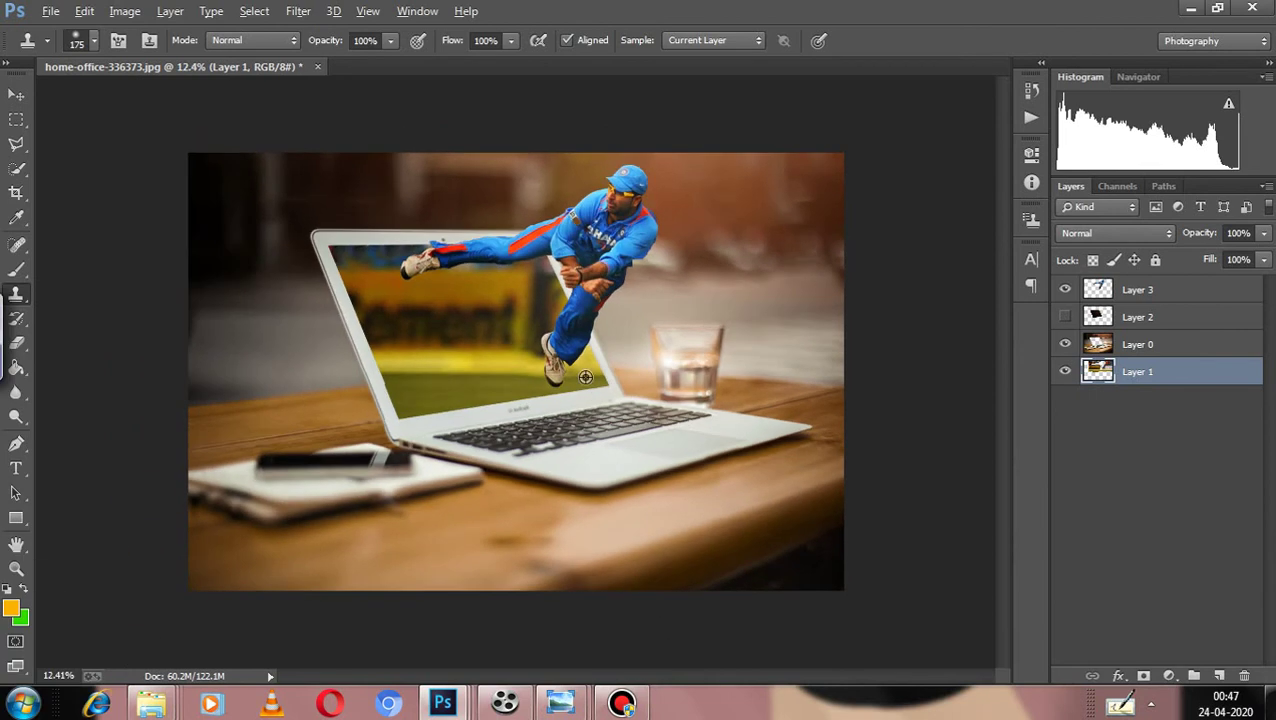
pyautogui.scroll(3, 549, 307)
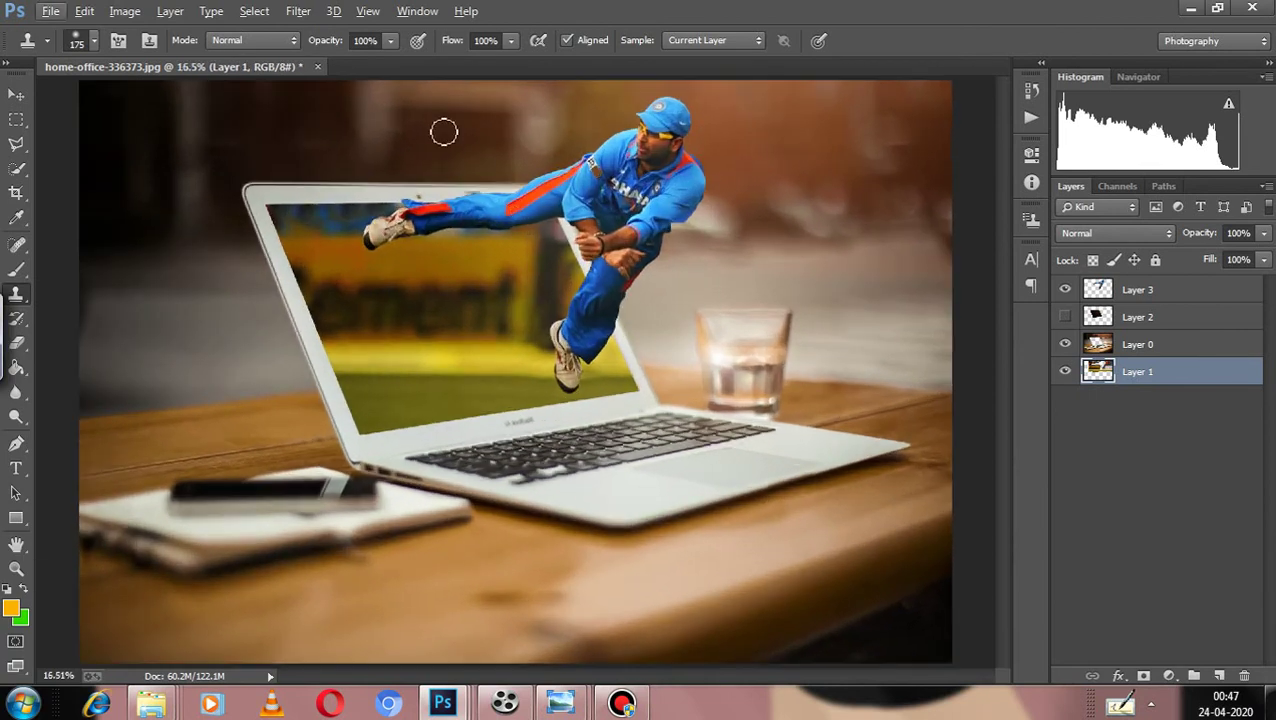
pyautogui.click(293, 11)
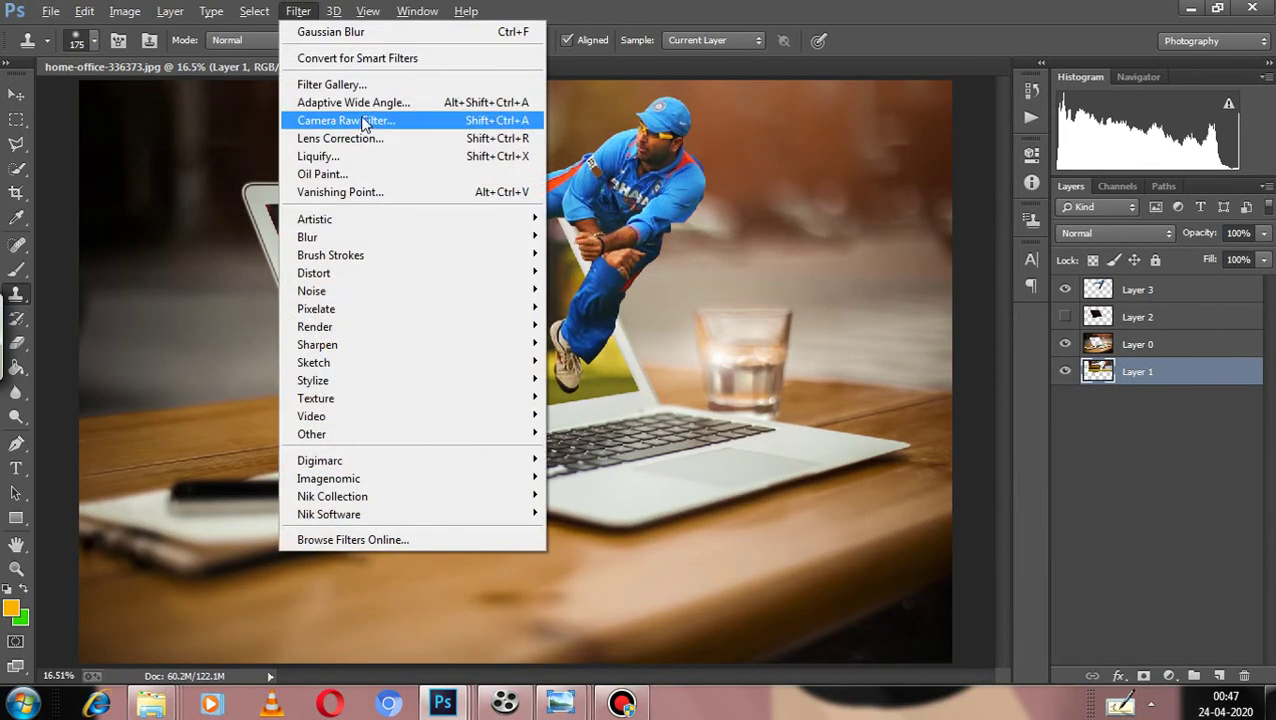
pyautogui.moveTo(429, 240)
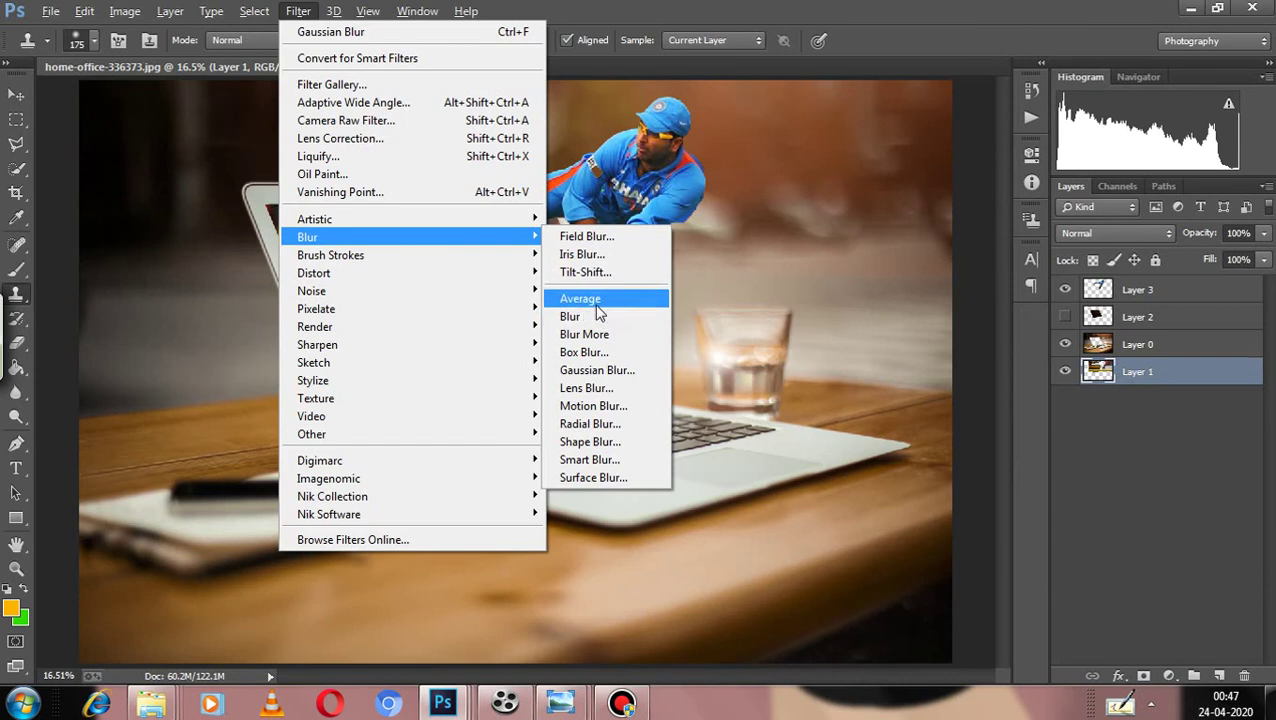
pyautogui.click(580, 254)
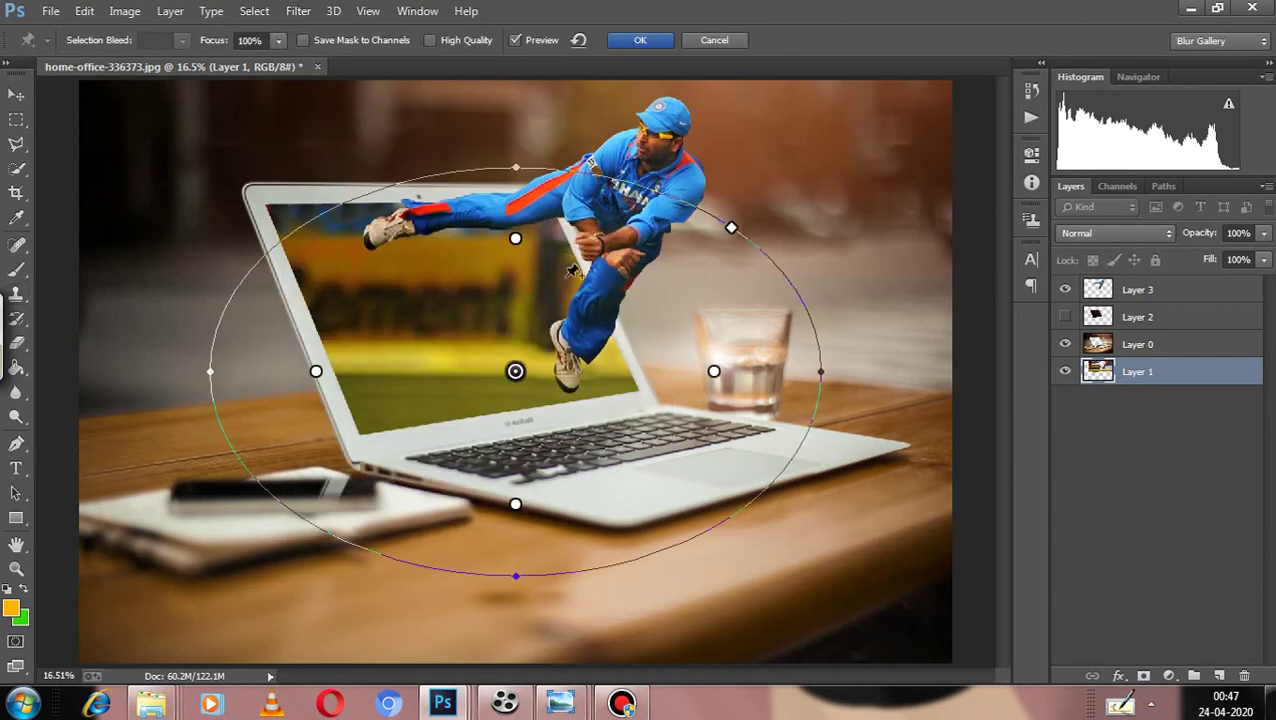
pyautogui.click(714, 40)
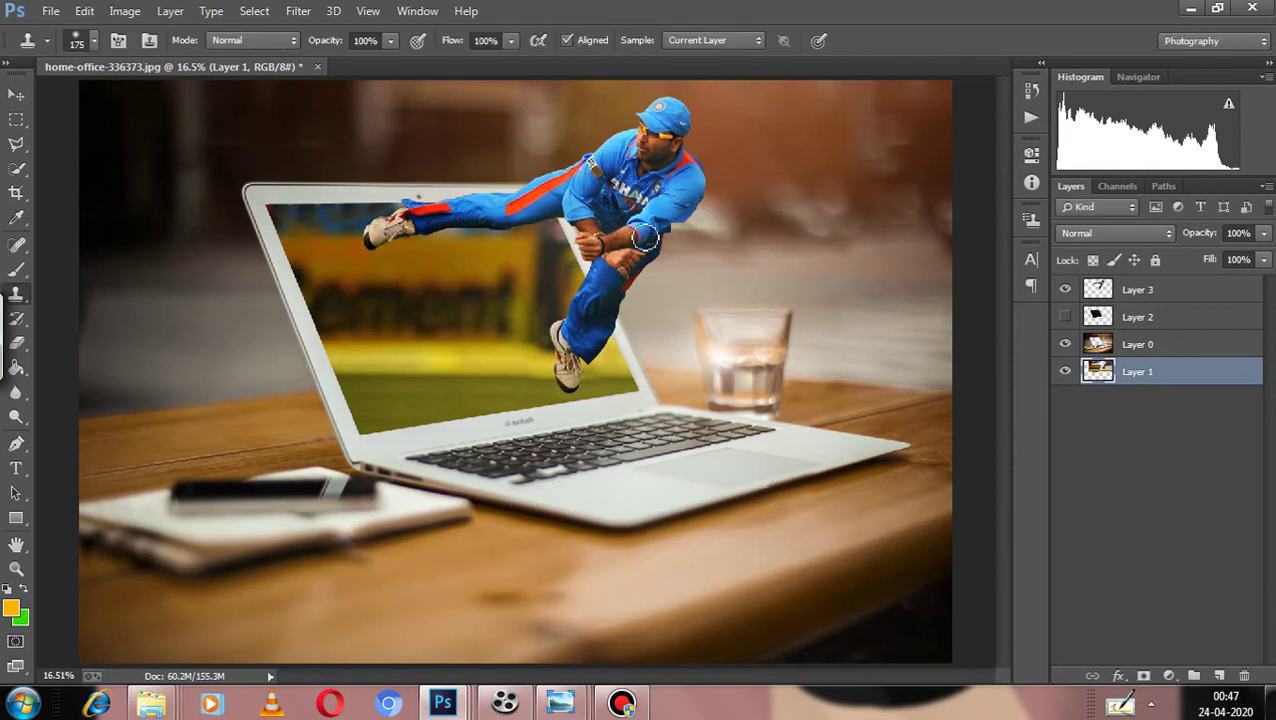
# Show Layer 2 and adjust the layer opacity until the stadium background shows through the laptop display.
pyautogui.click(1064, 316)
pyautogui.moveTo(1194, 232); pyautogui.dragTo(1137, 243)
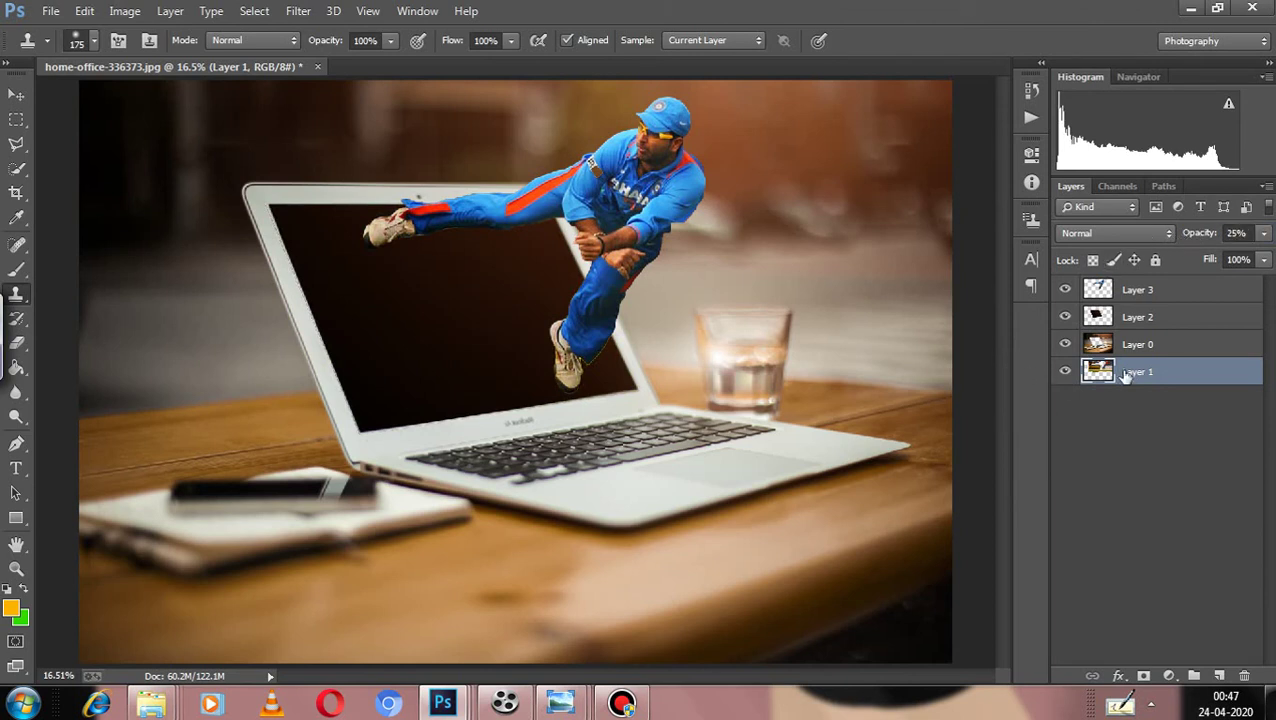
pyautogui.click(1138, 318)
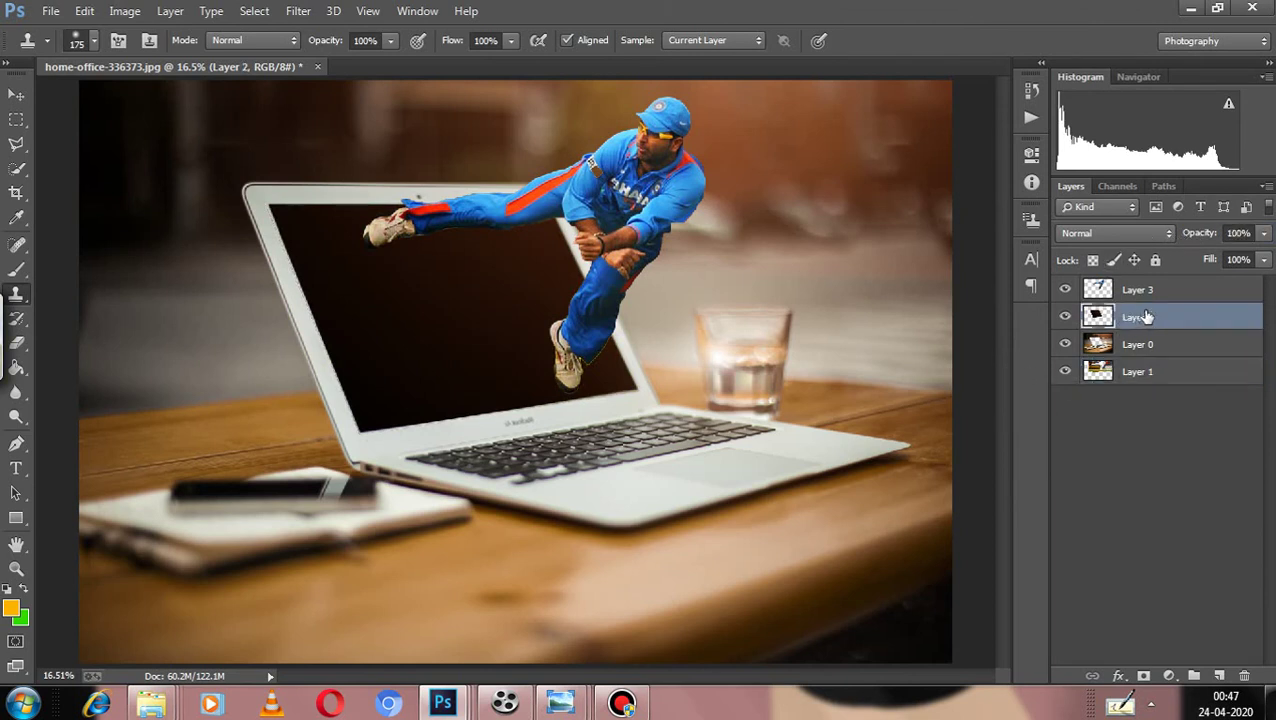
pyautogui.click(1146, 373)
pyautogui.moveTo(1194, 237); pyautogui.dragTo(1143, 238)
pyautogui.click(1160, 318)
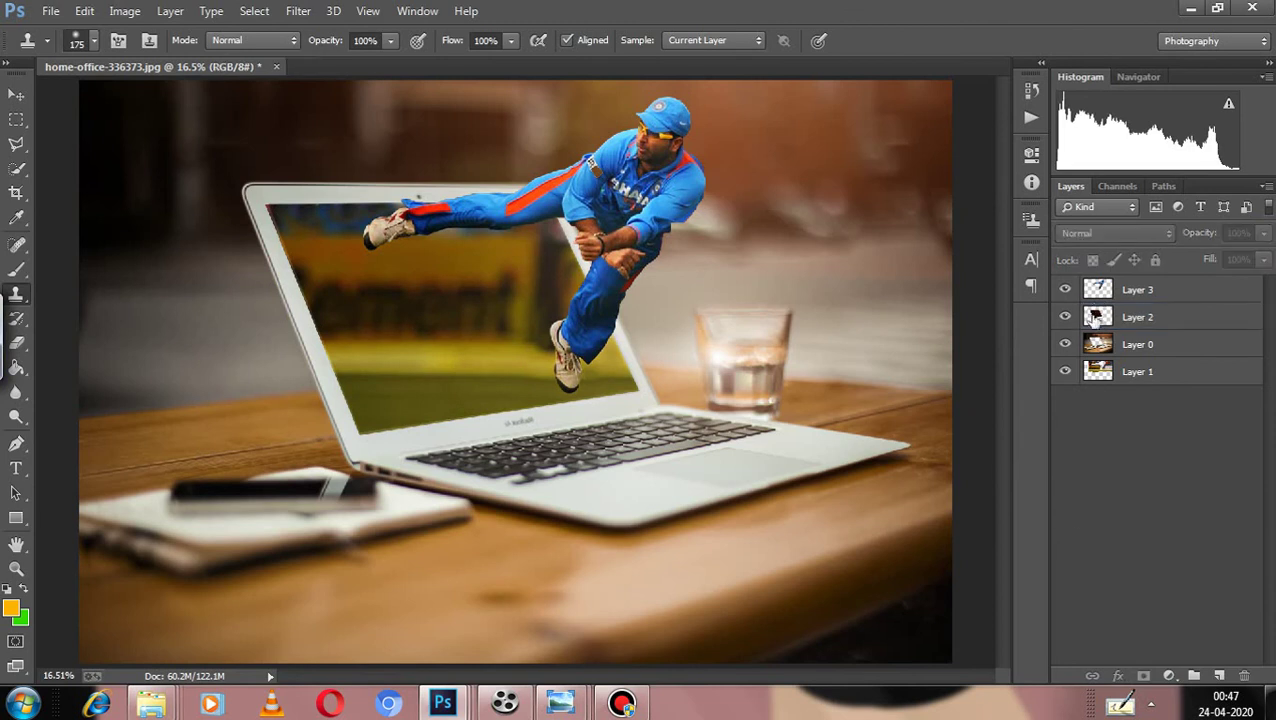
# Duplicate Layer 3, which holds the cricketer cut-out.
pyautogui.click(1098, 292)
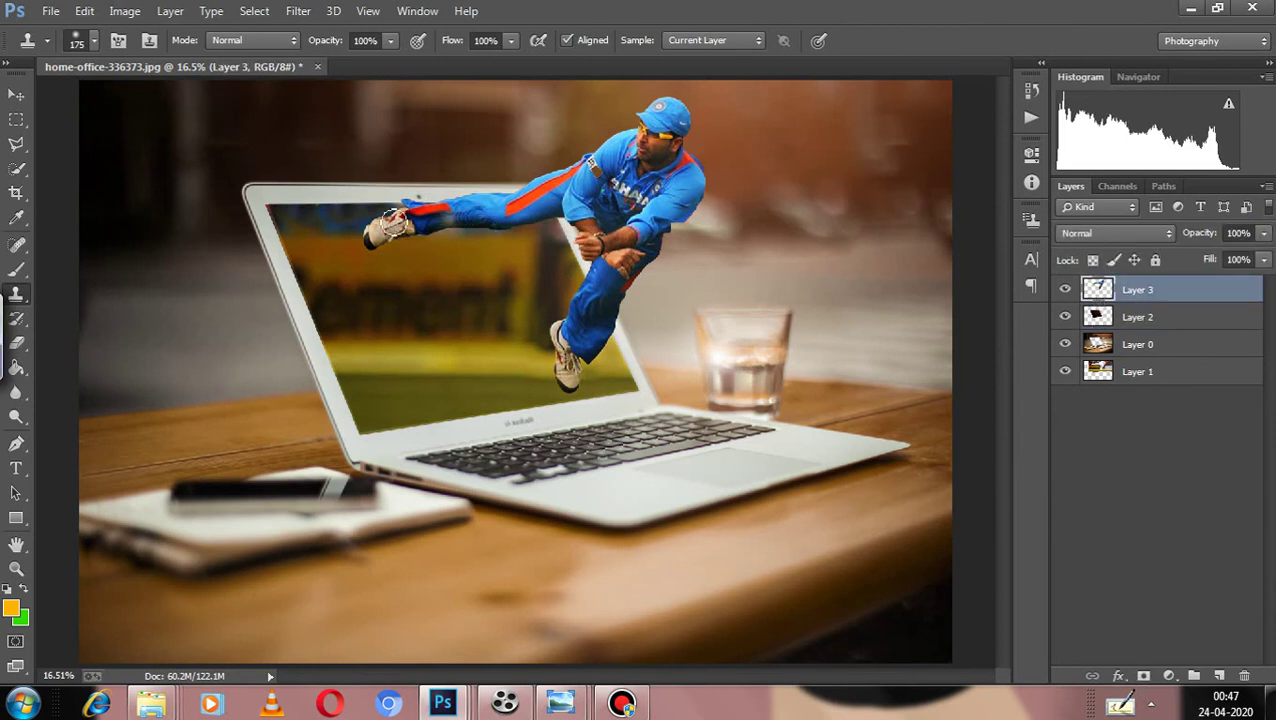
pyautogui.click(17, 268)
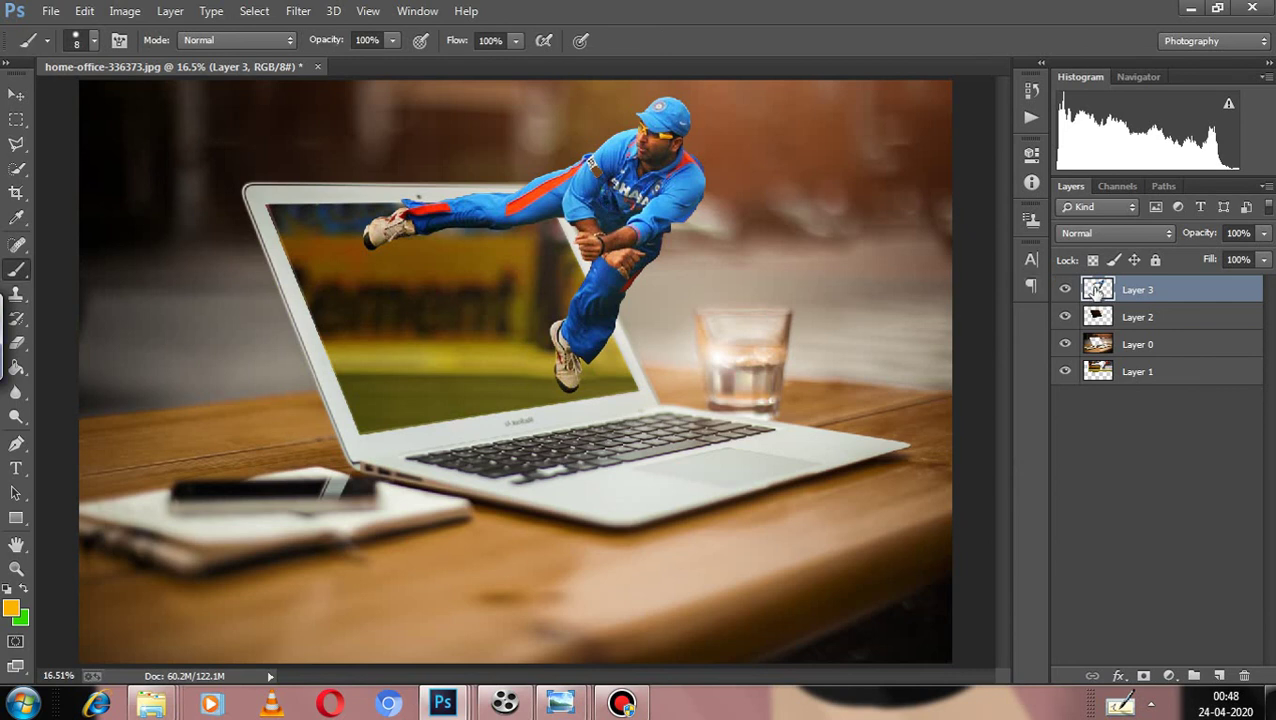
pyautogui.moveTo(1097, 290); pyautogui.dragTo(1219, 676)
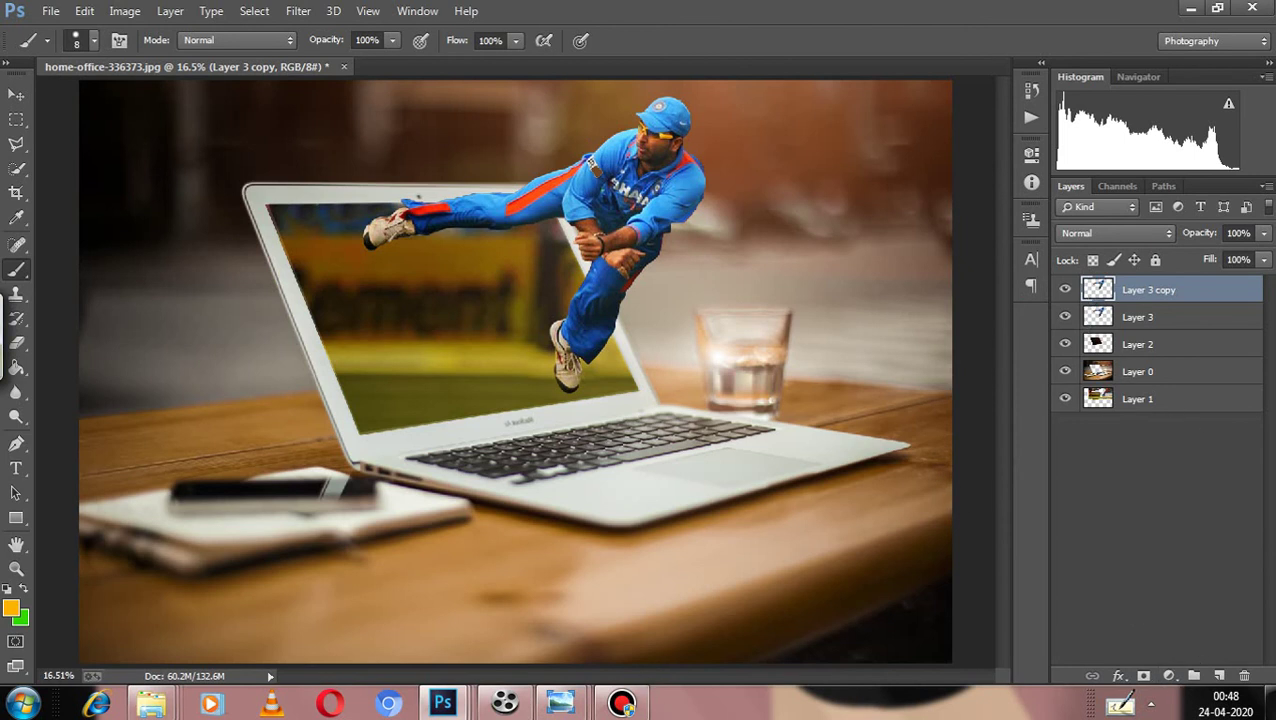
# Load the outline of the duplicated cricketer layer as a selection.
pyautogui.click(1120, 704)
pyautogui.moveTo(691, 302); pyautogui.dragTo(836, 519)
pyautogui.click(826, 677)
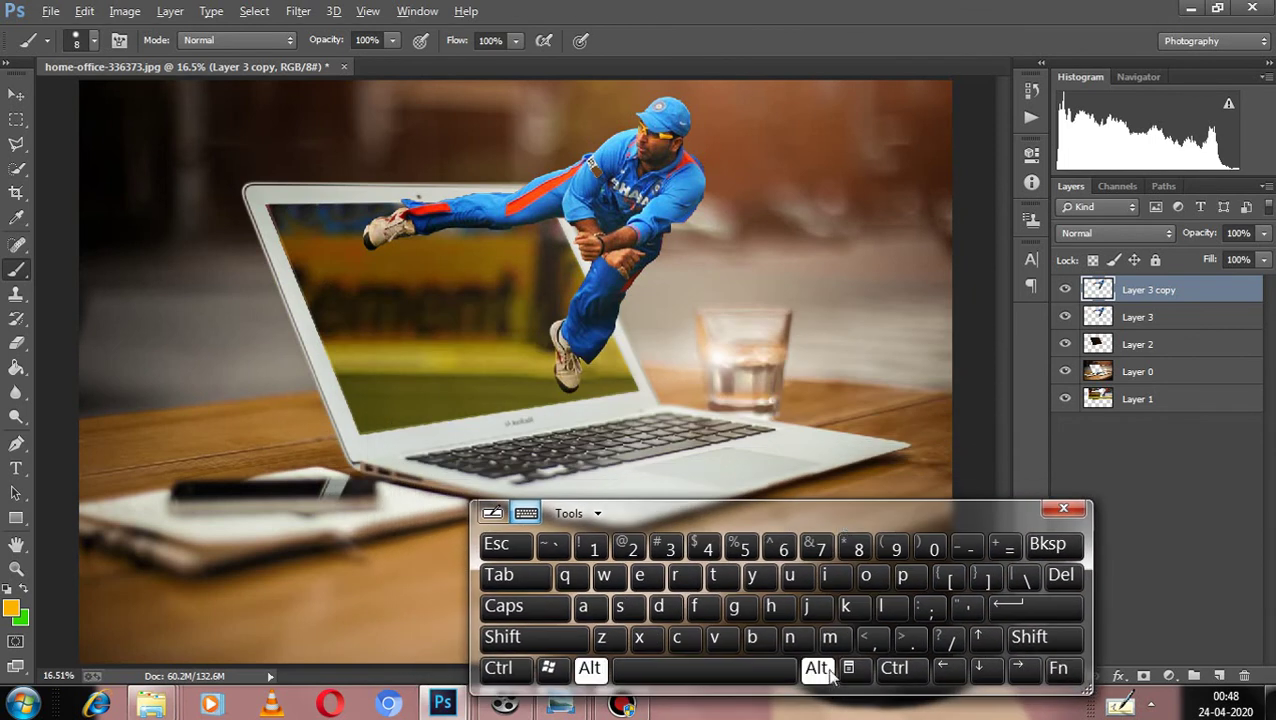
pyautogui.click(826, 677)
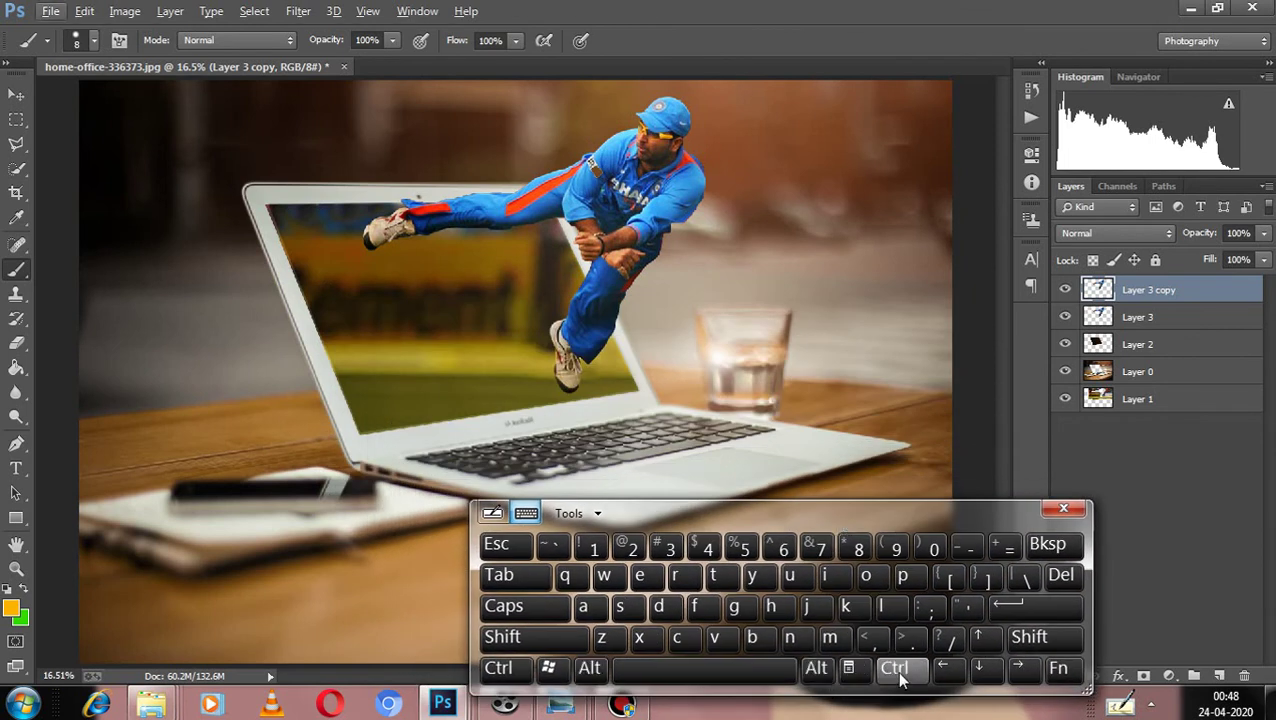
pyautogui.click(900, 670)
pyautogui.keyDown('ctrl'); pyautogui.click(1105, 292); pyautogui.keyUp('ctrl')
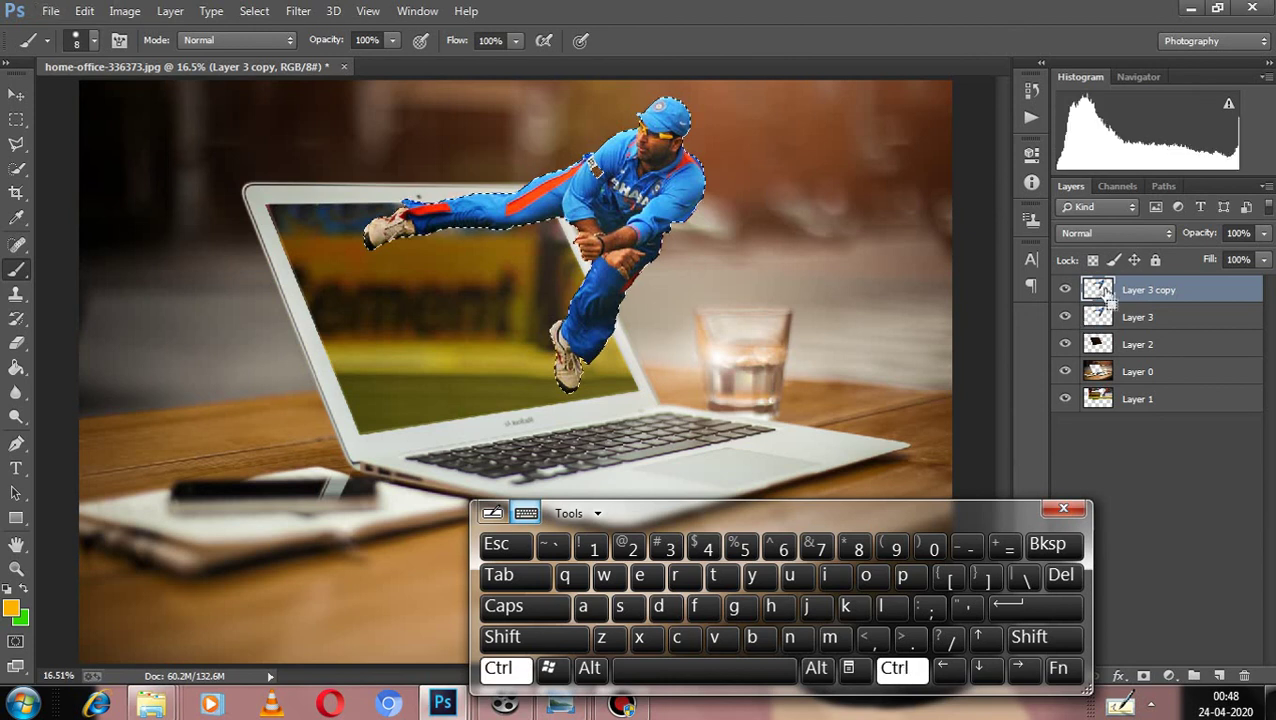
pyautogui.moveTo(1008, 513); pyautogui.dragTo(980, 517)
pyautogui.click(1053, 502)
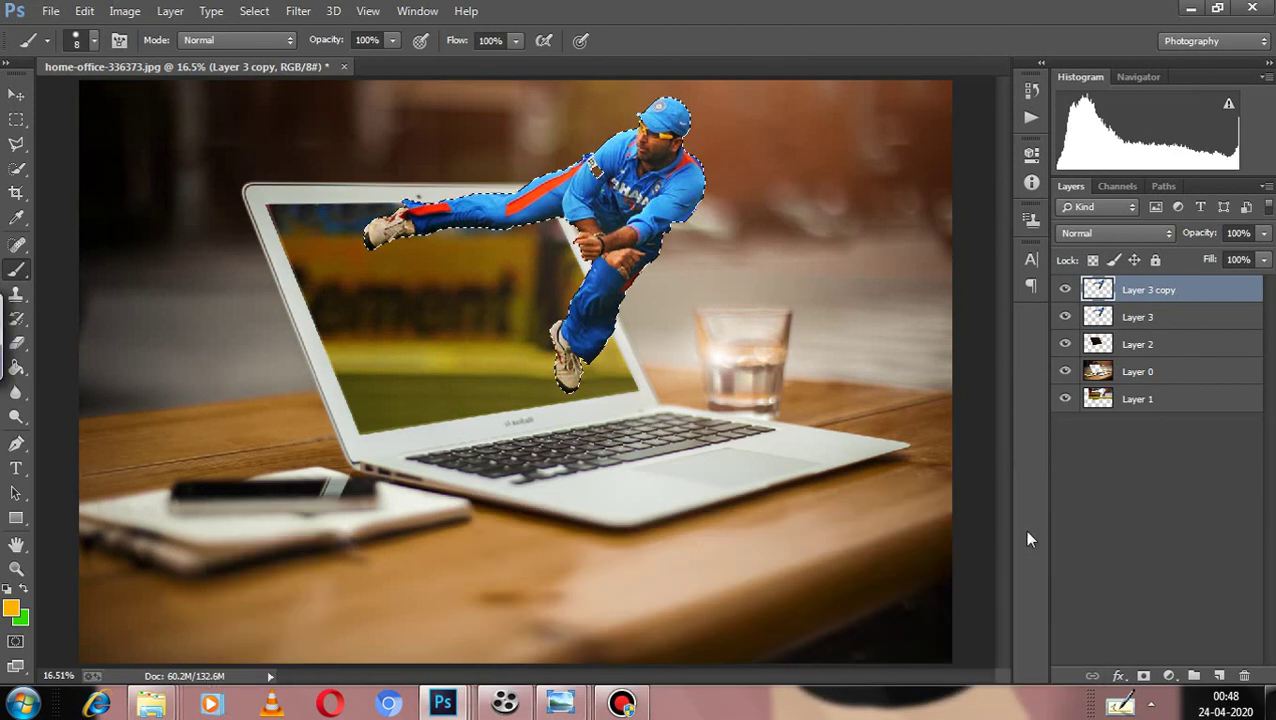
# Add a near-black Solid Color fill layer confined to the selected cricketer outline.
pyautogui.click(1168, 676)
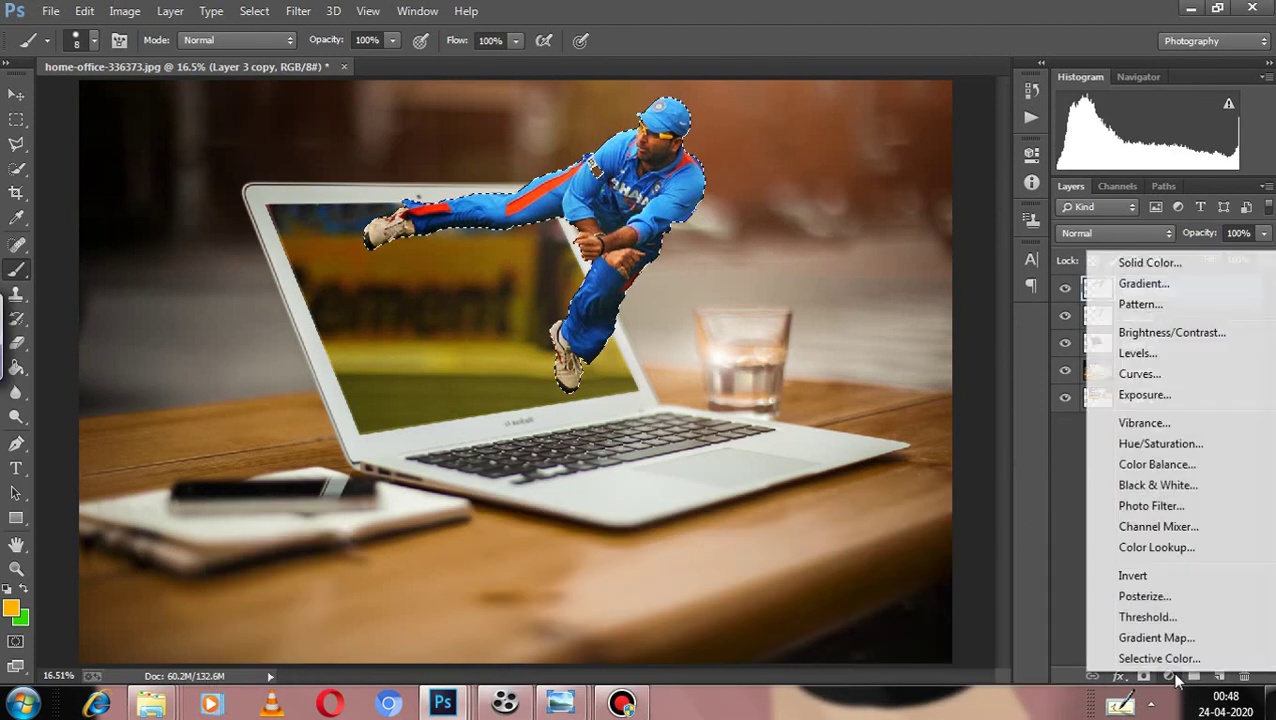
pyautogui.click(1135, 266)
pyautogui.moveTo(660, 180); pyautogui.dragTo(795, 213)
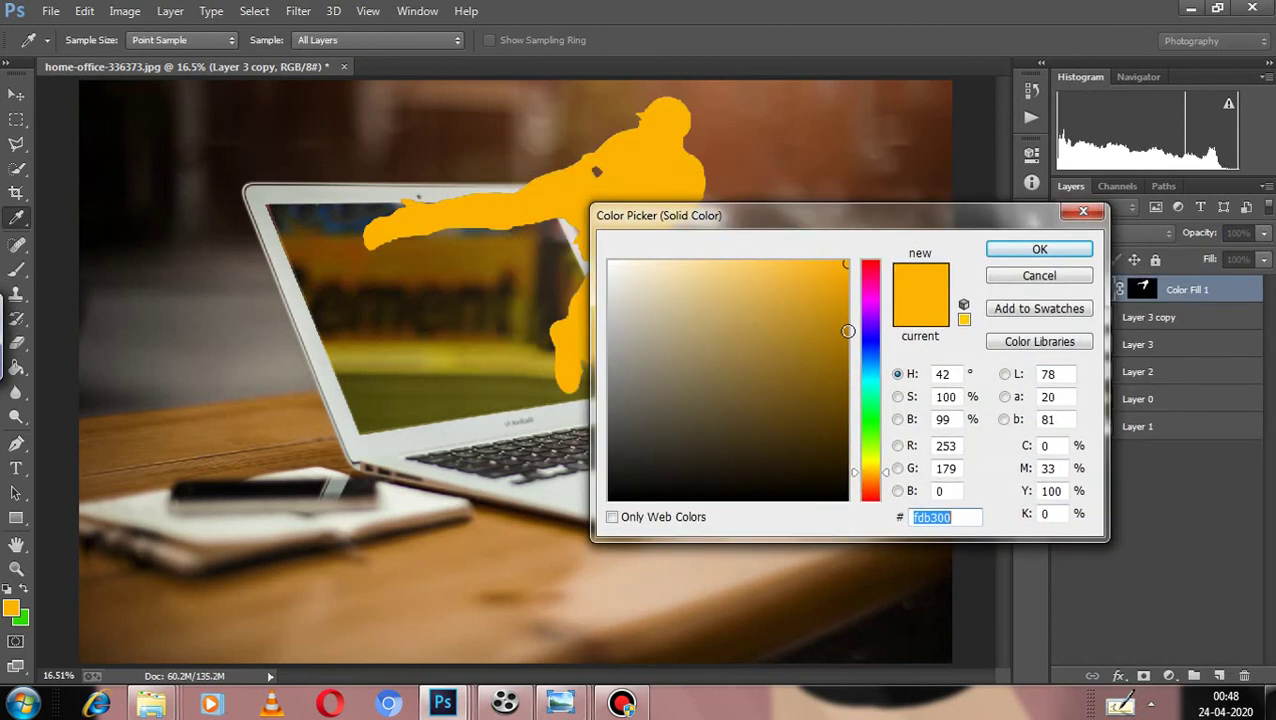
pyautogui.click(588, 475)
pyautogui.press('Return')
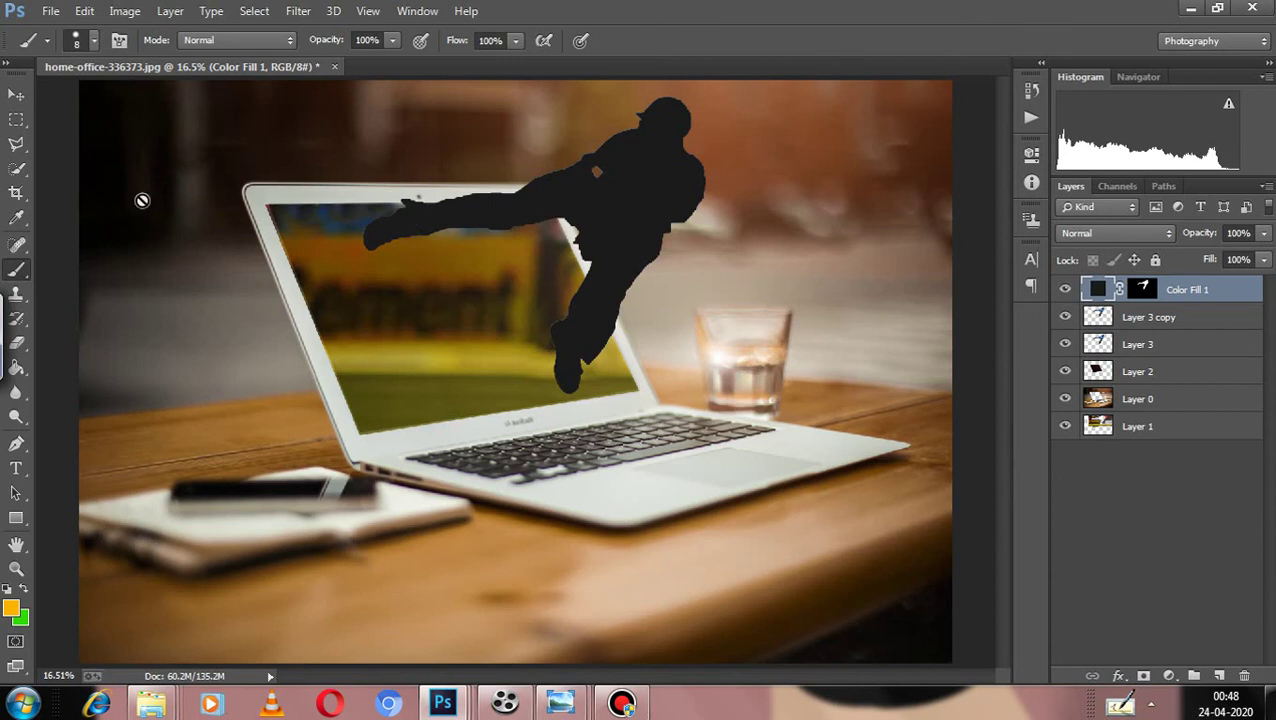
# Free-transform the black silhouette, pulling its two upper corners below the feet so it lies like a shadow across the keyboard and desk.
pyautogui.click(16, 168)
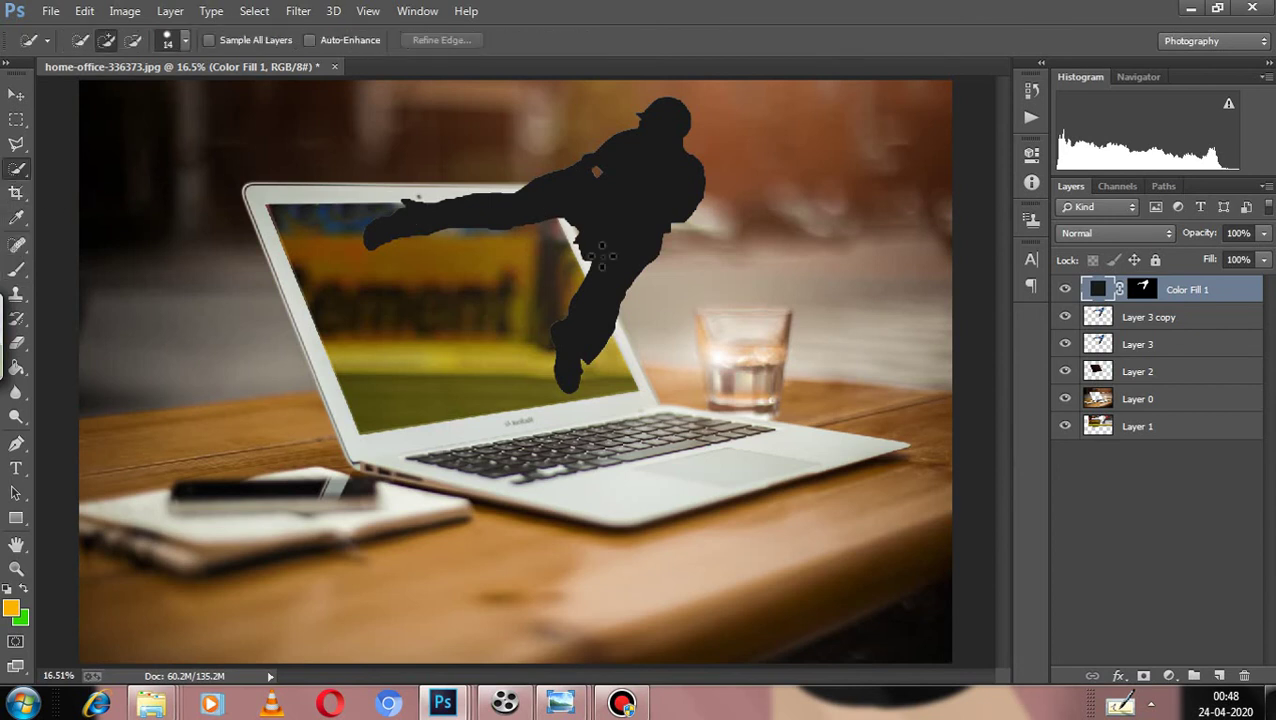
pyautogui.rightClick(655, 222)
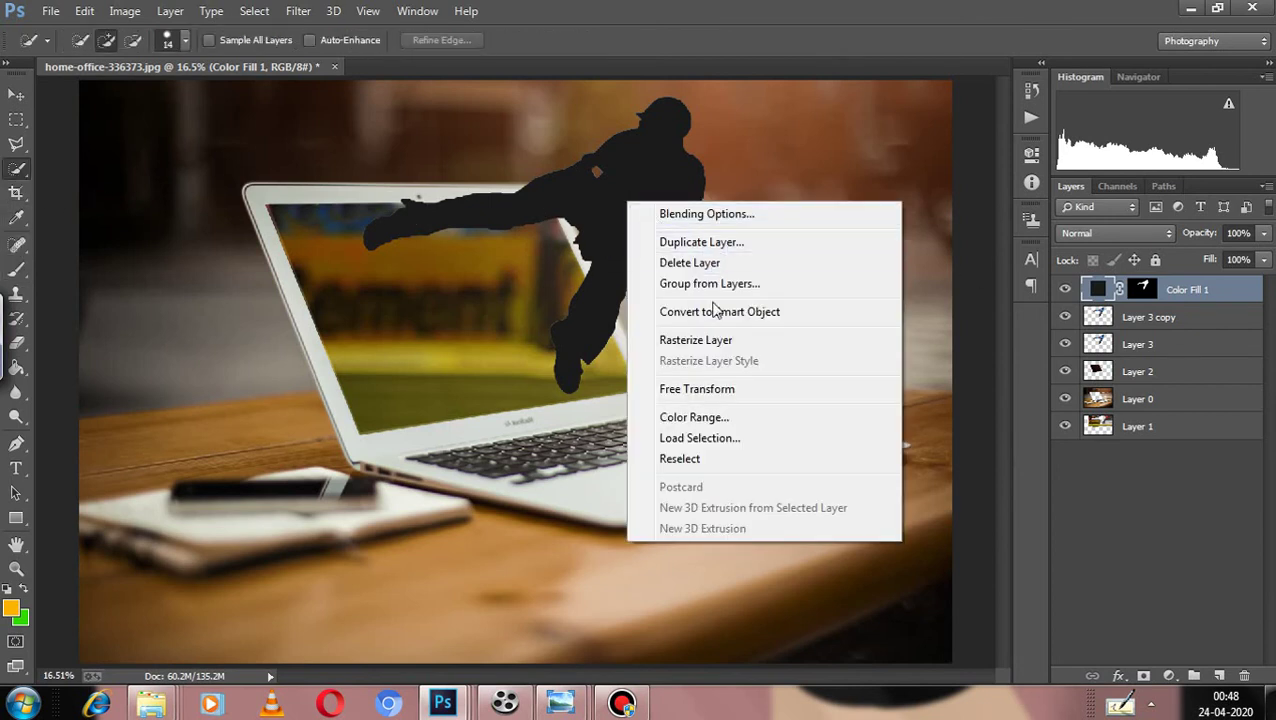
pyautogui.click(726, 389)
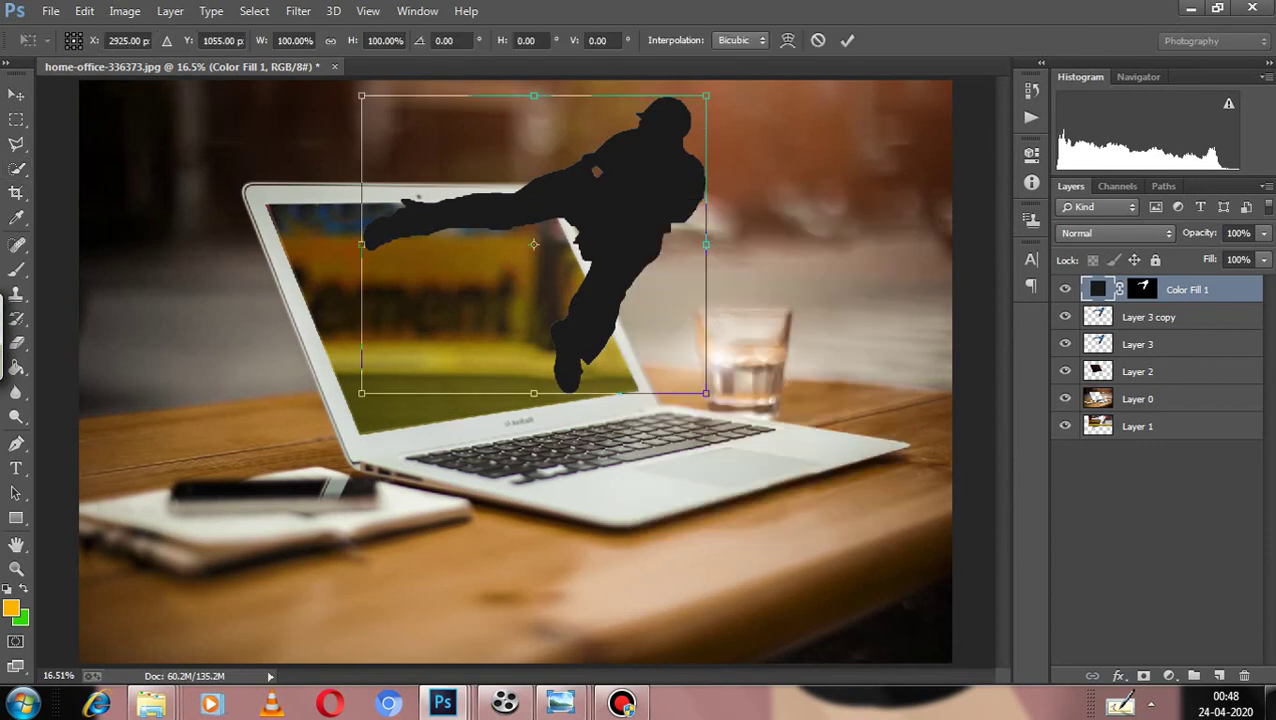
pyautogui.click(1120, 705)
pyautogui.moveTo(830, 296); pyautogui.dragTo(1189, 506)
pyautogui.click(712, 654)
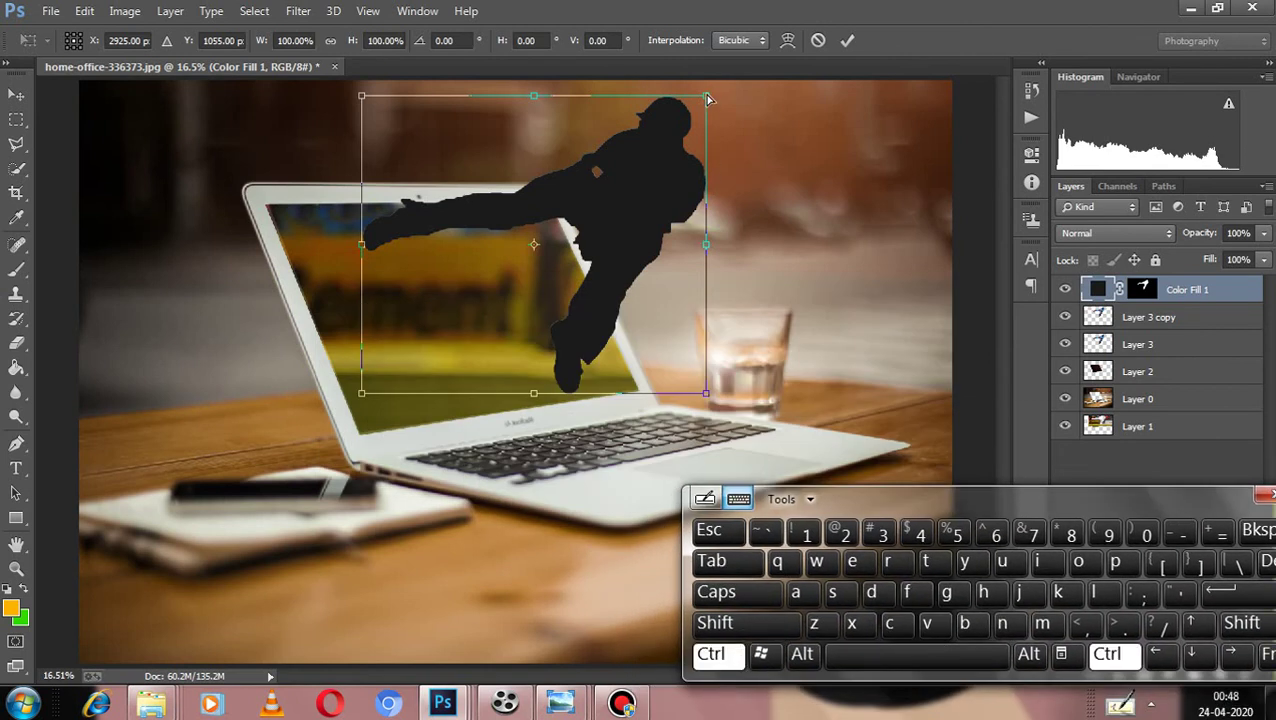
pyautogui.moveTo(707, 98); pyautogui.dragTo(680, 565)
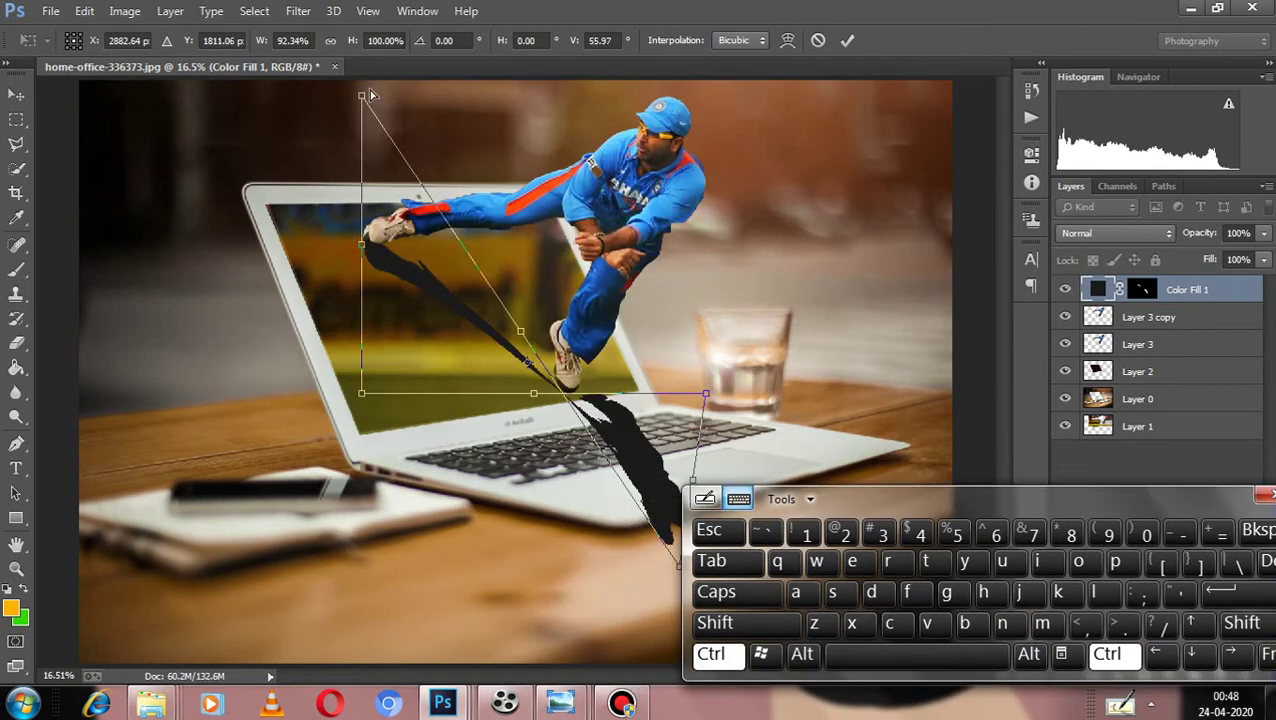
pyautogui.moveTo(362, 100); pyautogui.dragTo(573, 655)
pyautogui.moveTo(975, 512); pyautogui.dragTo(1150, 101)
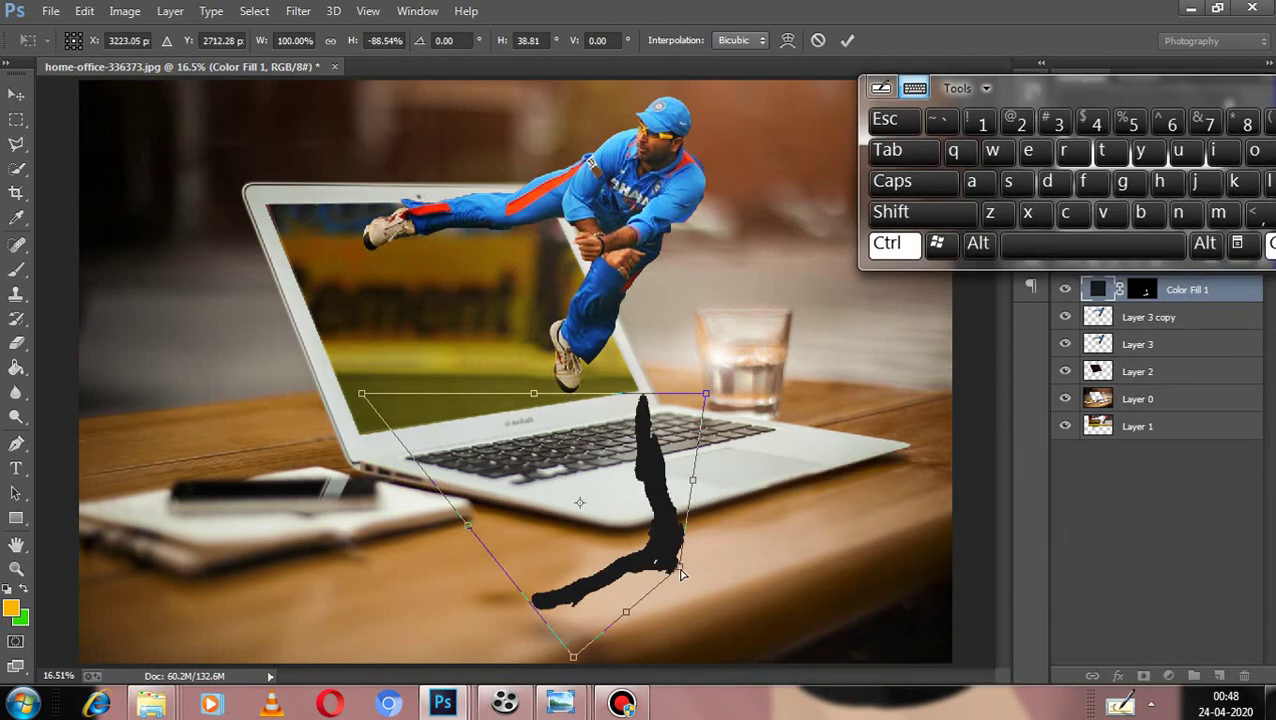
pyautogui.moveTo(680, 568); pyautogui.dragTo(910, 618)
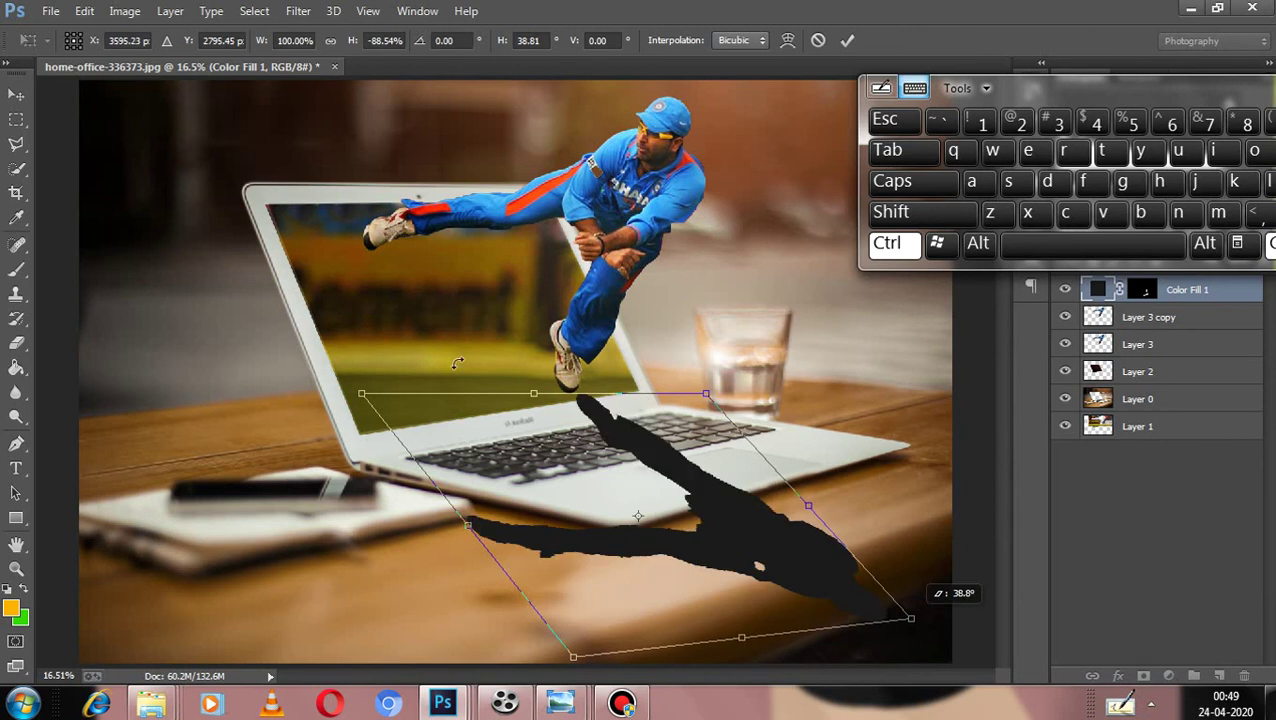
# Distort the black shadow silhouette by shifting its two far corners beside the cricketer's front foot.
pyautogui.moveTo(362, 393); pyautogui.dragTo(392, 367)
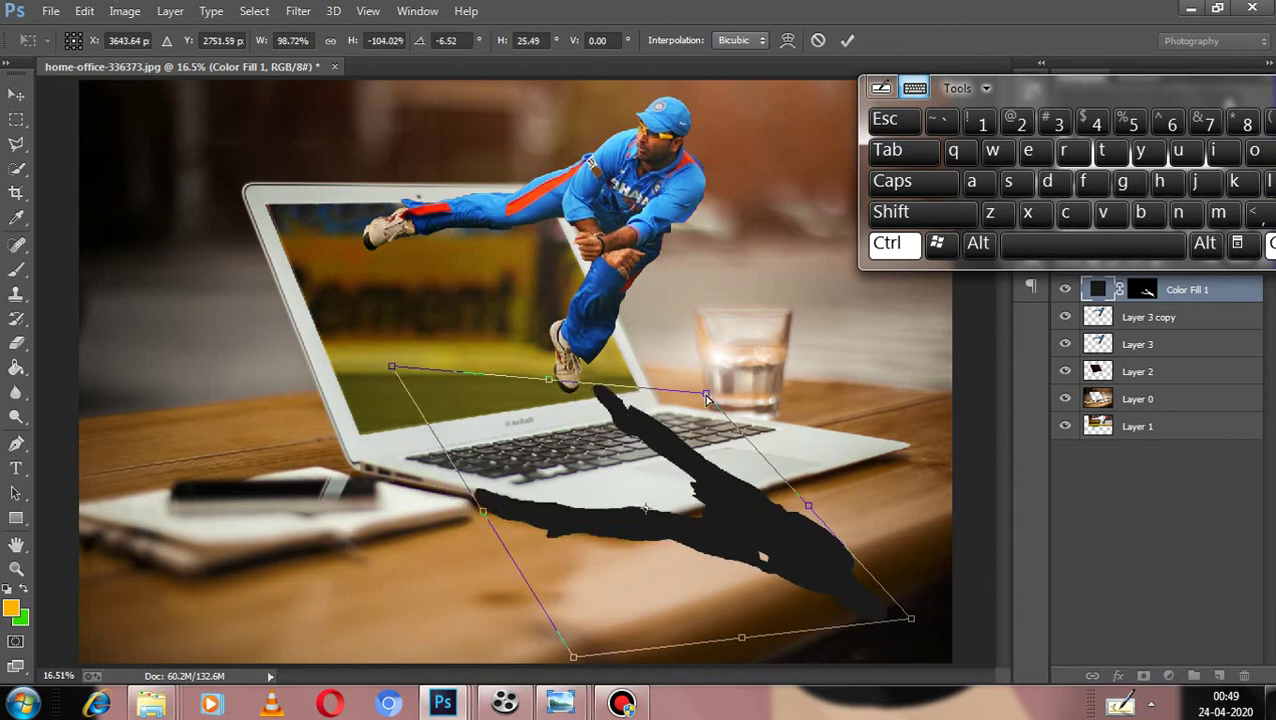
pyautogui.moveTo(706, 396); pyautogui.dragTo(634, 392)
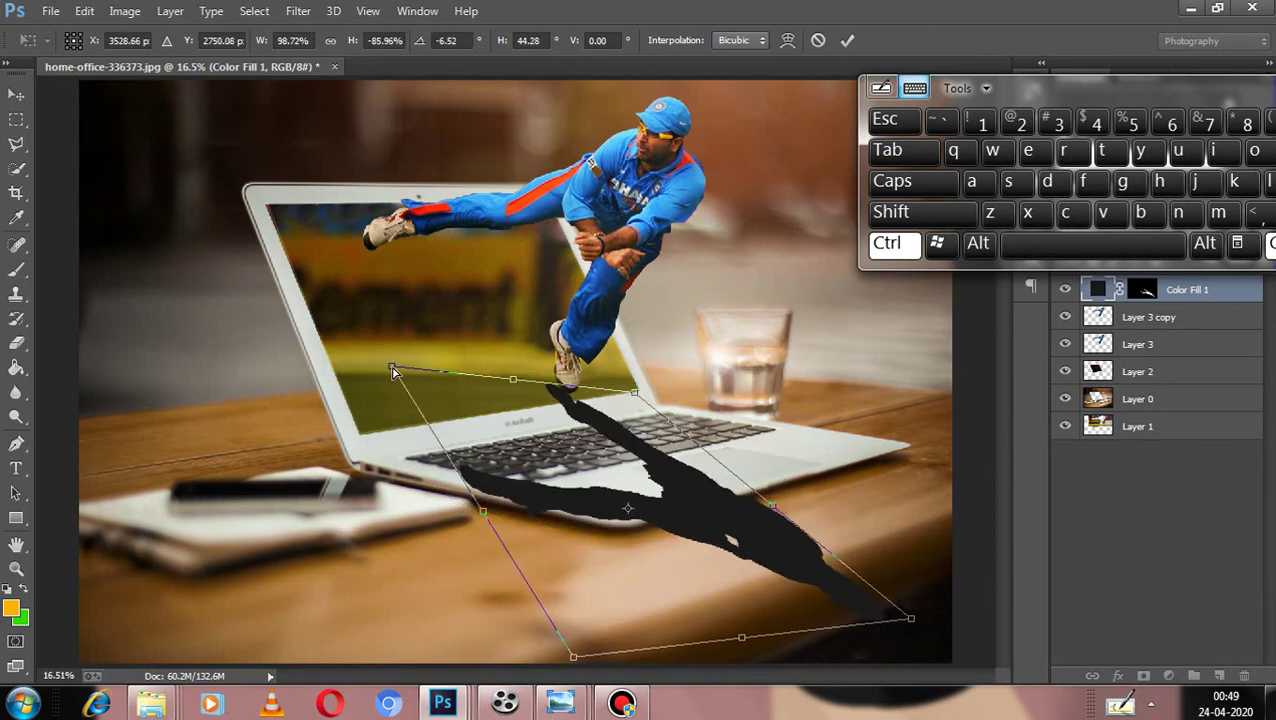
pyautogui.moveTo(393, 372); pyautogui.dragTo(426, 378)
# Rotate the shadow to about 36° and move it so one leg starts at the cricketer's lower shoe.
pyautogui.moveTo(910, 652); pyautogui.dragTo(752, 657)
pyautogui.moveTo(732, 588); pyautogui.dragTo(584, 503)
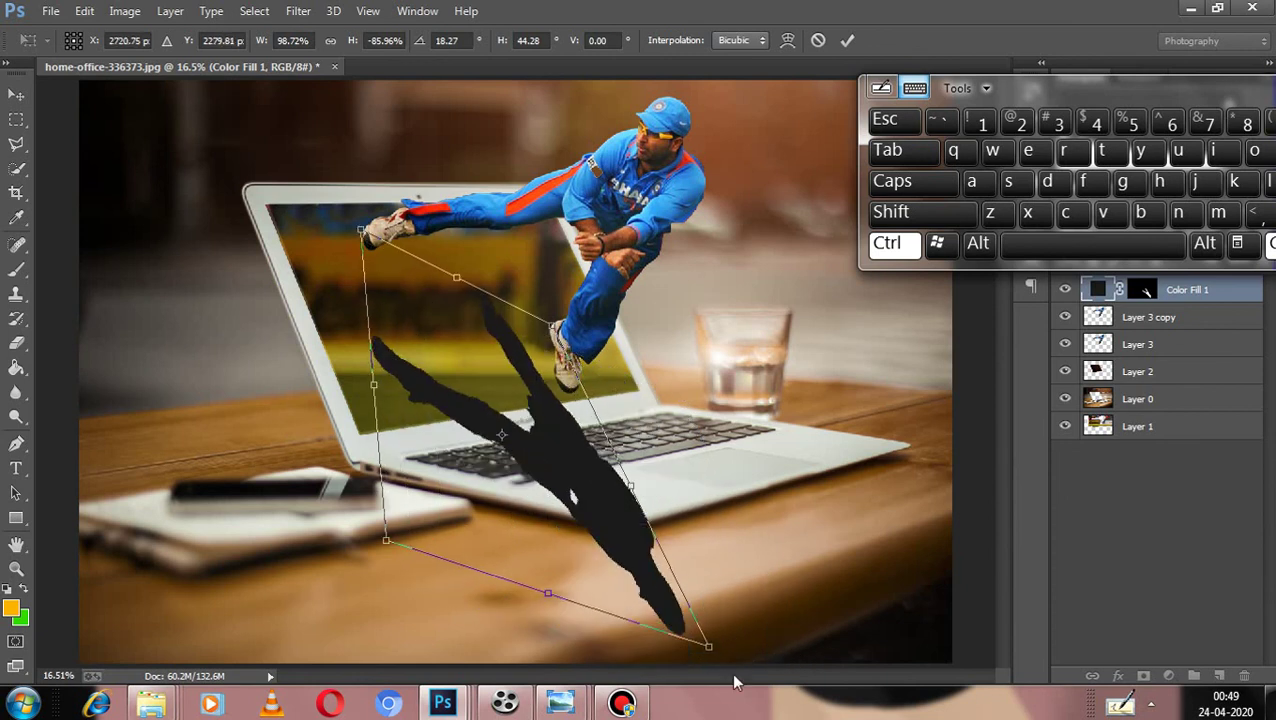
pyautogui.moveTo(736, 655); pyautogui.dragTo(650, 660)
pyautogui.moveTo(585, 553); pyautogui.dragTo(622, 623)
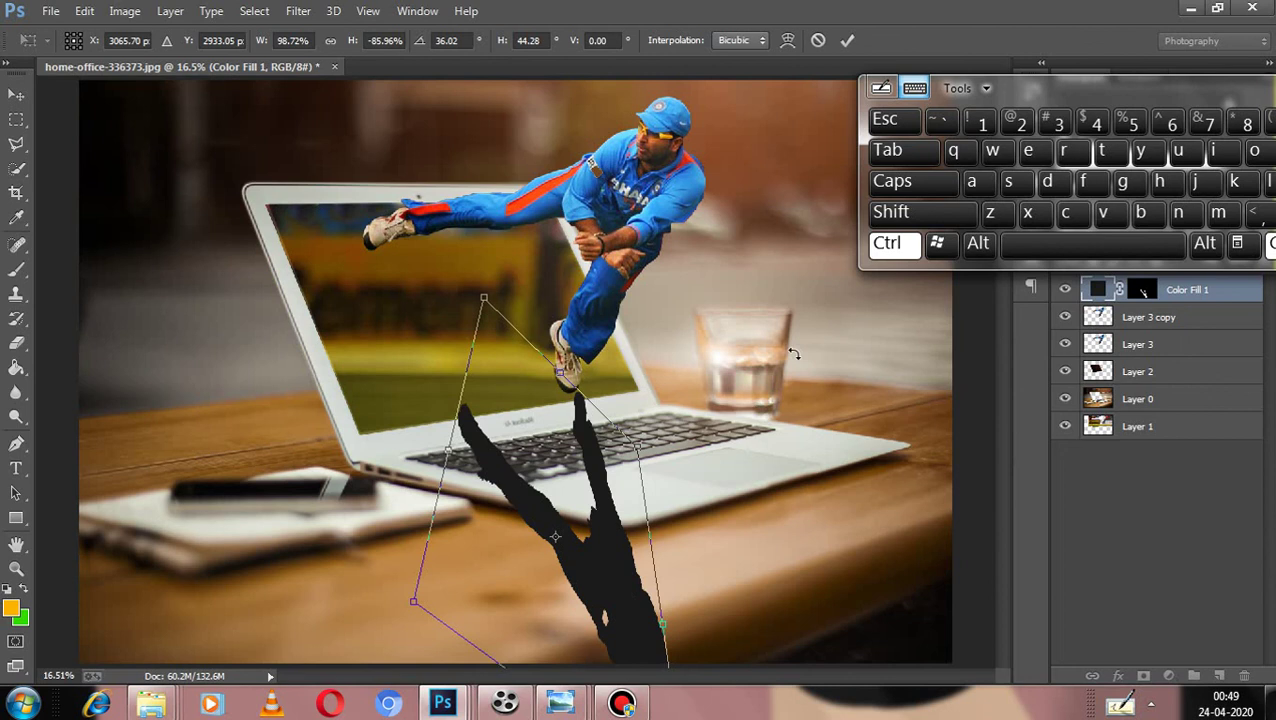
# Widen the shadow to about 127.8%, rotate it to about 54.5° and reposition it beneath the cricketer's lower shoe.
pyautogui.moveTo(648, 455); pyautogui.dragTo(700, 459)
pyautogui.click(887, 248)
pyautogui.moveTo(669, 527); pyautogui.dragTo(639, 518)
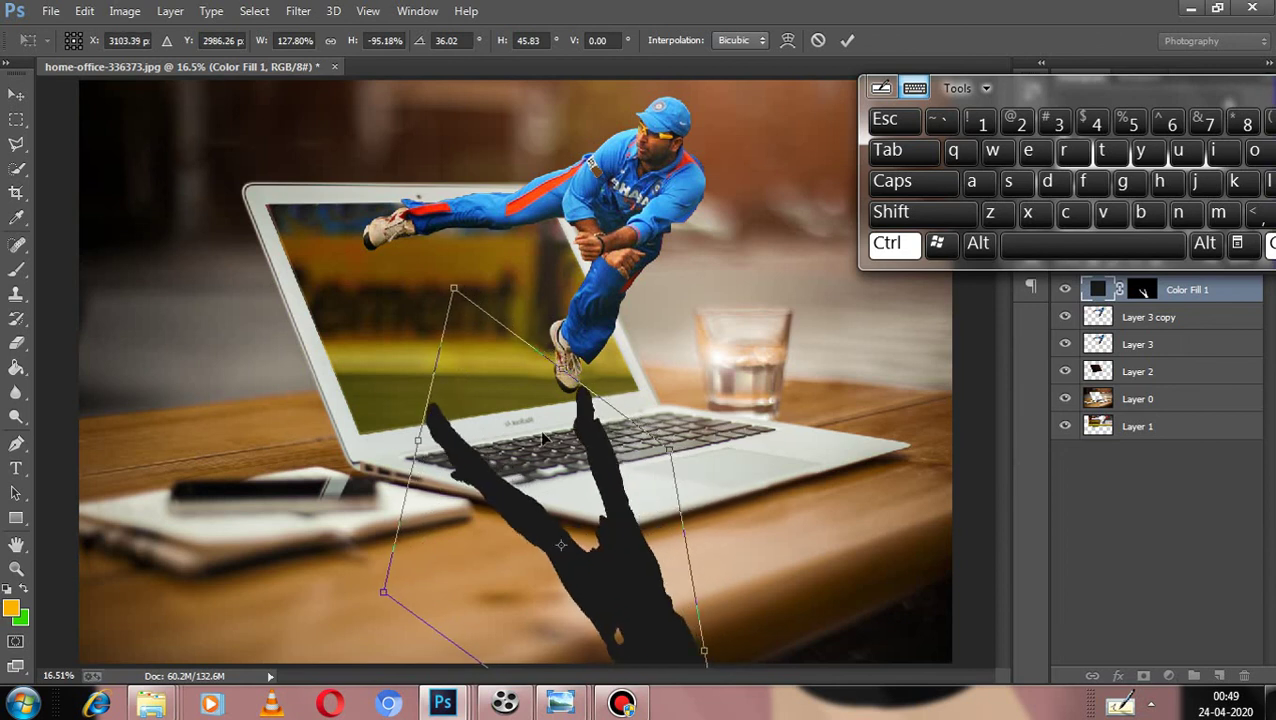
pyautogui.moveTo(343, 392); pyautogui.dragTo(336, 303)
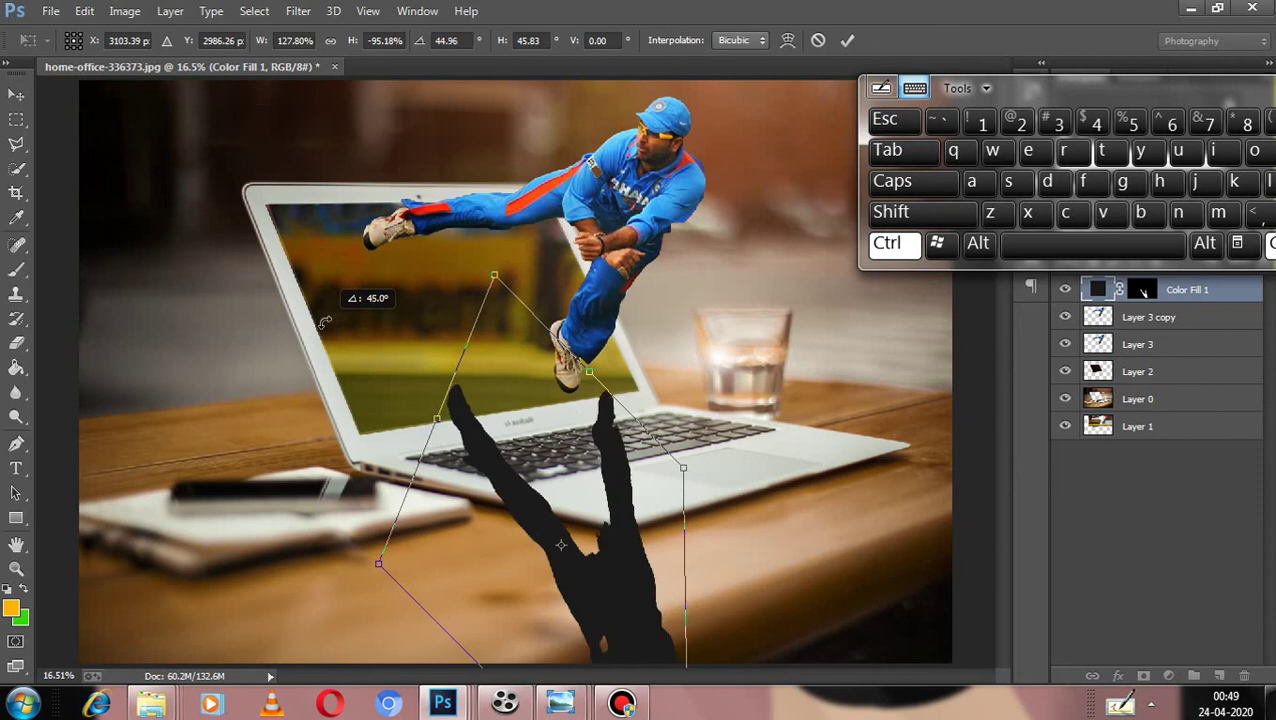
pyautogui.moveTo(313, 418); pyautogui.dragTo(338, 378)
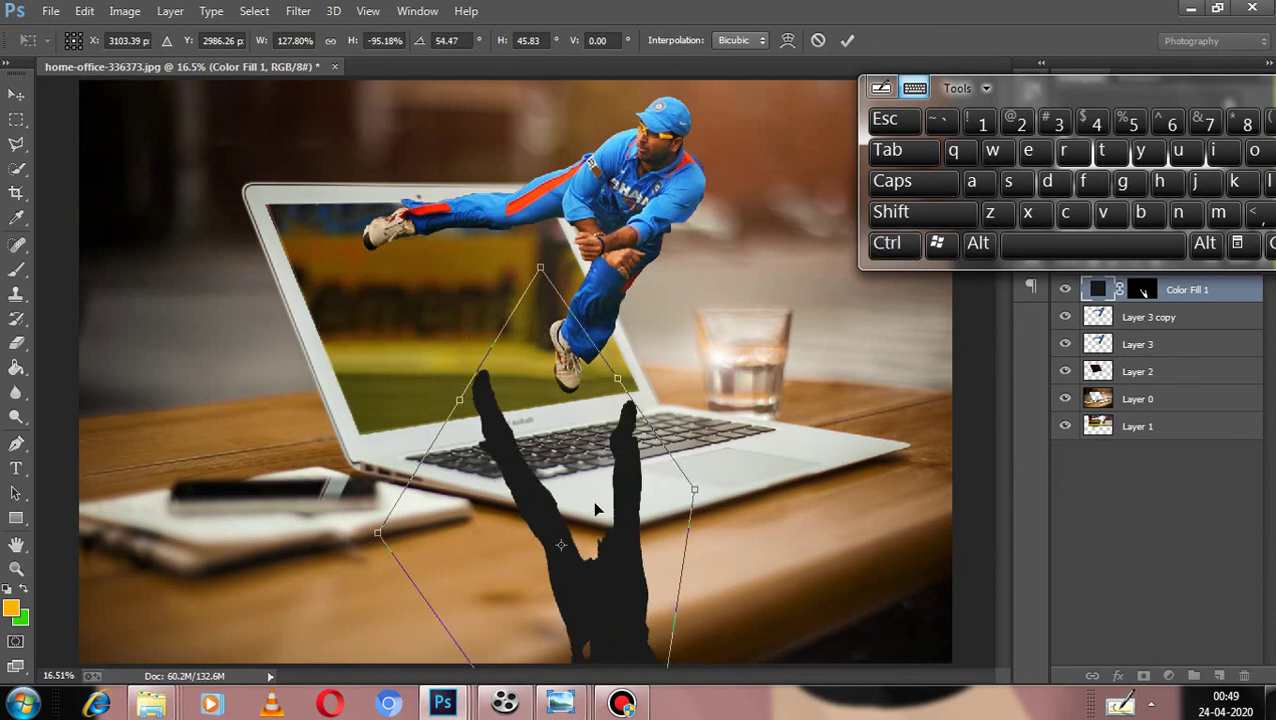
pyautogui.press('ctrl')
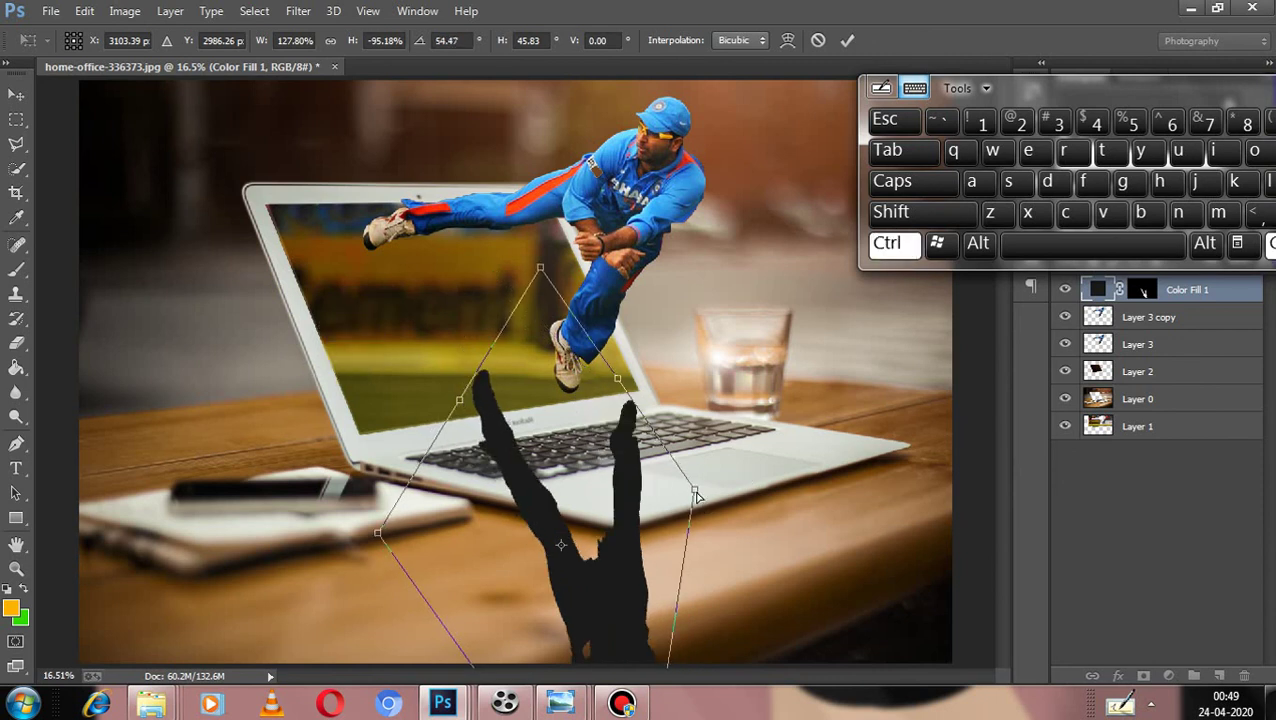
pyautogui.moveTo(697, 497); pyautogui.dragTo(570, 540)
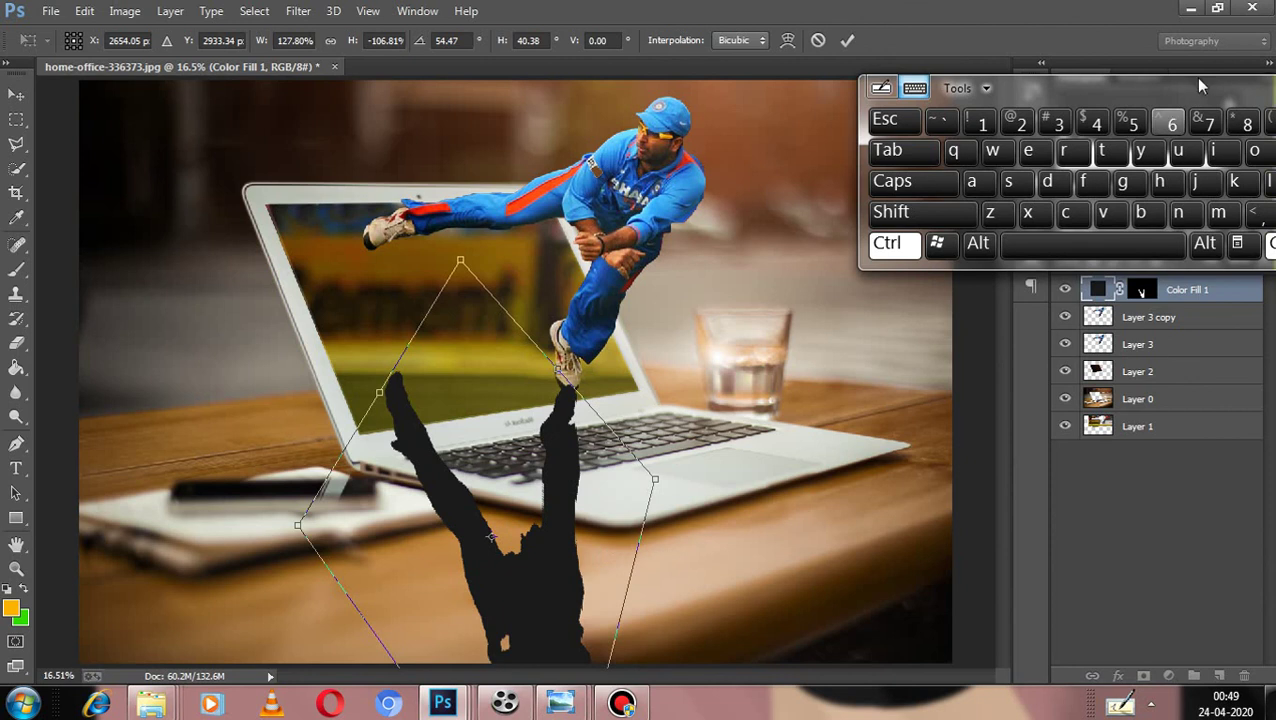
# Move the on-screen keyboard out of the way and tuck it against the screen edge to uncover the layer controls.
pyautogui.moveTo(1199, 88); pyautogui.dragTo(771, 107)
pyautogui.click(1024, 103)
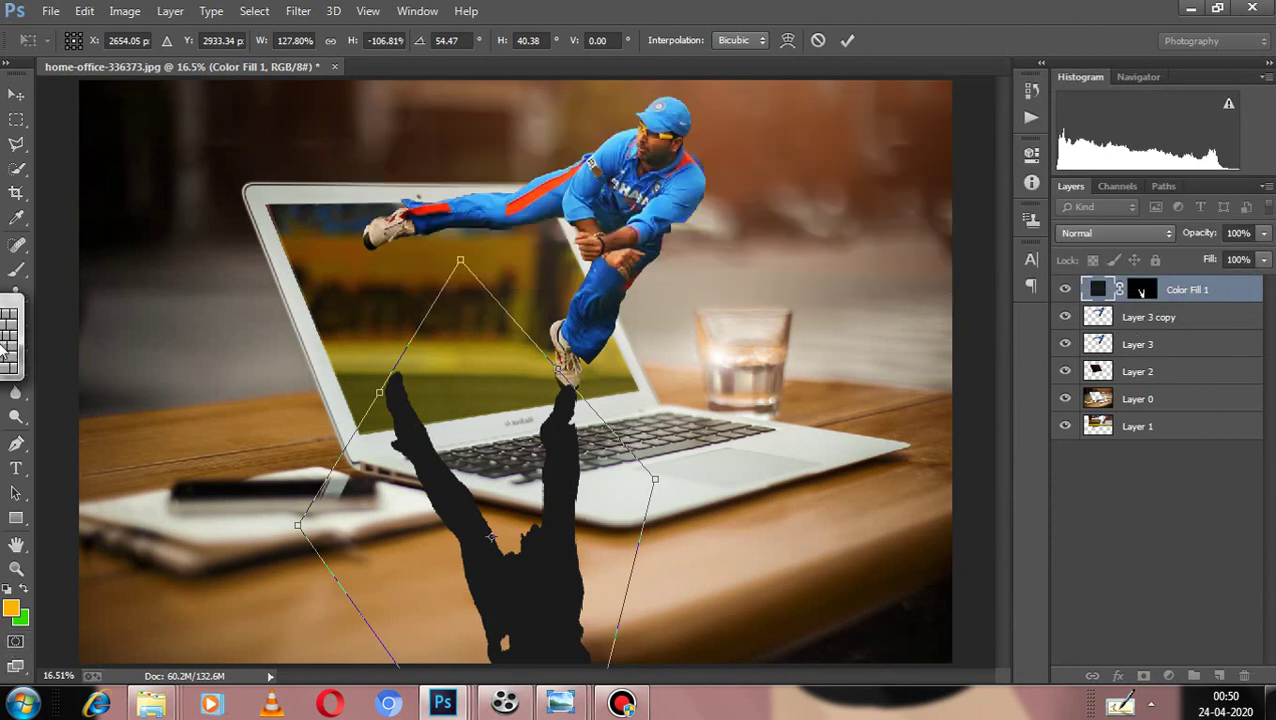
pyautogui.click(14, 340)
pyautogui.click(916, 291)
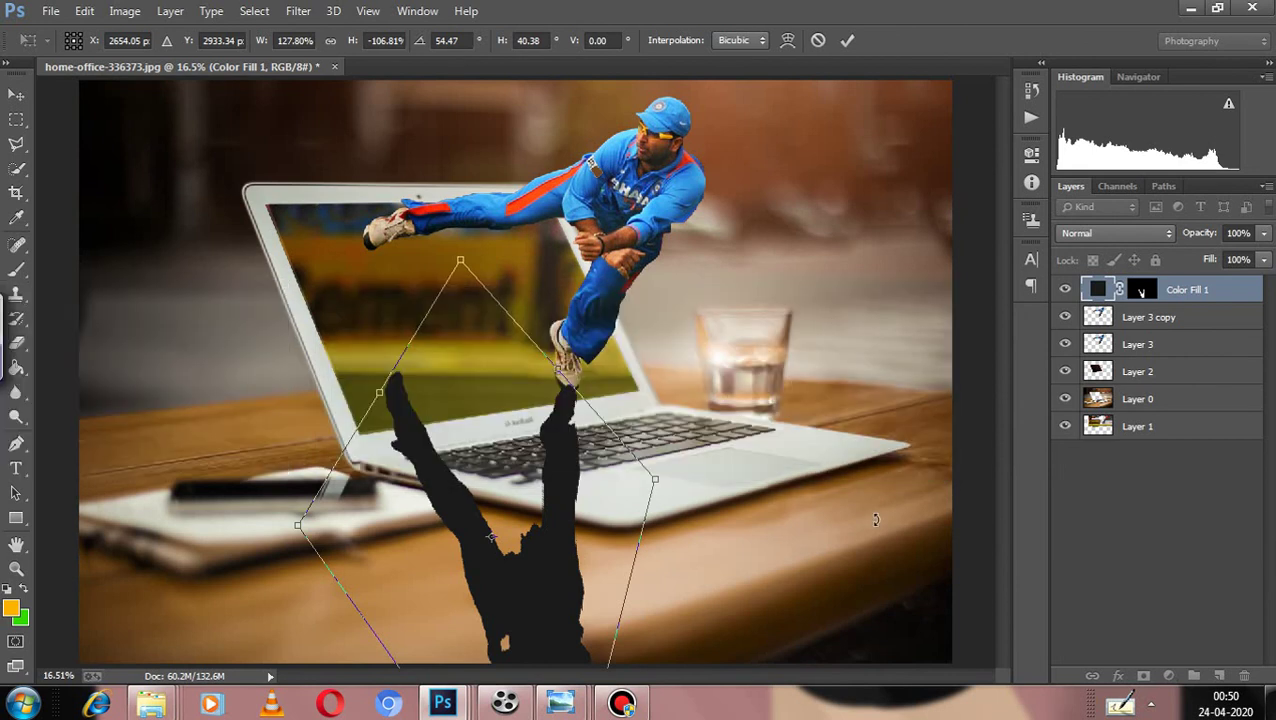
# Lower the shadow fill layer's opacity to 41% and apply the transformation while switching to the Eraser tool.
pyautogui.moveTo(1200, 234); pyautogui.dragTo(1154, 237)
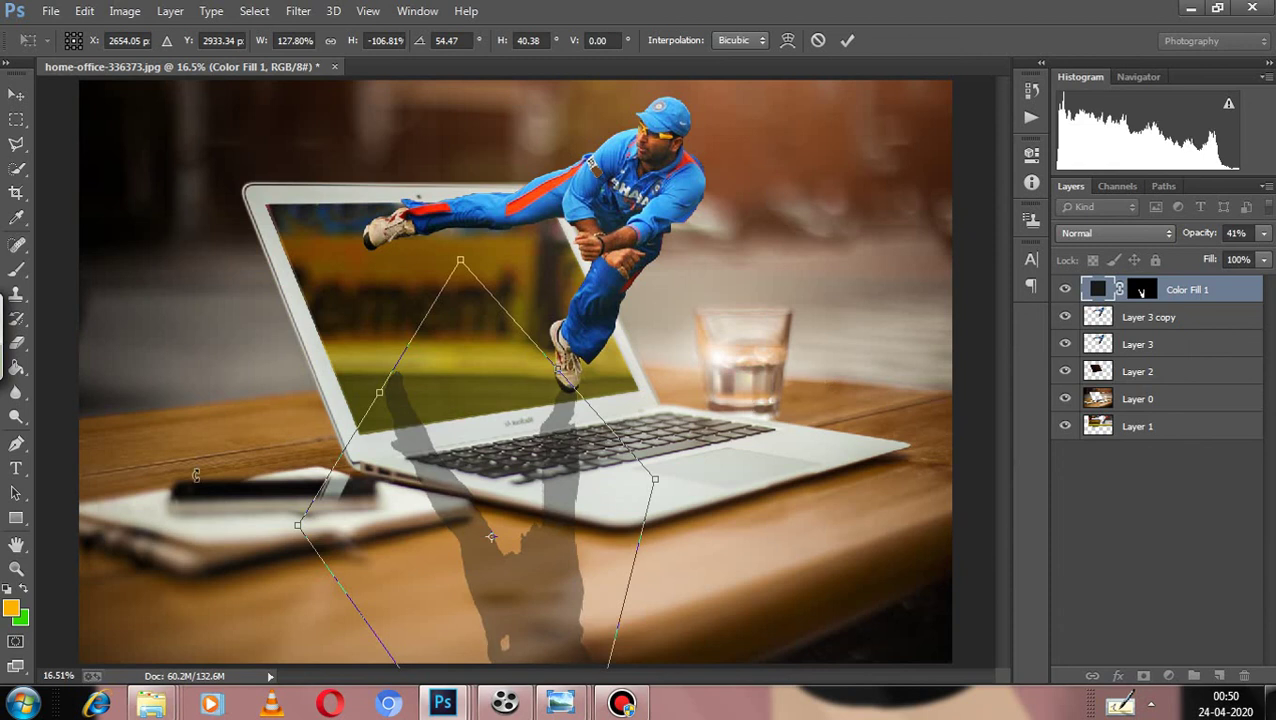
pyautogui.click(16, 343)
pyautogui.click(570, 276)
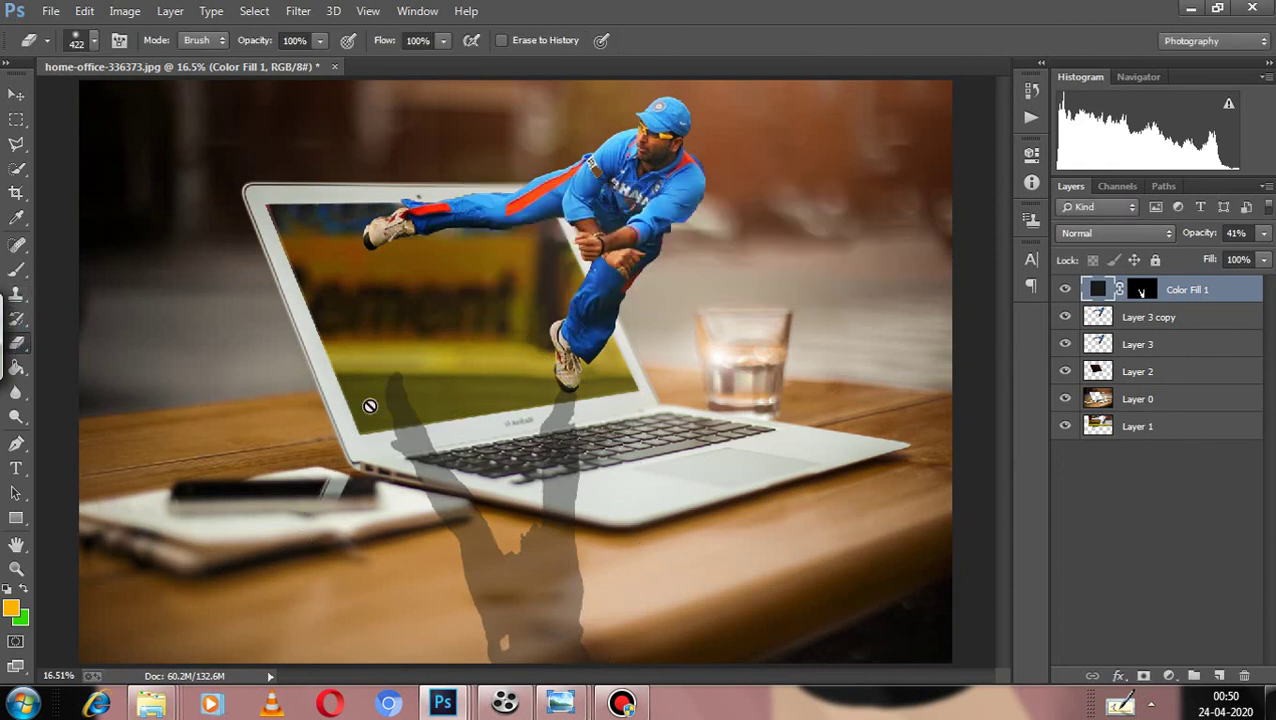
# On the Color Fill 1 mask, erase the shadow leg overlapping the laptop display, using white foreground and black background.
pyautogui.click(1141, 291)
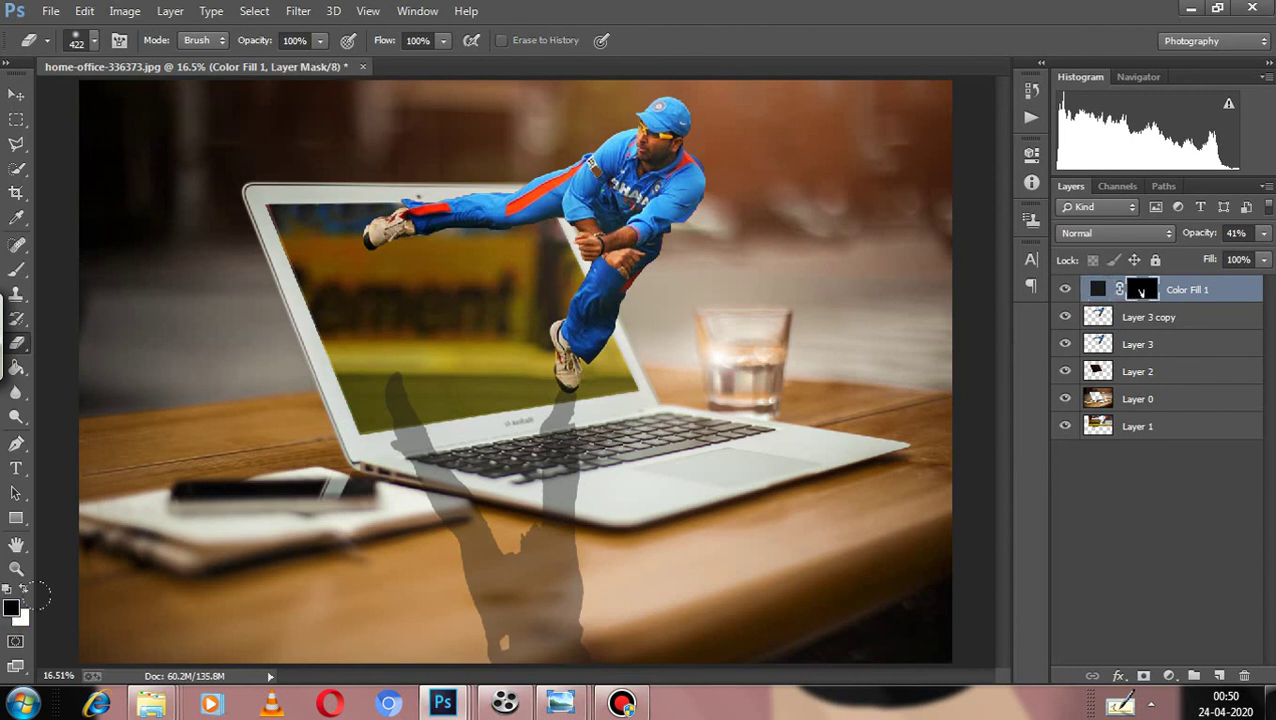
pyautogui.moveTo(353, 407); pyautogui.dragTo(371, 392)
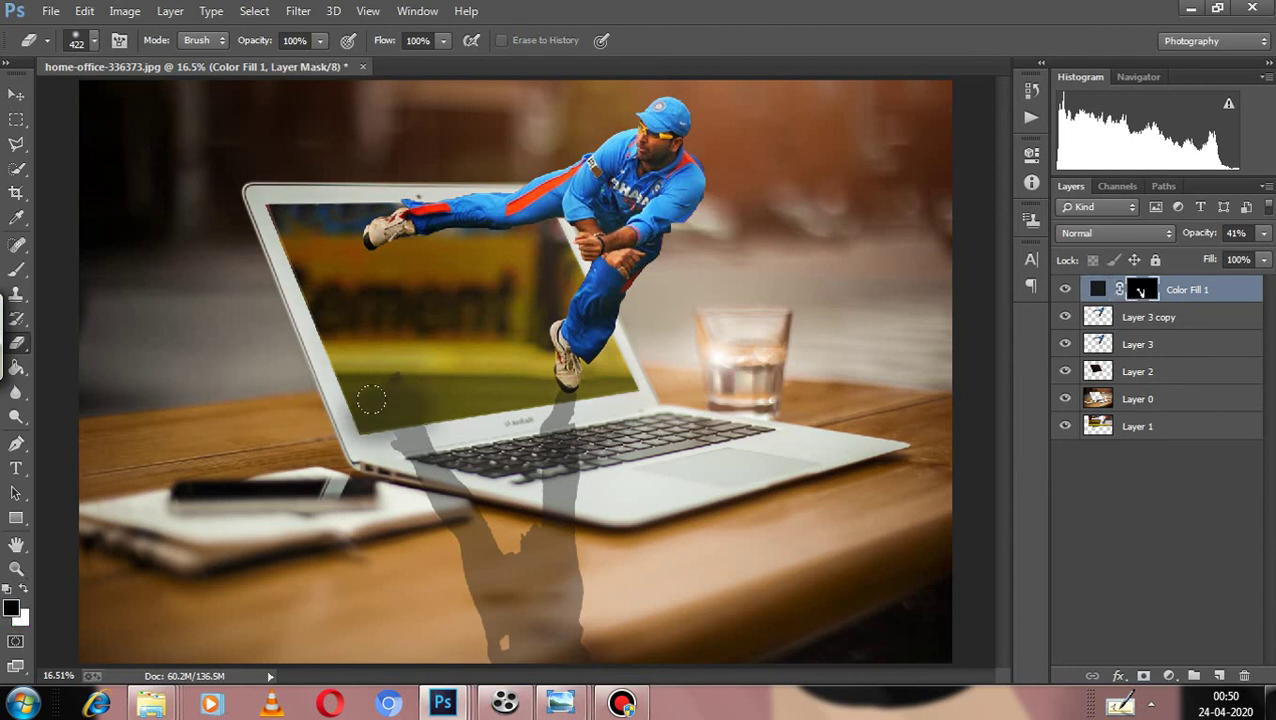
pyautogui.hotkey('ctrl', 'z')
pyautogui.click(24, 590)
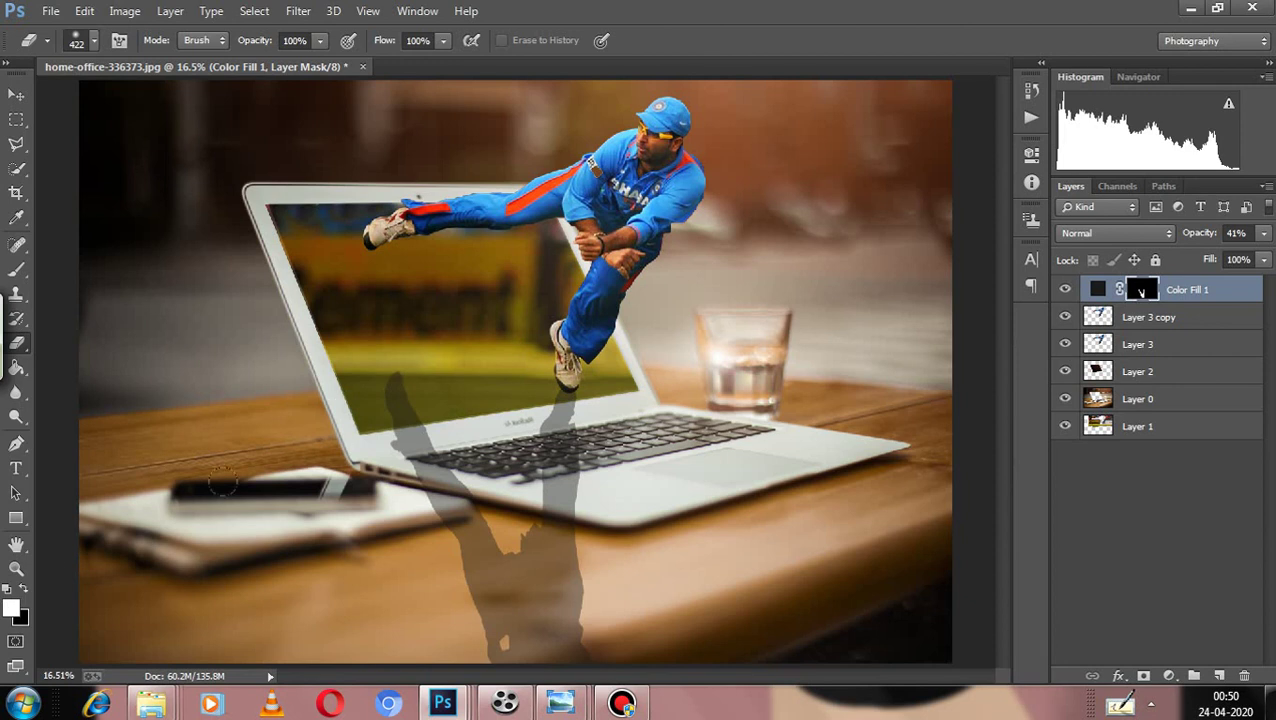
pyautogui.moveTo(369, 384); pyautogui.dragTo(424, 381)
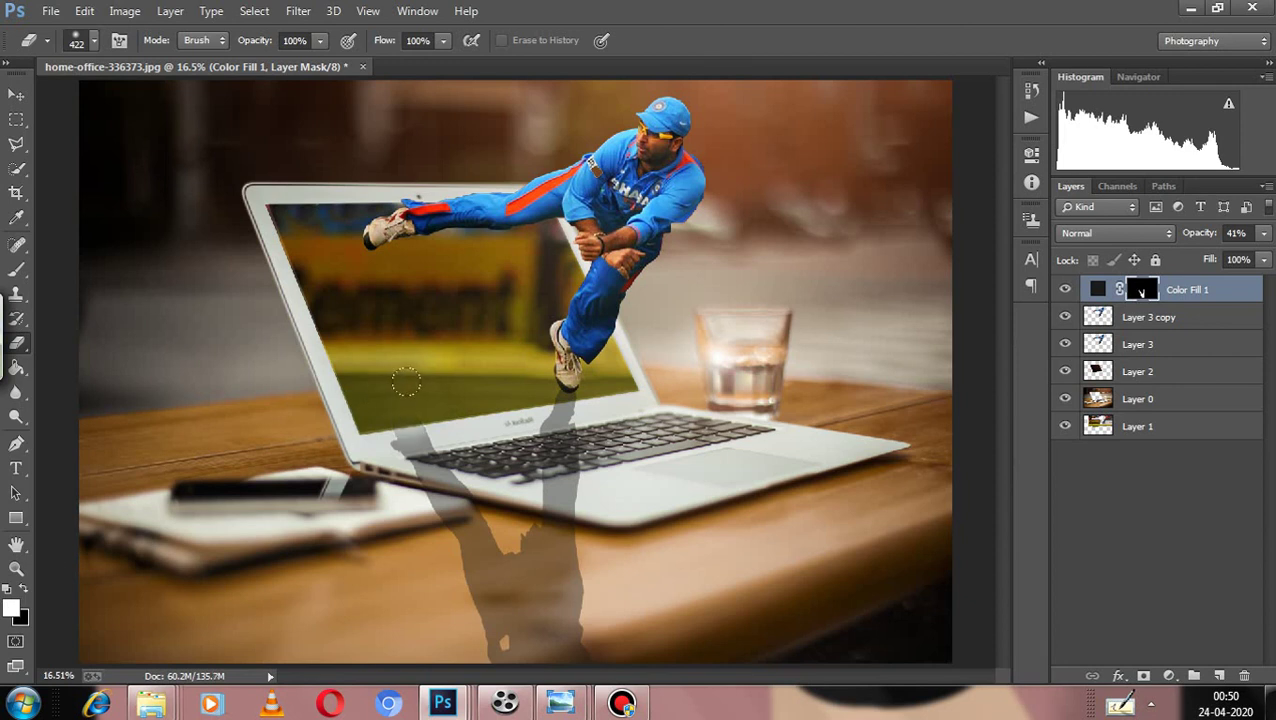
# Set the eraser brush to 170 px with 0% hardness.
pyautogui.rightClick(410, 355)
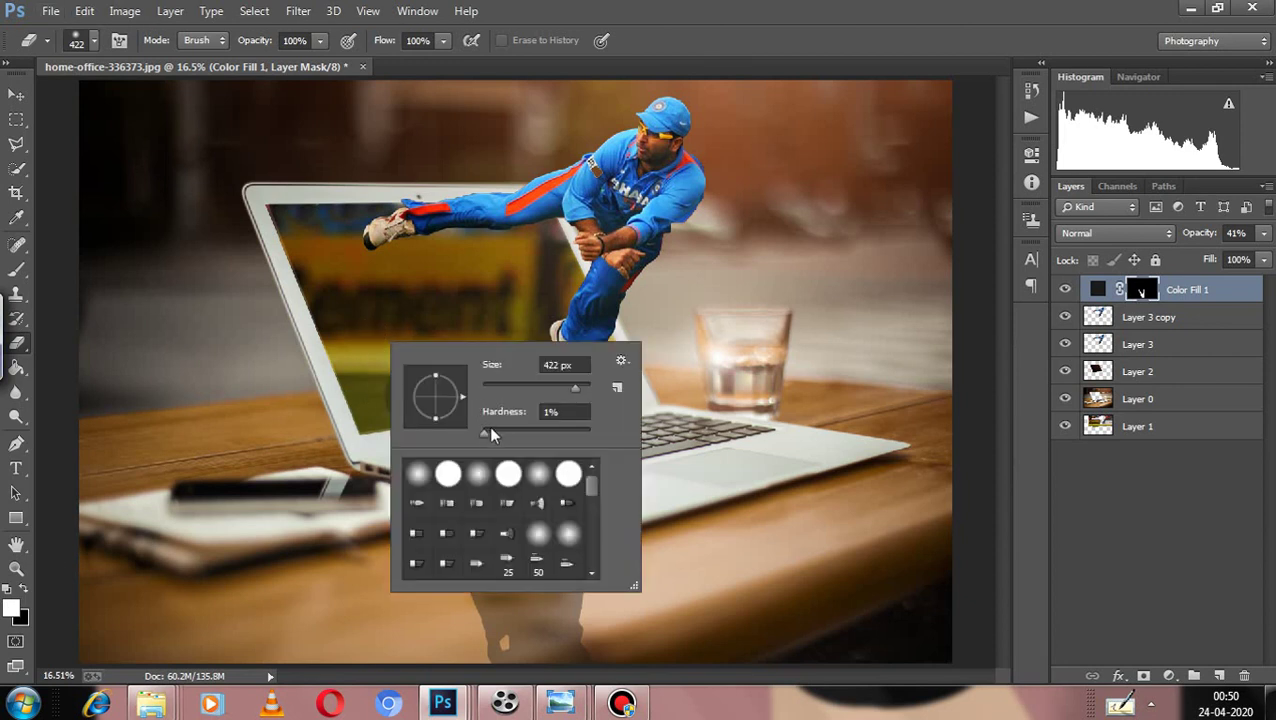
pyautogui.moveTo(490, 431); pyautogui.dragTo(483, 431)
pyautogui.hotkey('shift', 'Tab')
pyautogui.write('170')
pyautogui.press('Return')
pyautogui.scroll(3, 406, 380)
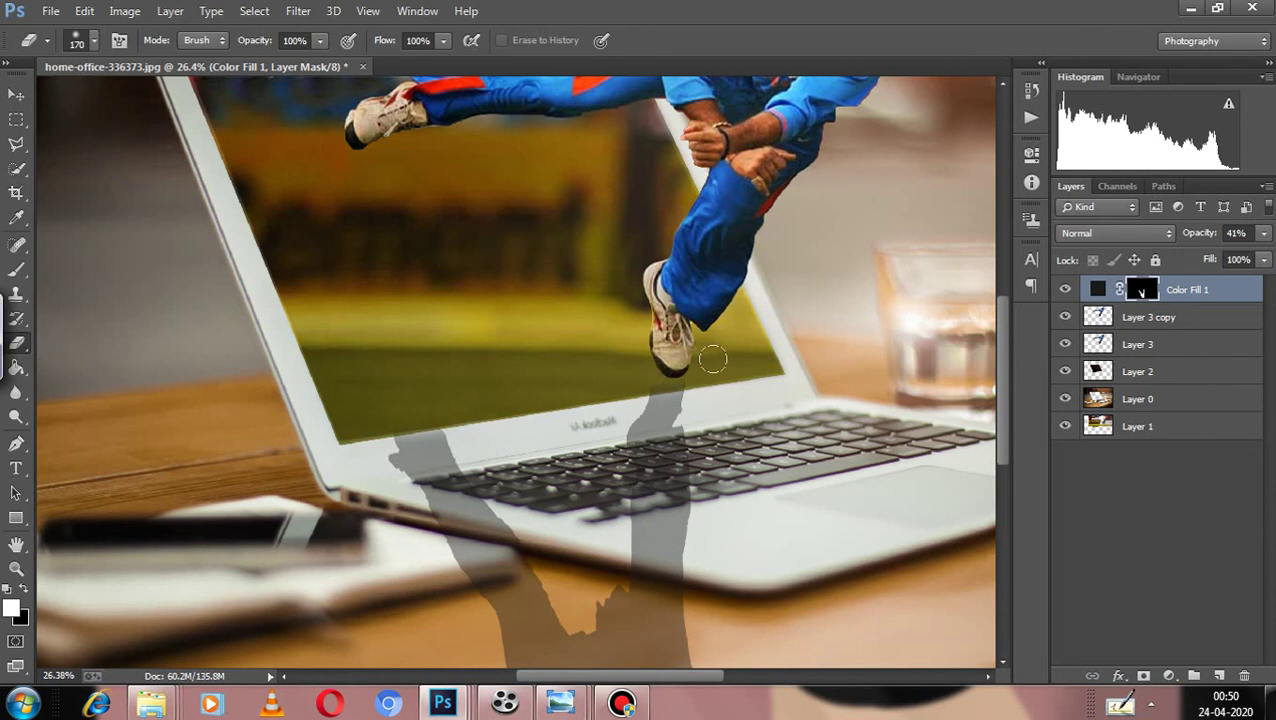
pyautogui.rightClick(643, 373)
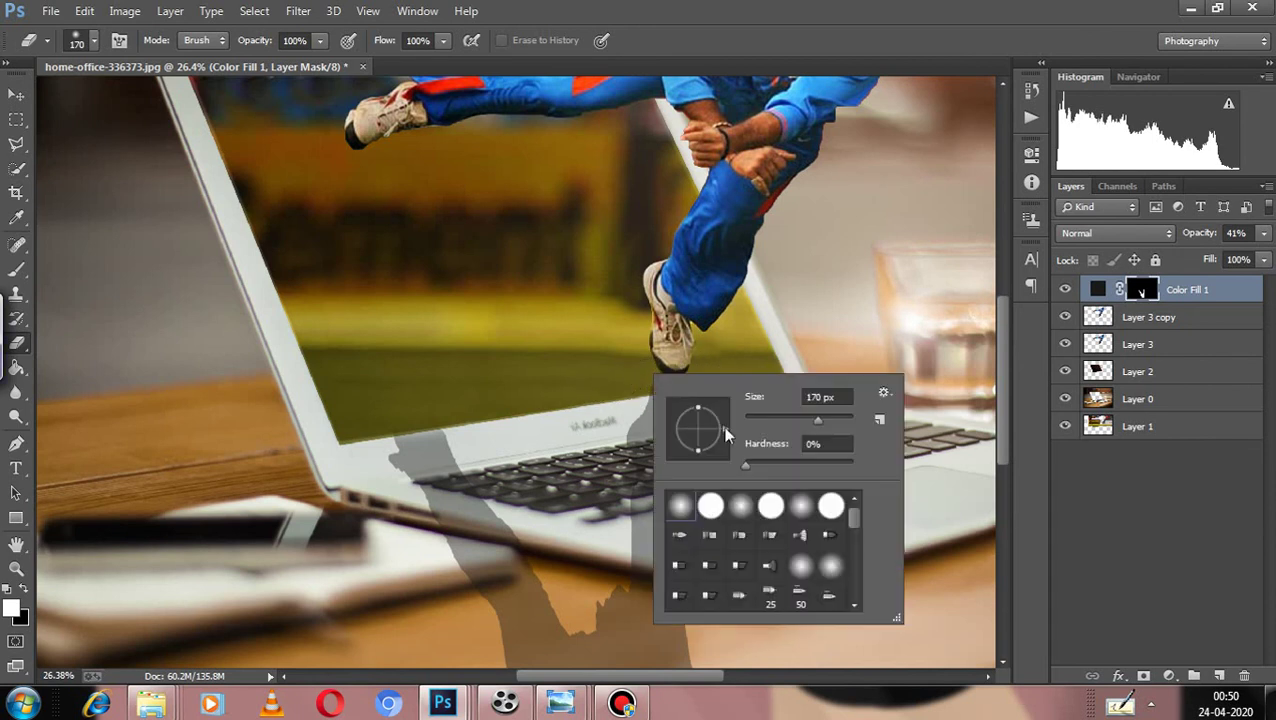
pyautogui.click(599, 355)
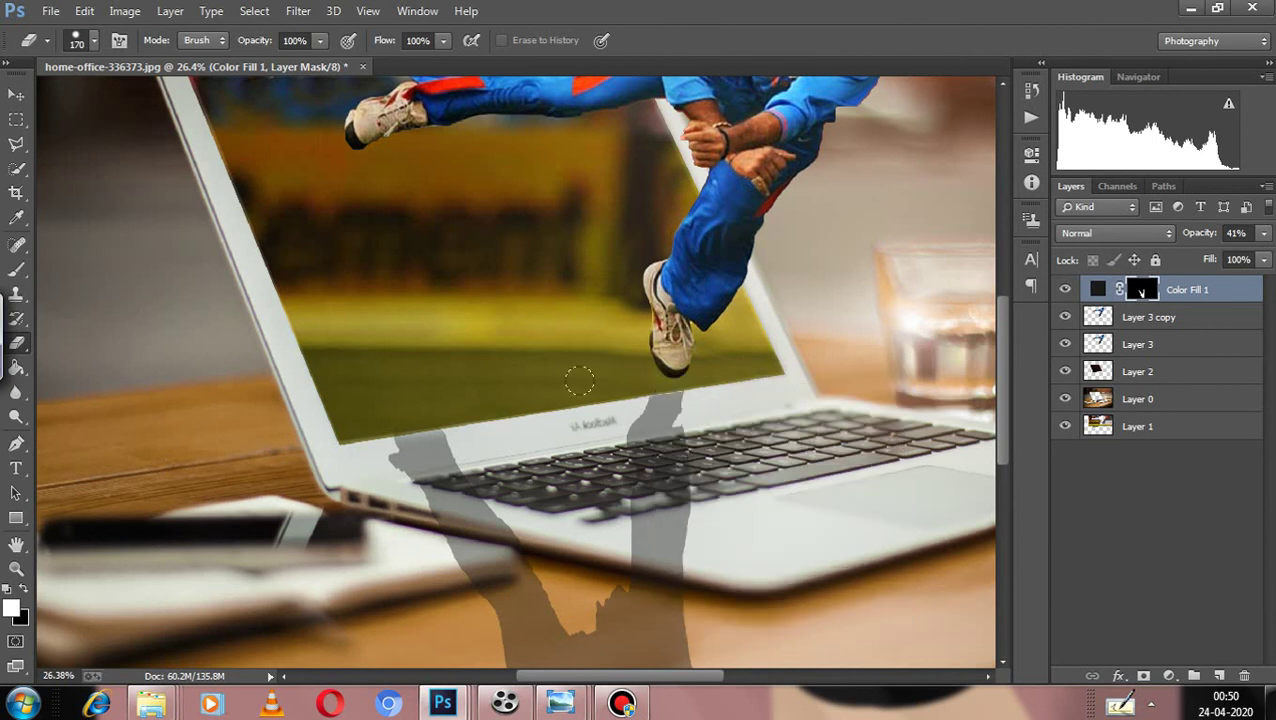
pyautogui.hotkey('ctrl', '0')
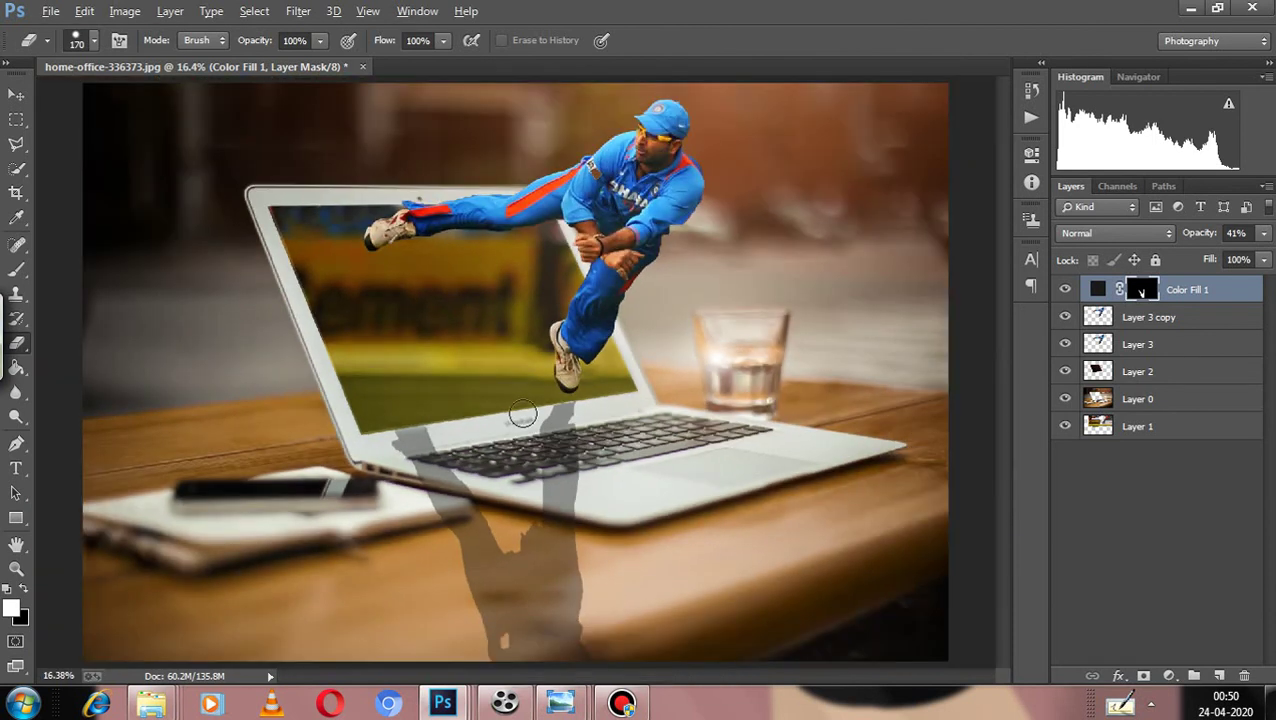
# Nudge the shadow up by 6 px in Free Transform and apply it.
pyautogui.hotkey('ctrl', 't')
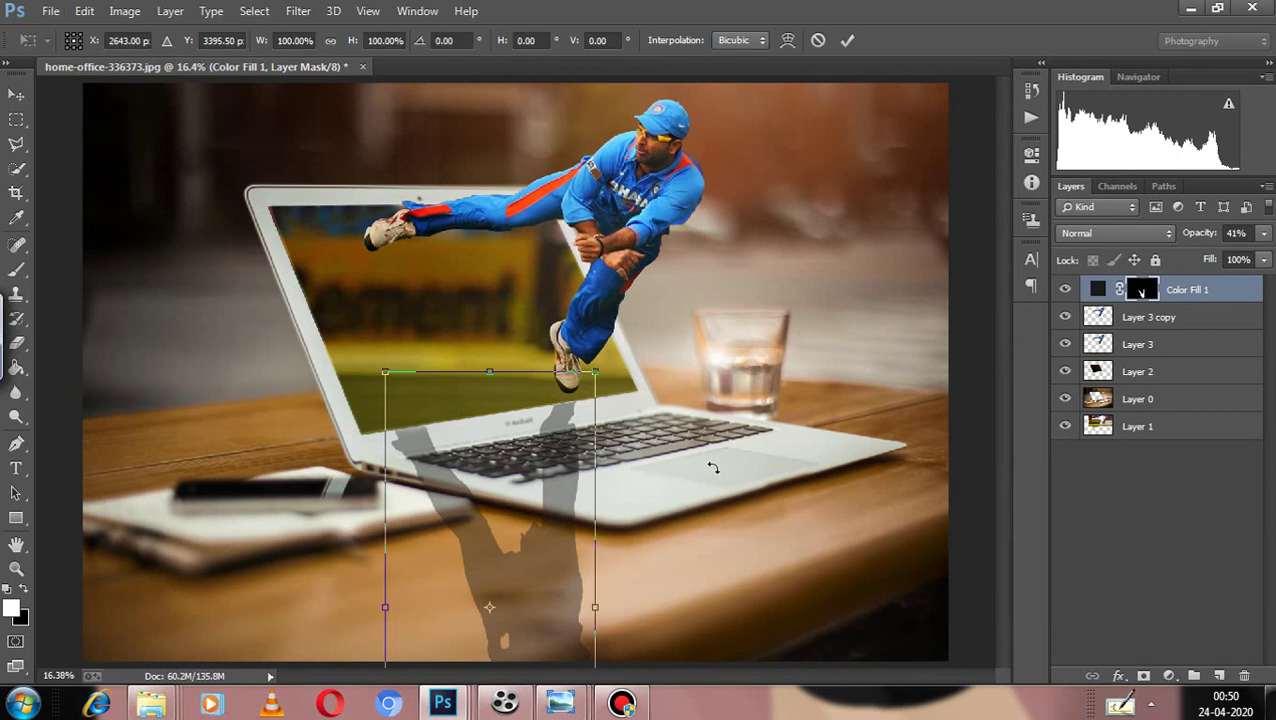
pyautogui.press('Up')
pyautogui.press('Up')
pyautogui.press('Up')
pyautogui.press('Up')
pyautogui.press('Up')
pyautogui.press('Up')
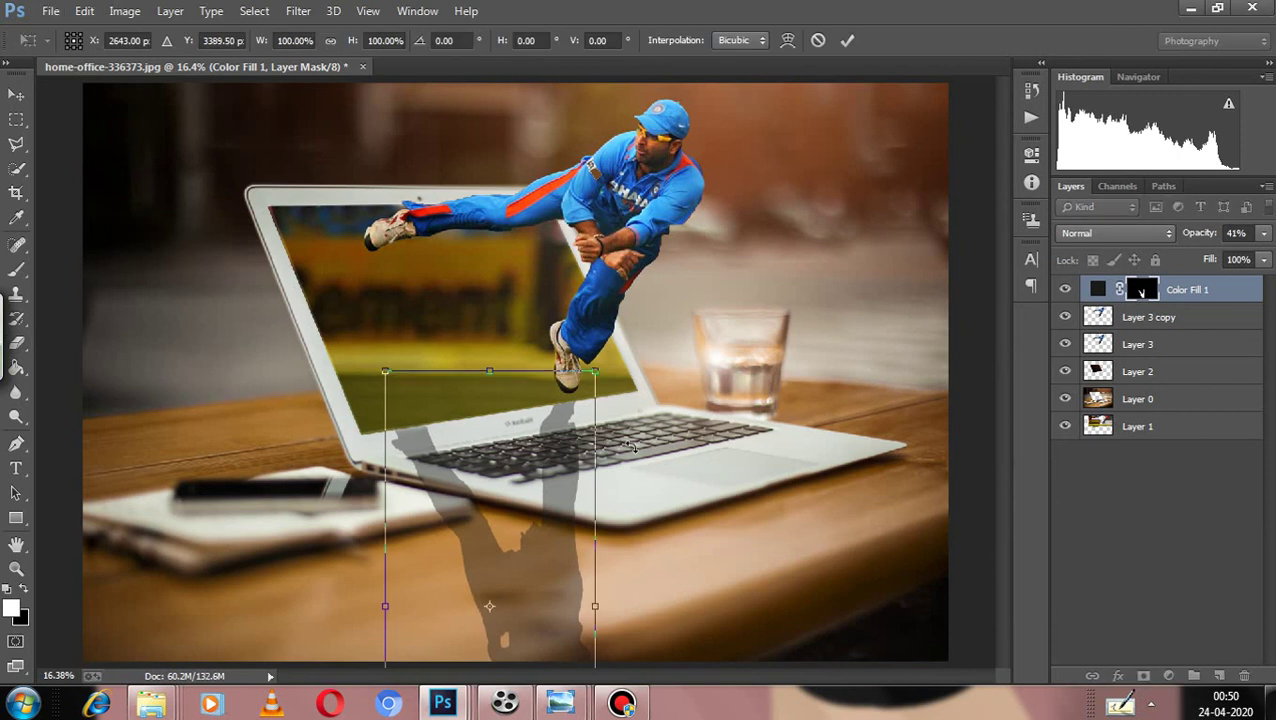
pyautogui.click(847, 40)
pyautogui.press('e')
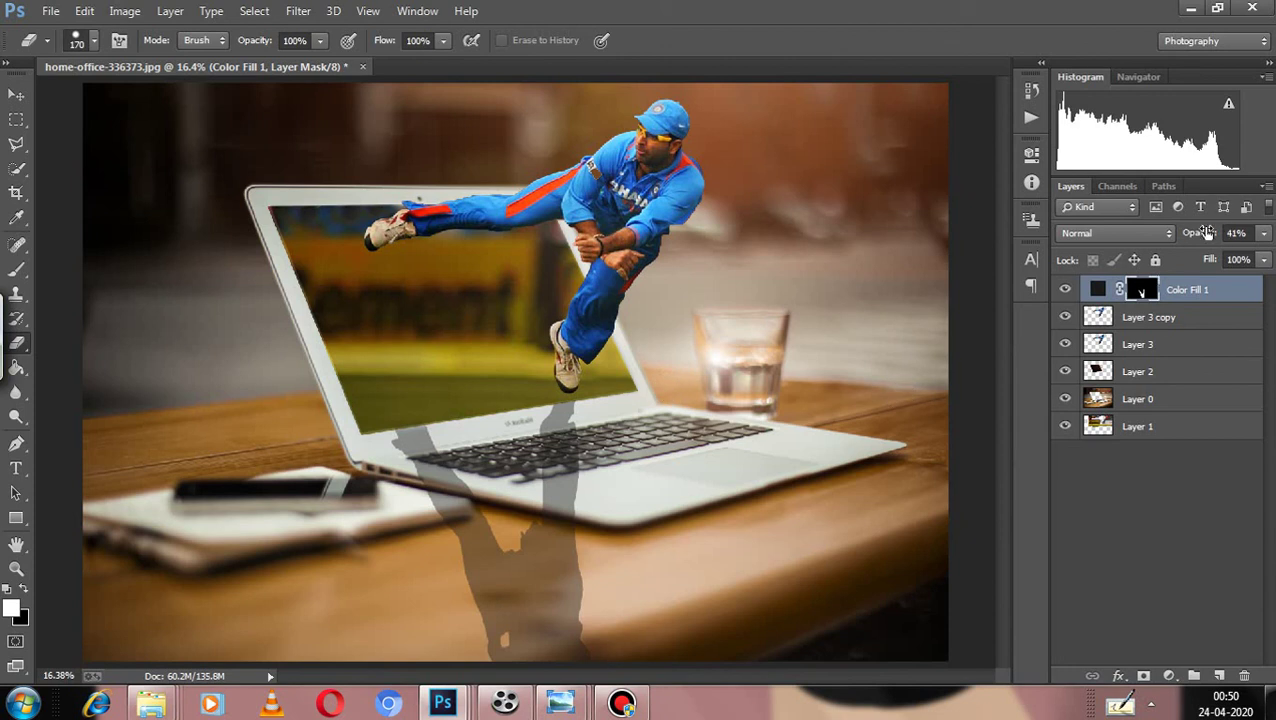
# Reduce the shadow layer's opacity to 30% and soften its mask with a Gaussian Blur of 42.8 pixels radius.
pyautogui.moveTo(1205, 232); pyautogui.dragTo(1186, 233)
pyautogui.click(298, 10)
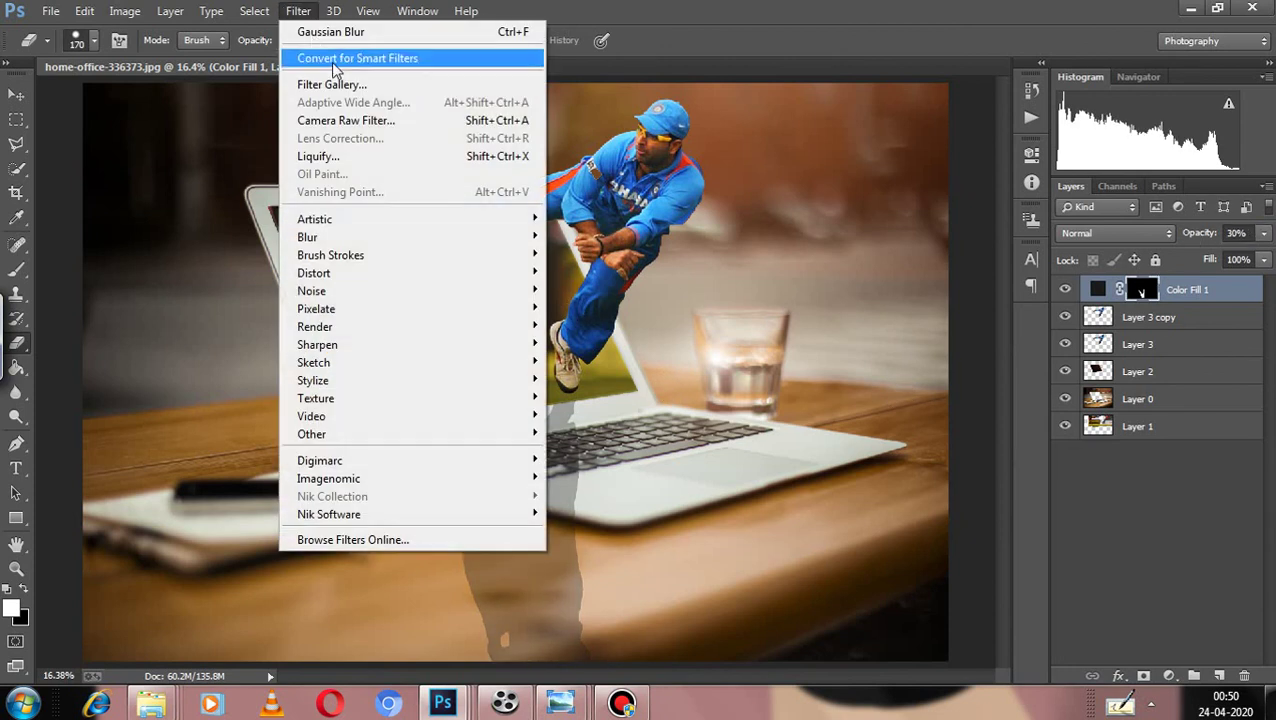
pyautogui.moveTo(365, 236)
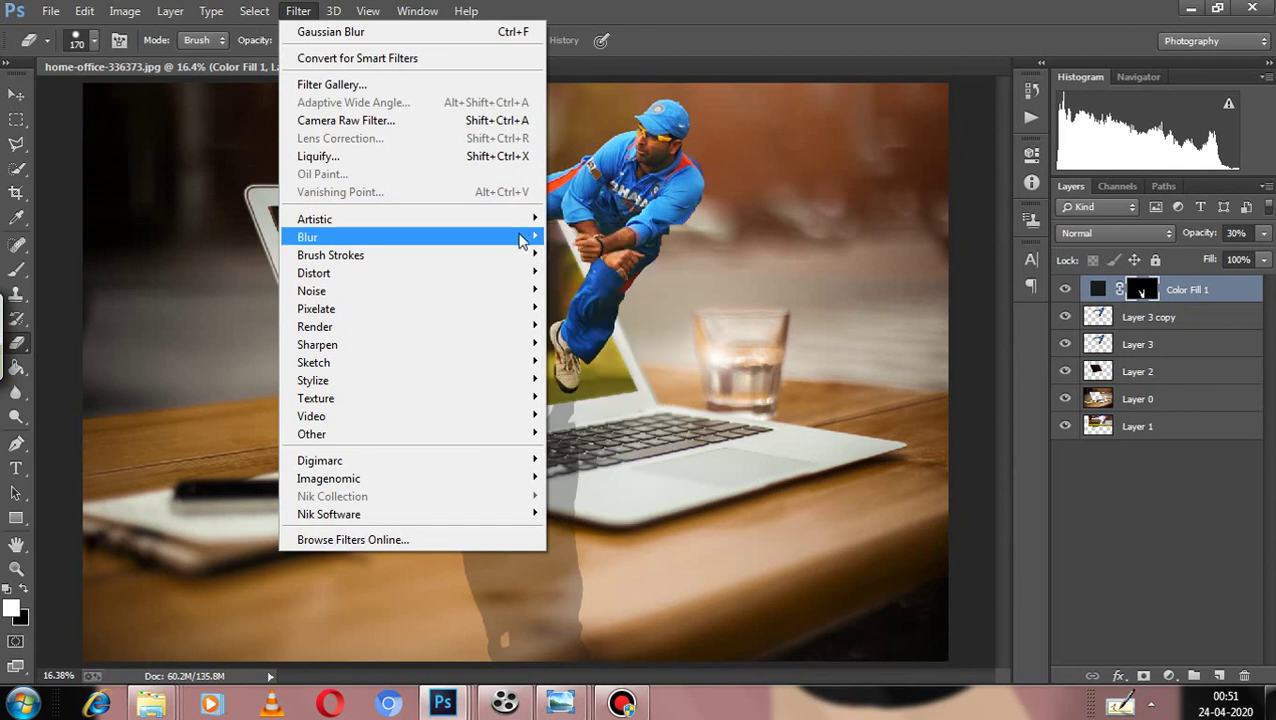
pyautogui.click(612, 372)
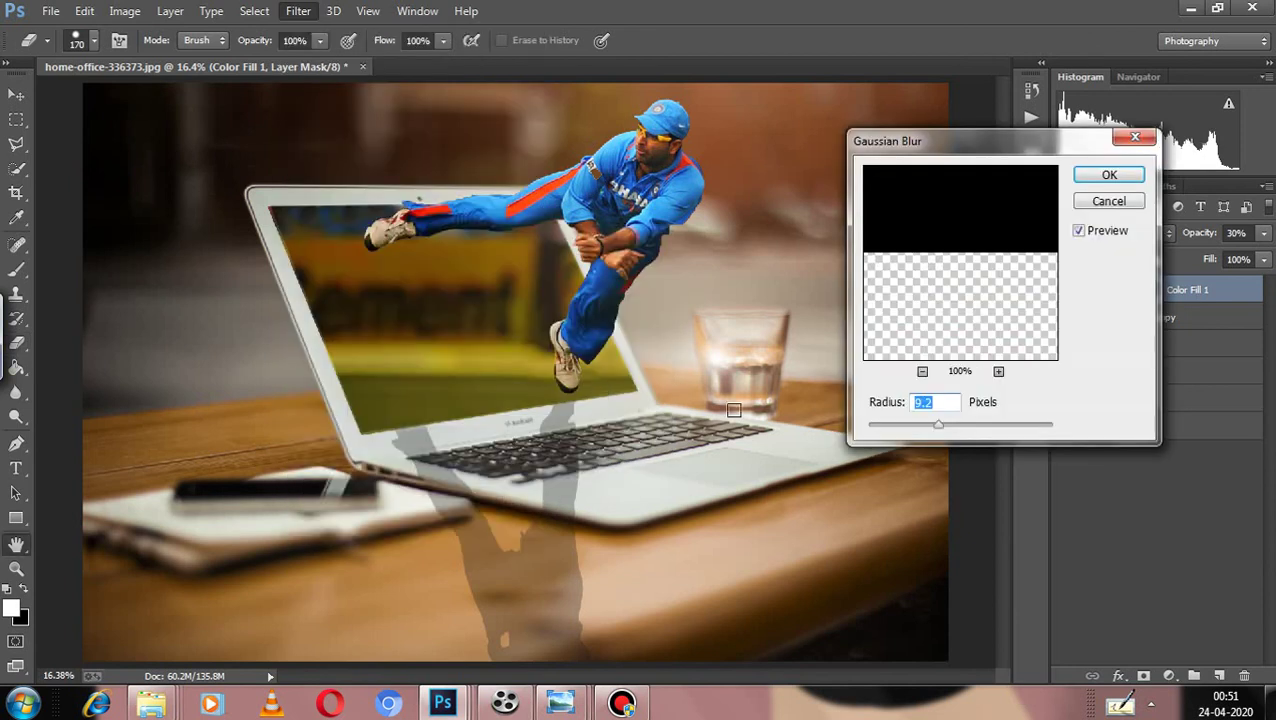
pyautogui.moveTo(968, 423)
pyautogui.mouseDown()
pyautogui.moveTo(951, 420)
pyautogui.moveTo(966, 428)
pyautogui.mouseUp()
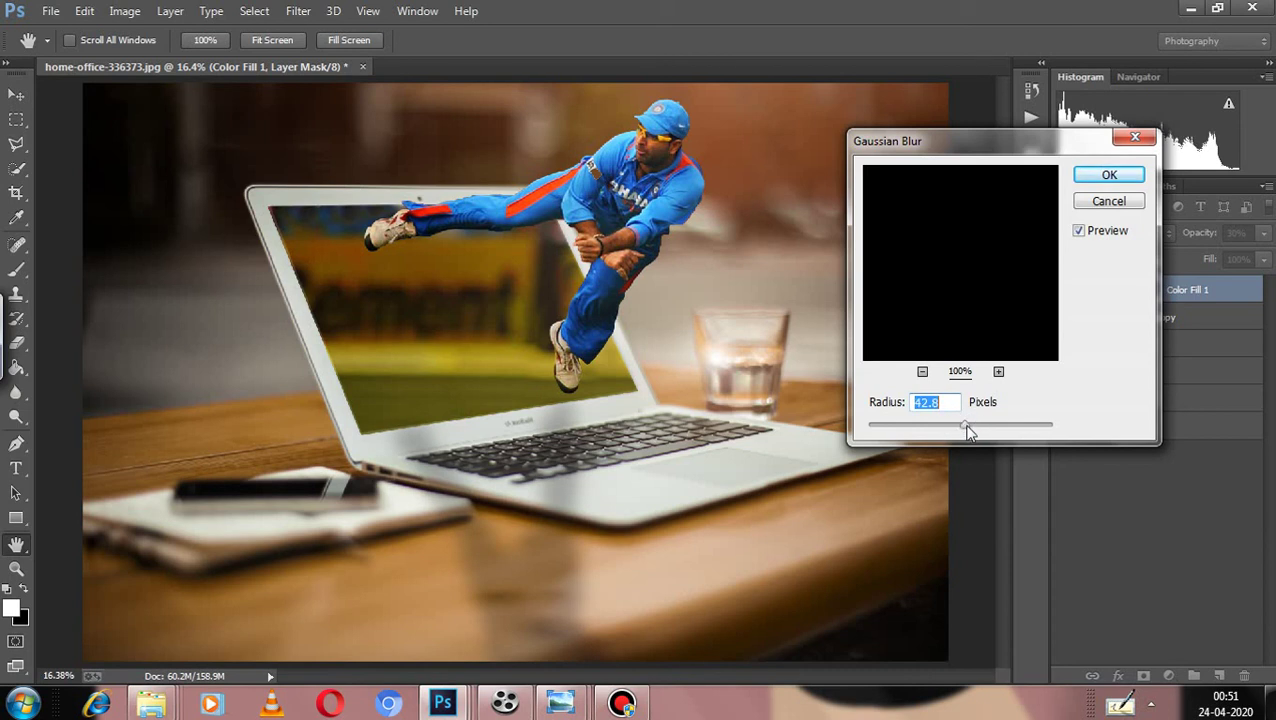
pyautogui.click(1108, 175)
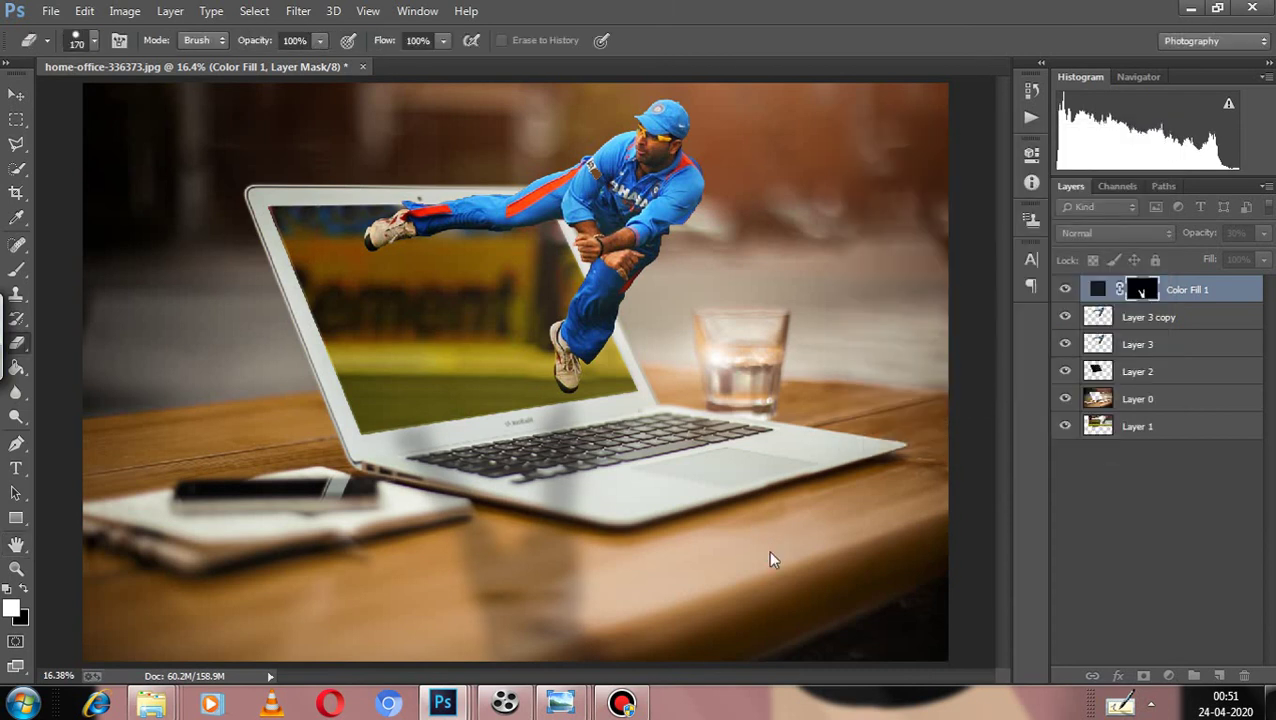
# Examine the blurred shadow and the cricketer cut-out both close up and in the full composition.
pyautogui.scroll(-2, 748, 545)
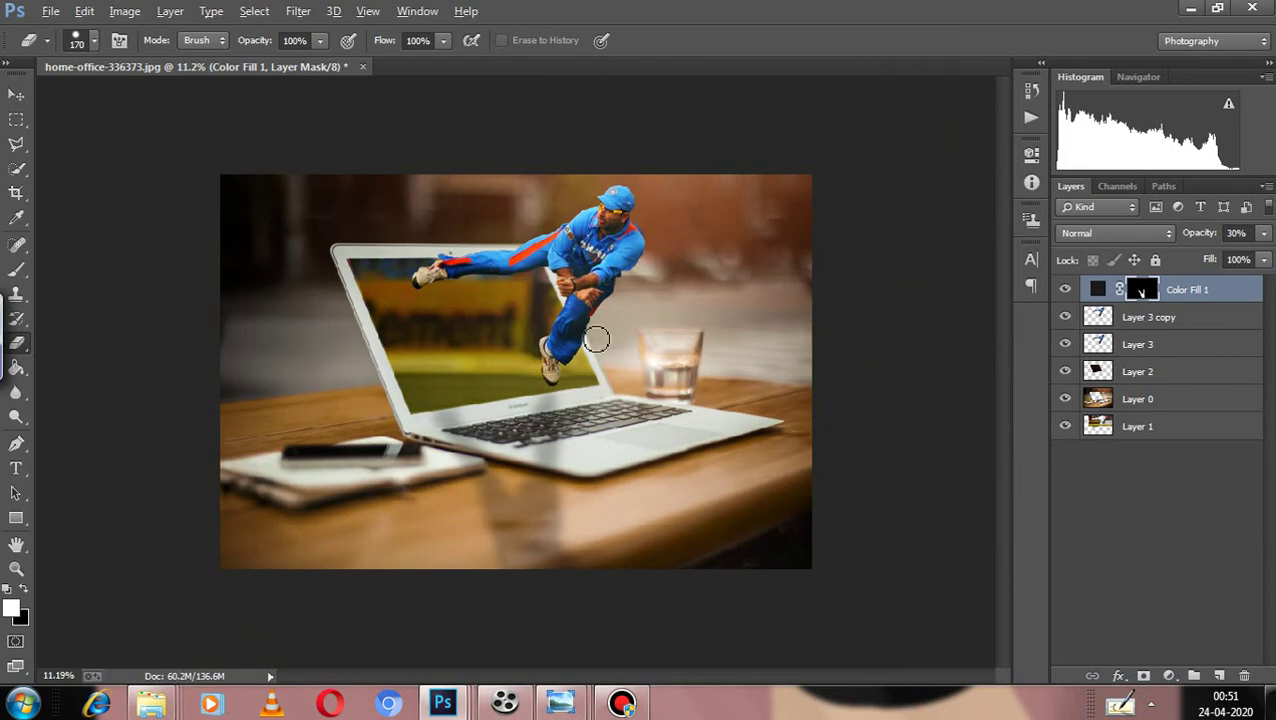
pyautogui.scroll(1, 600, 350)
pyautogui.scroll(3, 603, 357)
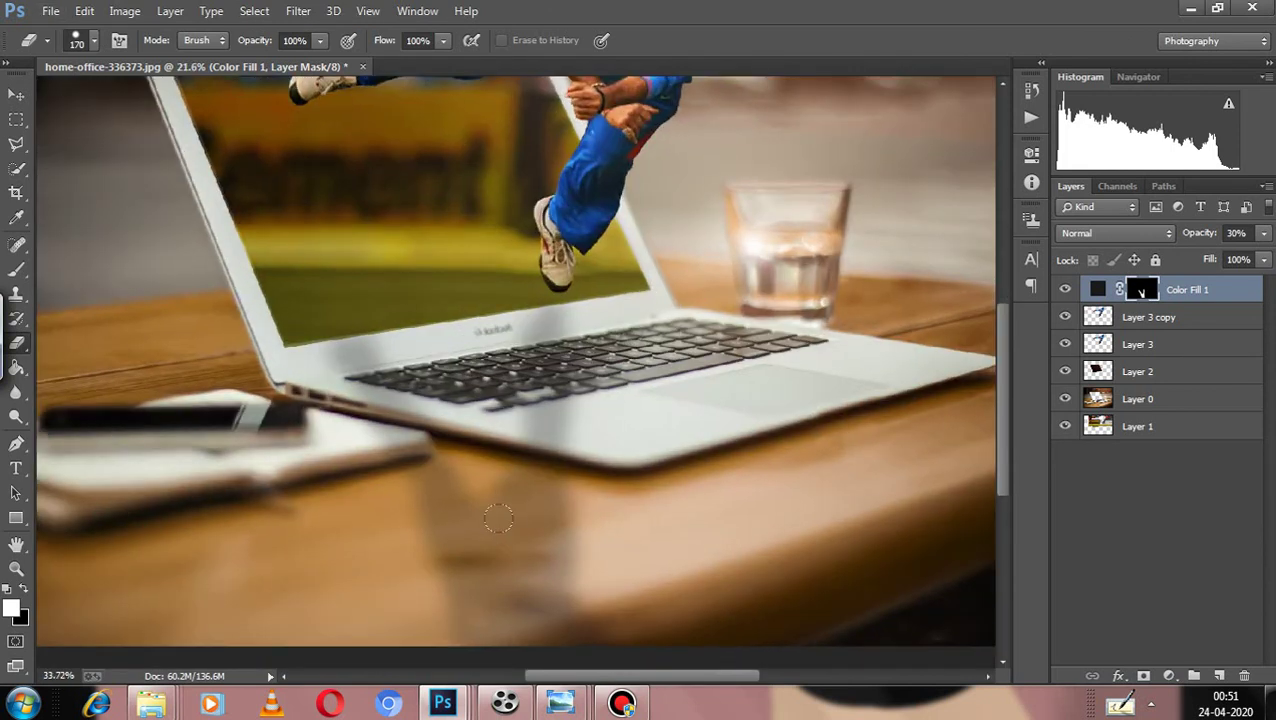
pyautogui.scroll(-3, 515, 507)
pyautogui.scroll(-1, 520, 513)
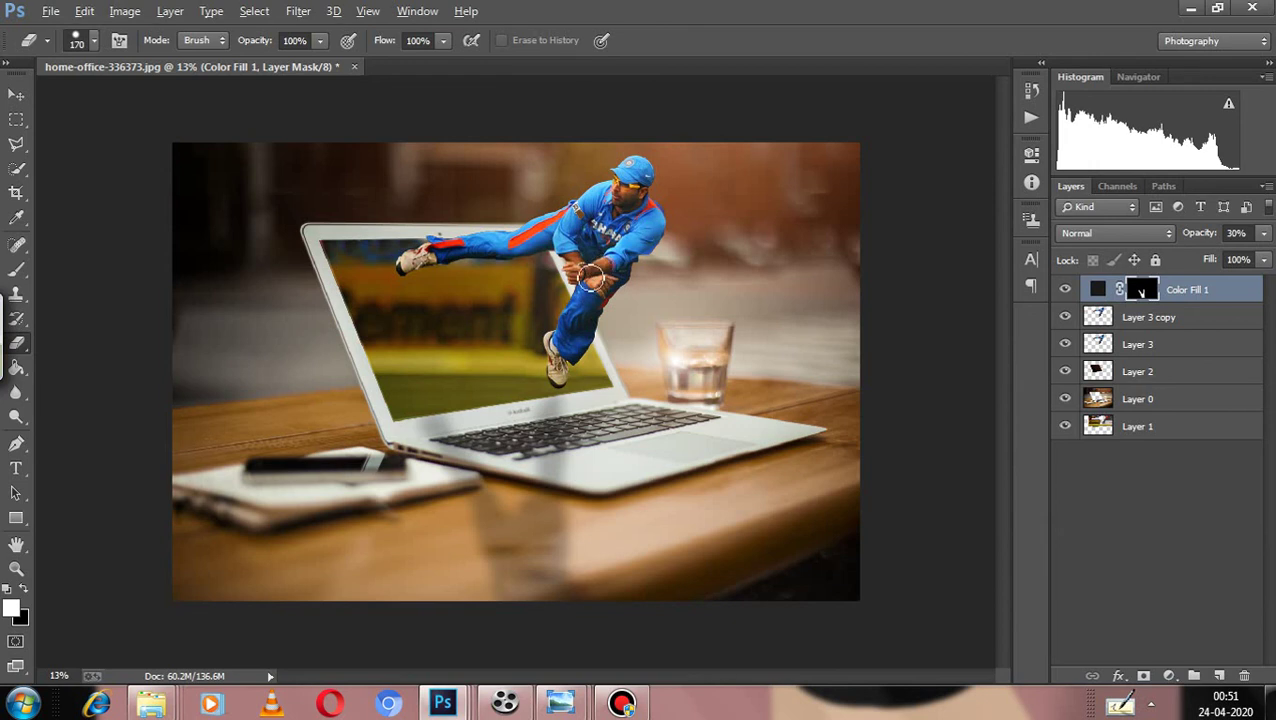
pyautogui.scroll(6, 512, 314)
pyautogui.scroll(-5, 510, 318)
pyautogui.scroll(3, 540, 310)
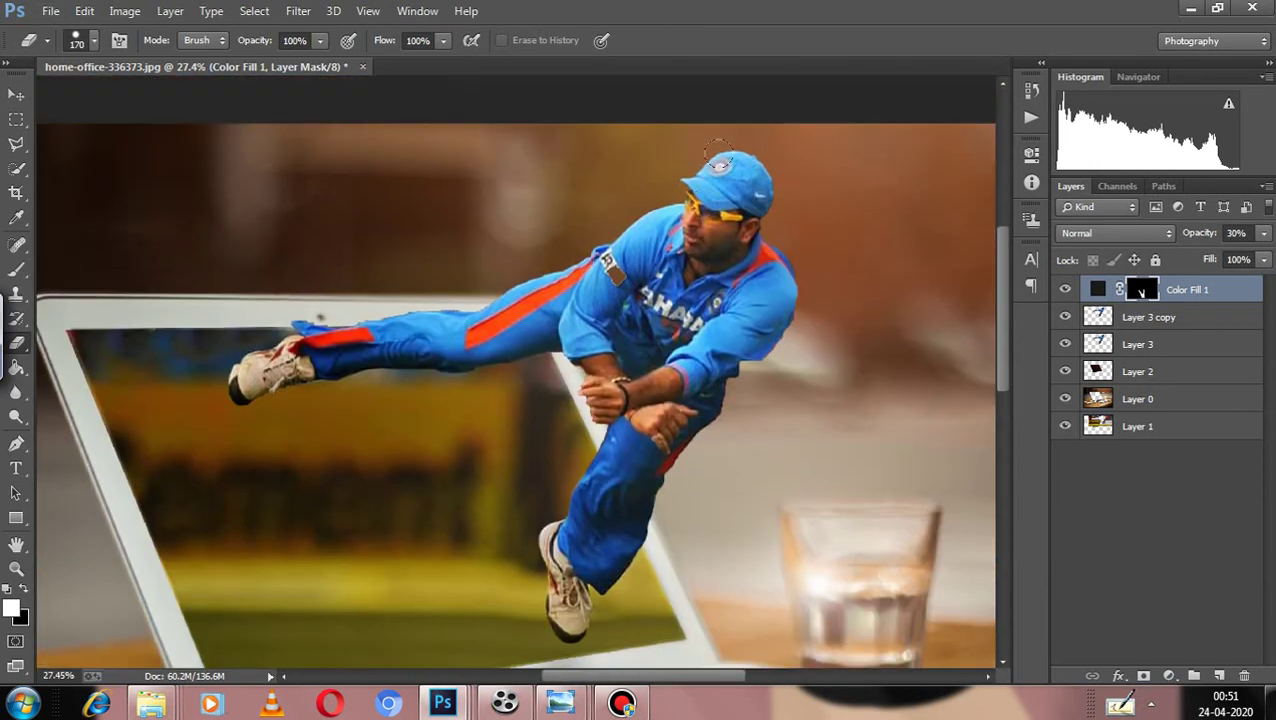
pyautogui.scroll(4, 680, 250)
pyautogui.scroll(-8, 664, 284)
pyautogui.scroll(-1, 650, 289)
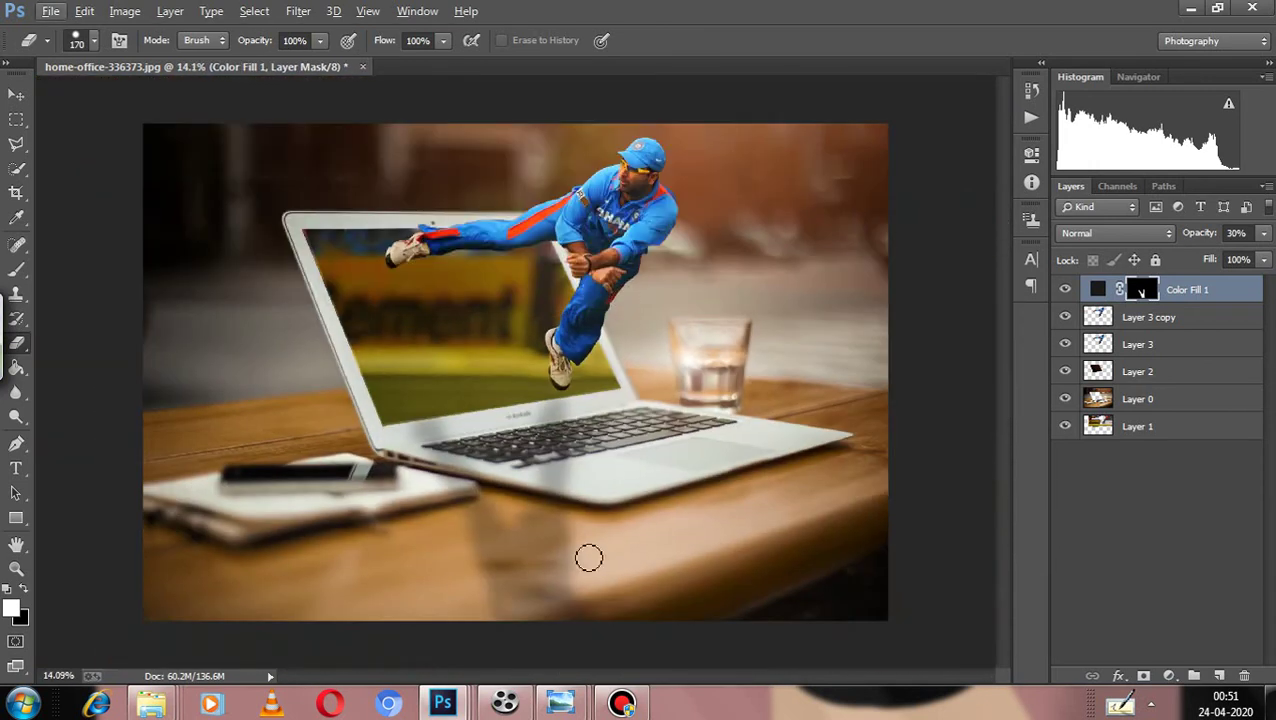